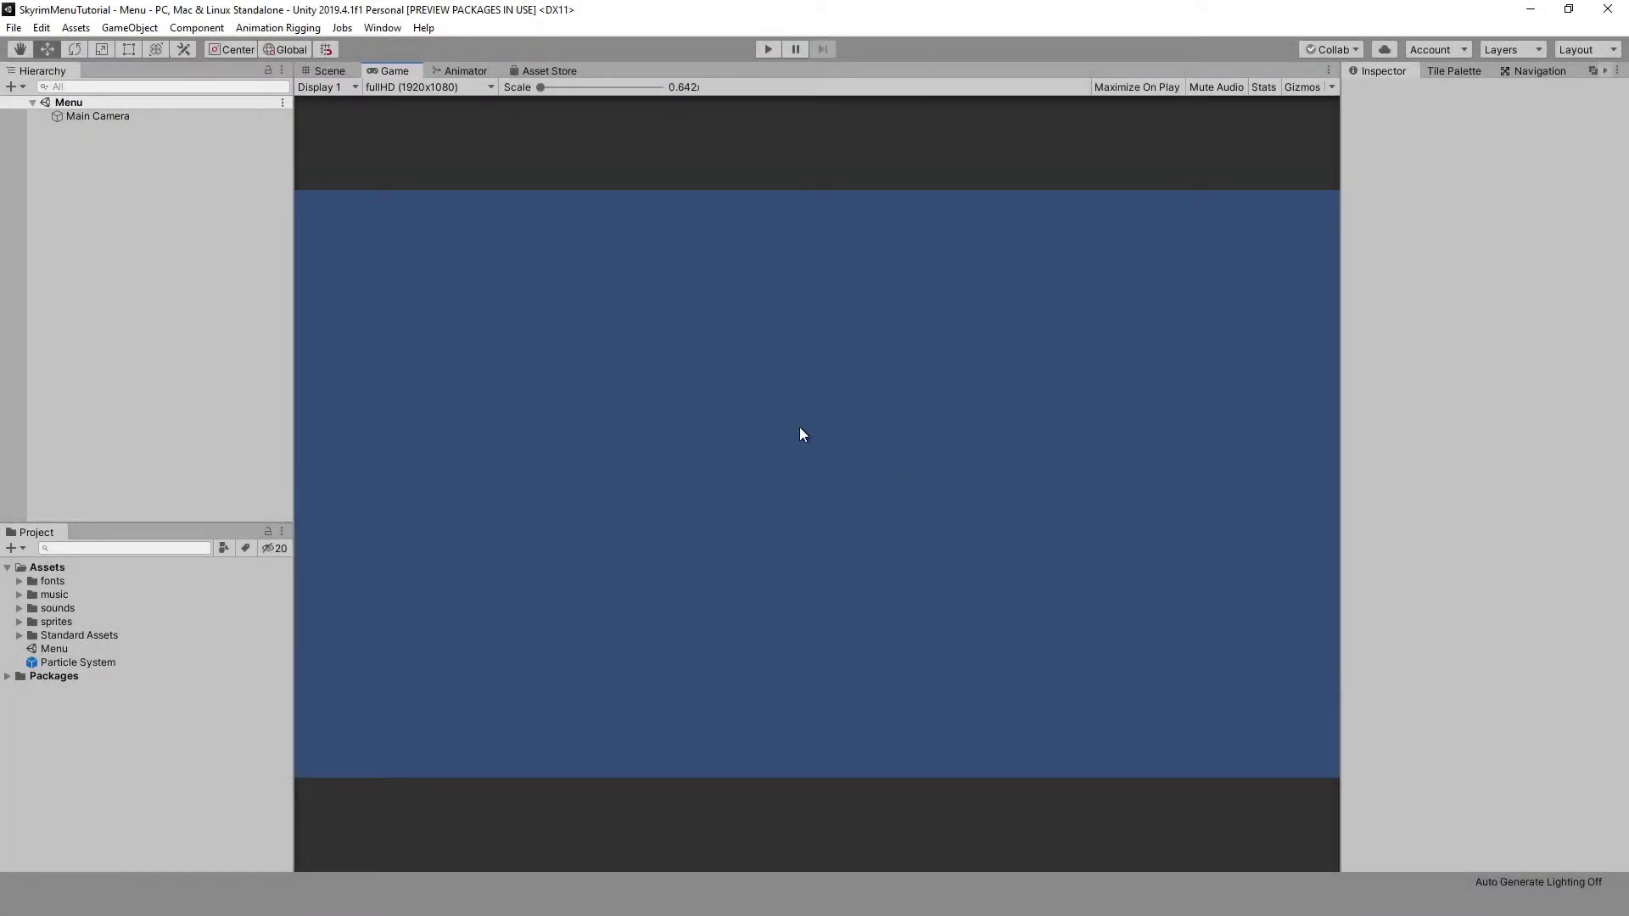
# - Set the Main Camera's clear flags to Solid Color and its background colour to black (000000)
pyautogui.click(224, 117)
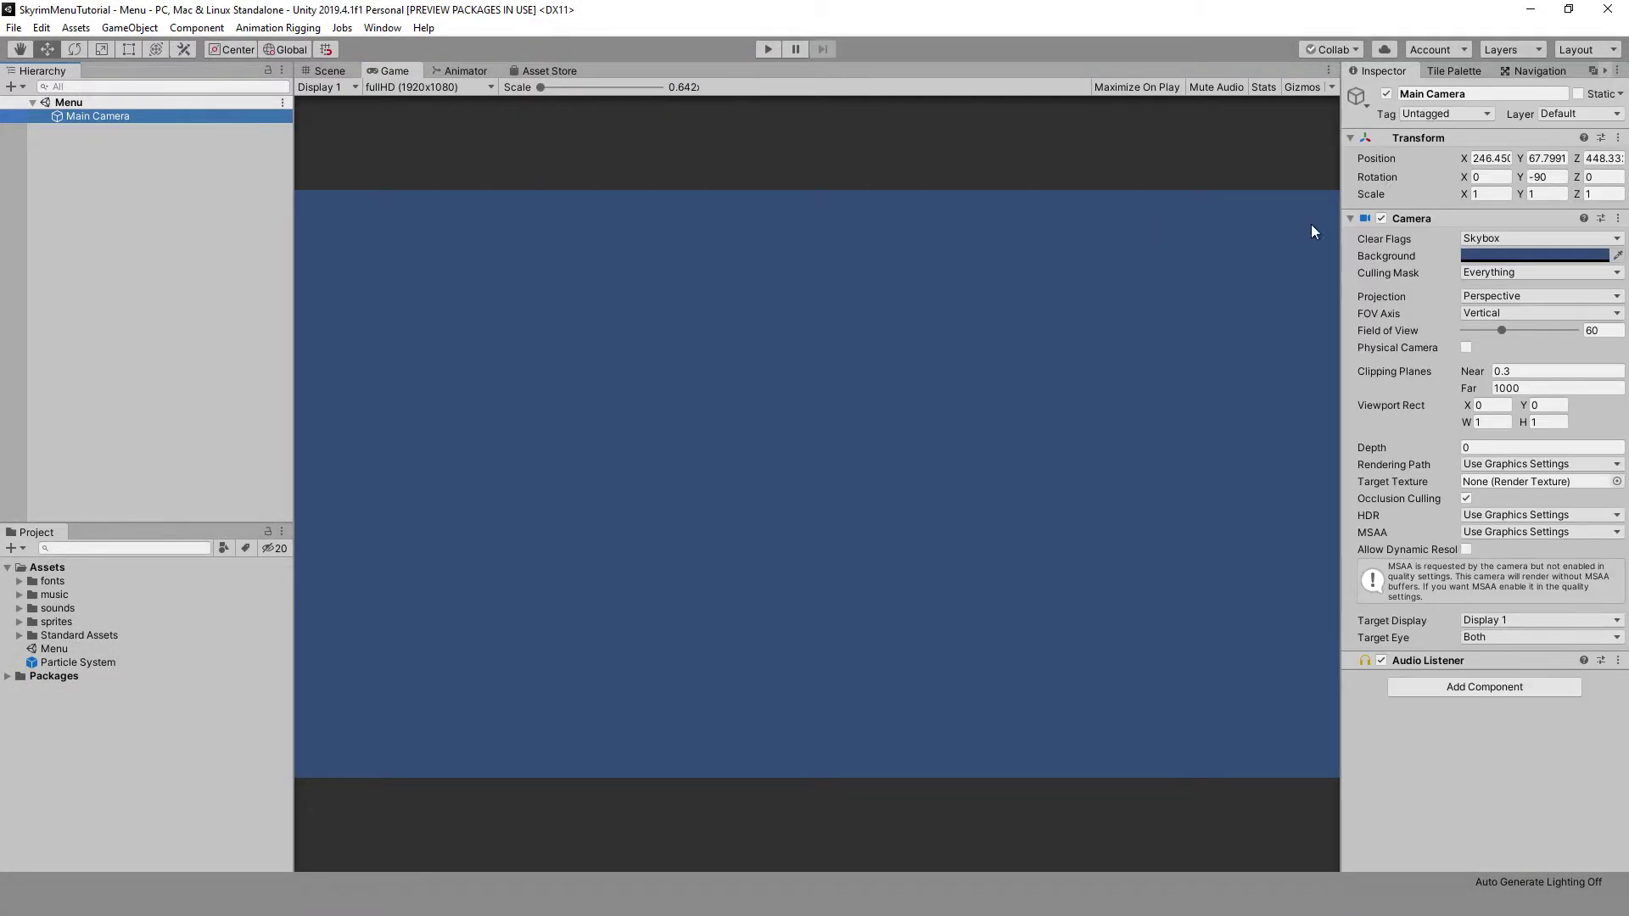
pyautogui.click(1476, 236)
pyautogui.click(1494, 276)
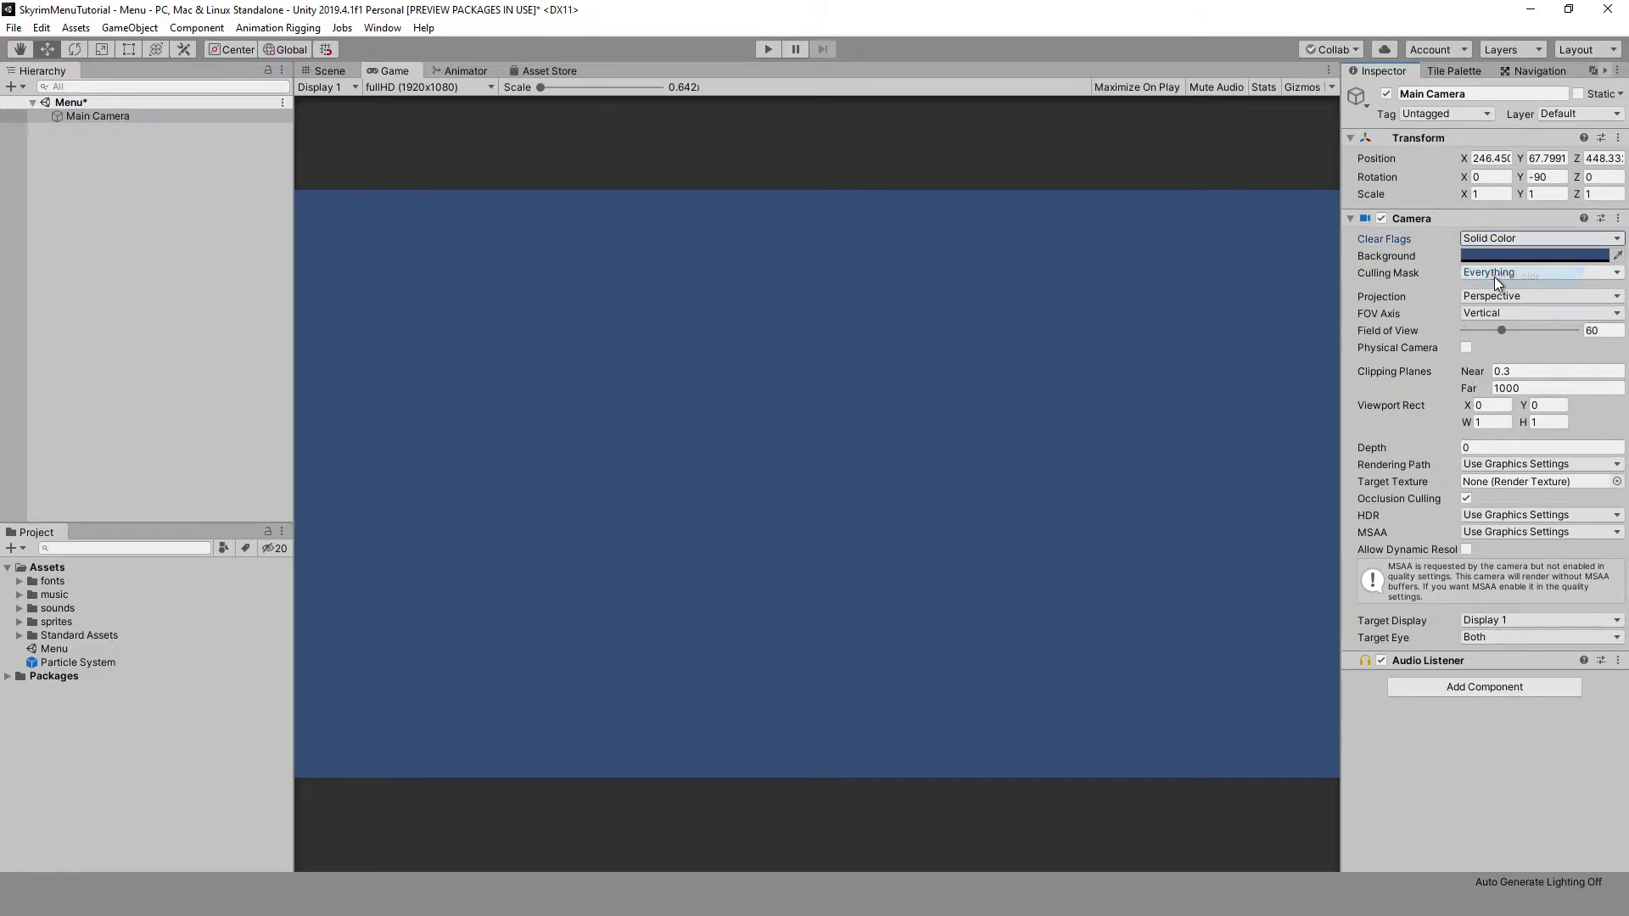
pyautogui.click(1492, 256)
pyautogui.moveTo(1136, 489); pyautogui.dragTo(1076, 562)
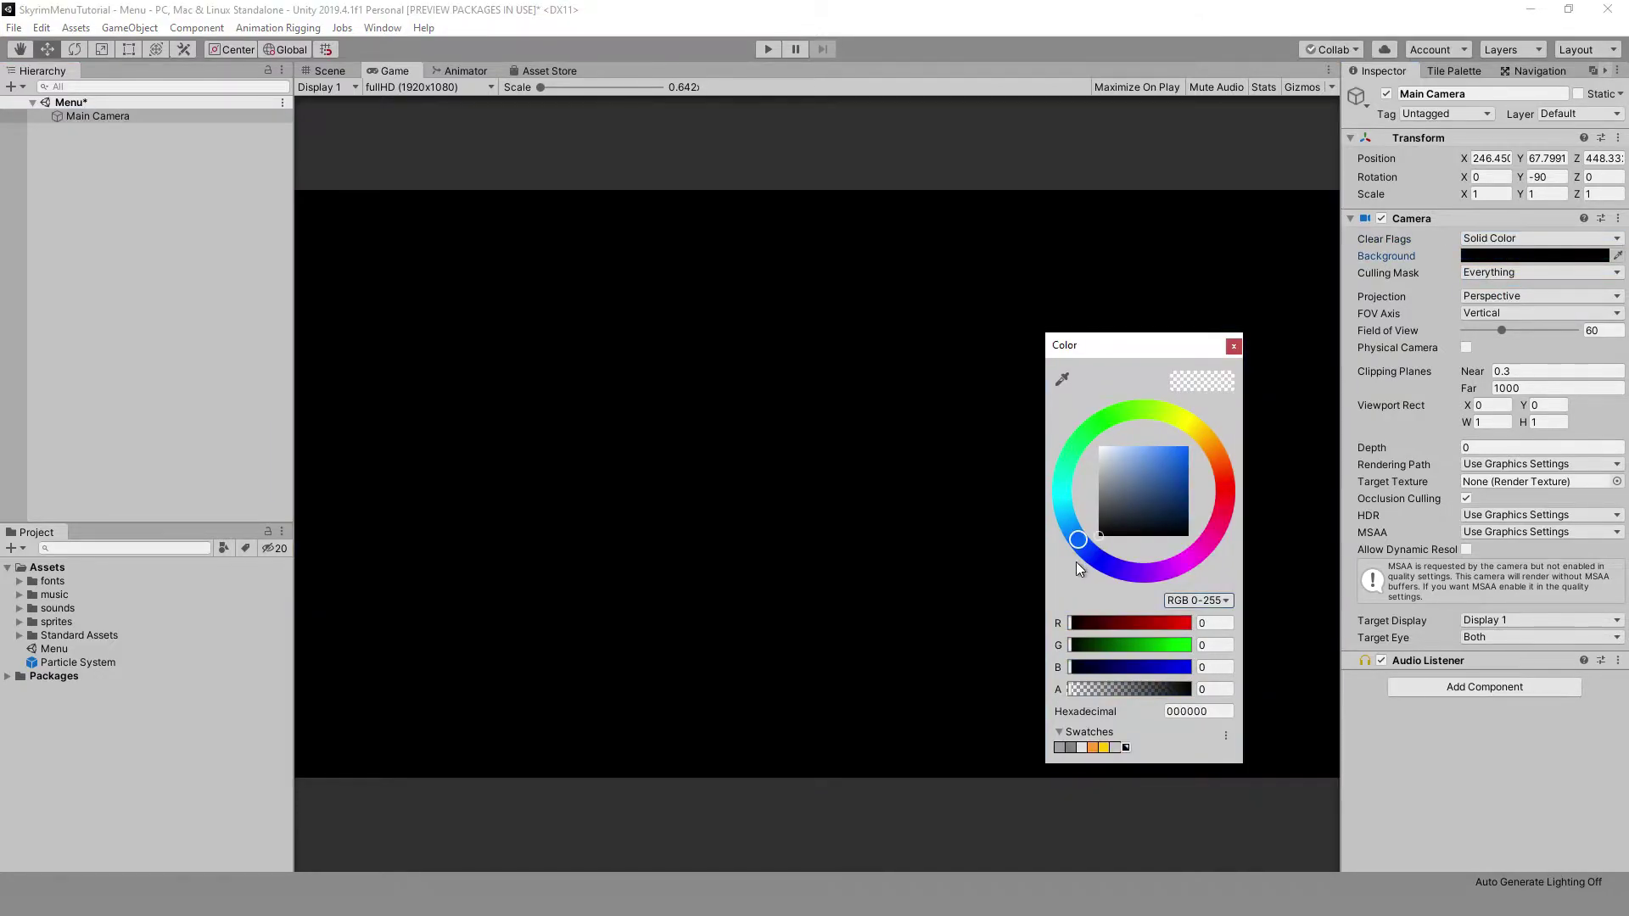
pyautogui.click(1233, 346)
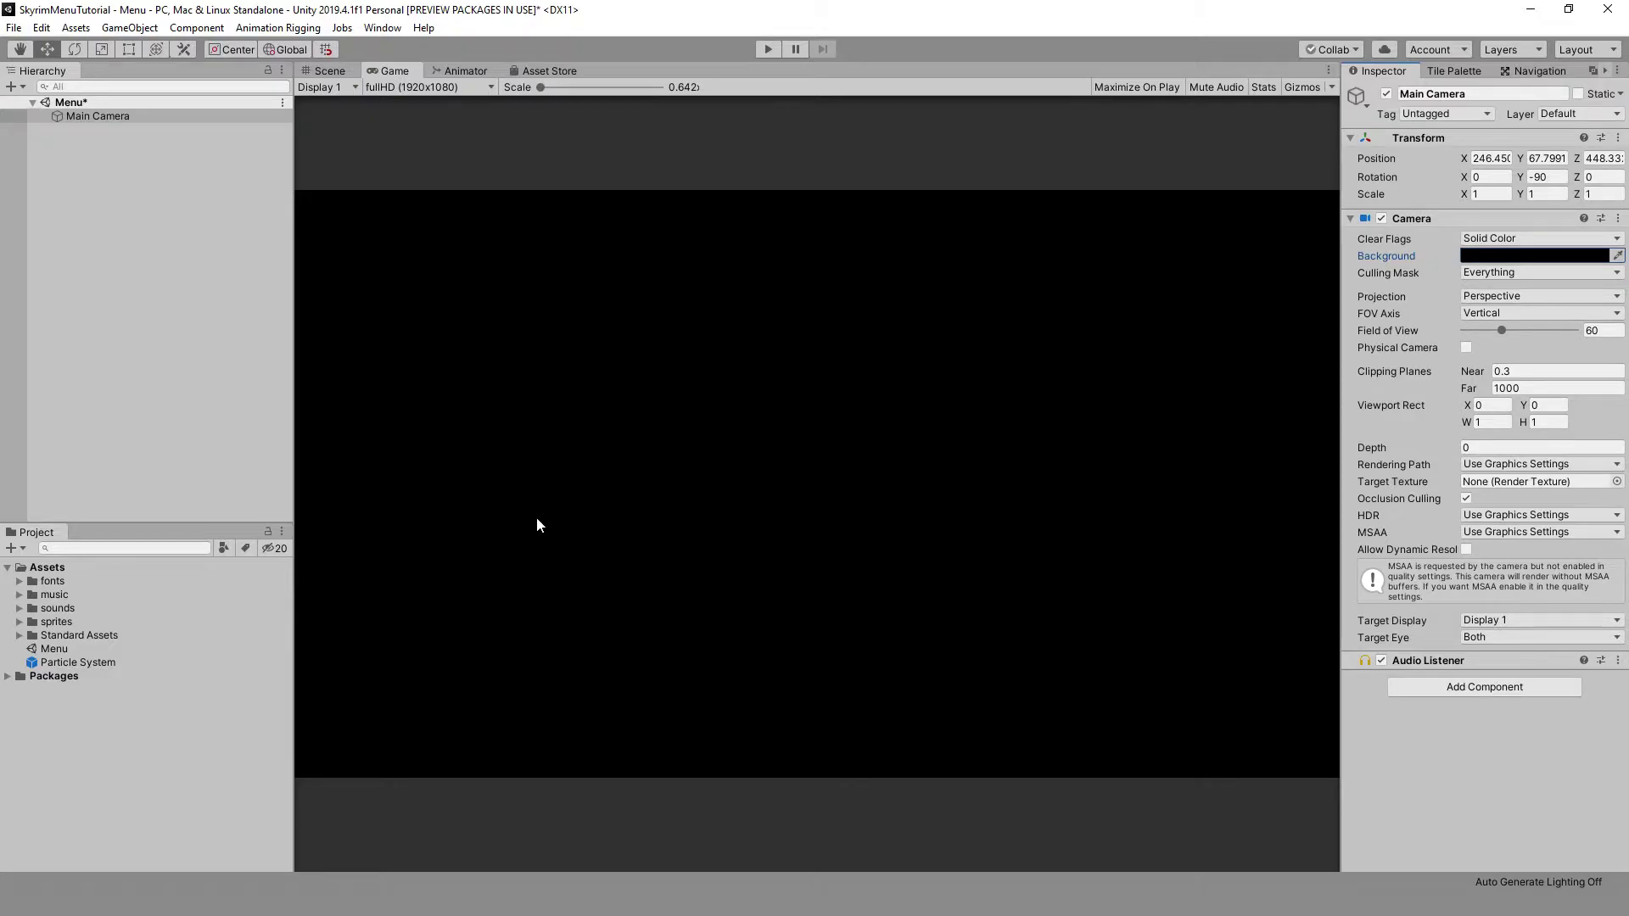
# - Import the logo texture as Sprite (2D and UI) with 1000 pixels per unit and Full Rect mesh type, and apply the settings
pyautogui.click(19, 622)
pyautogui.click(62, 648)
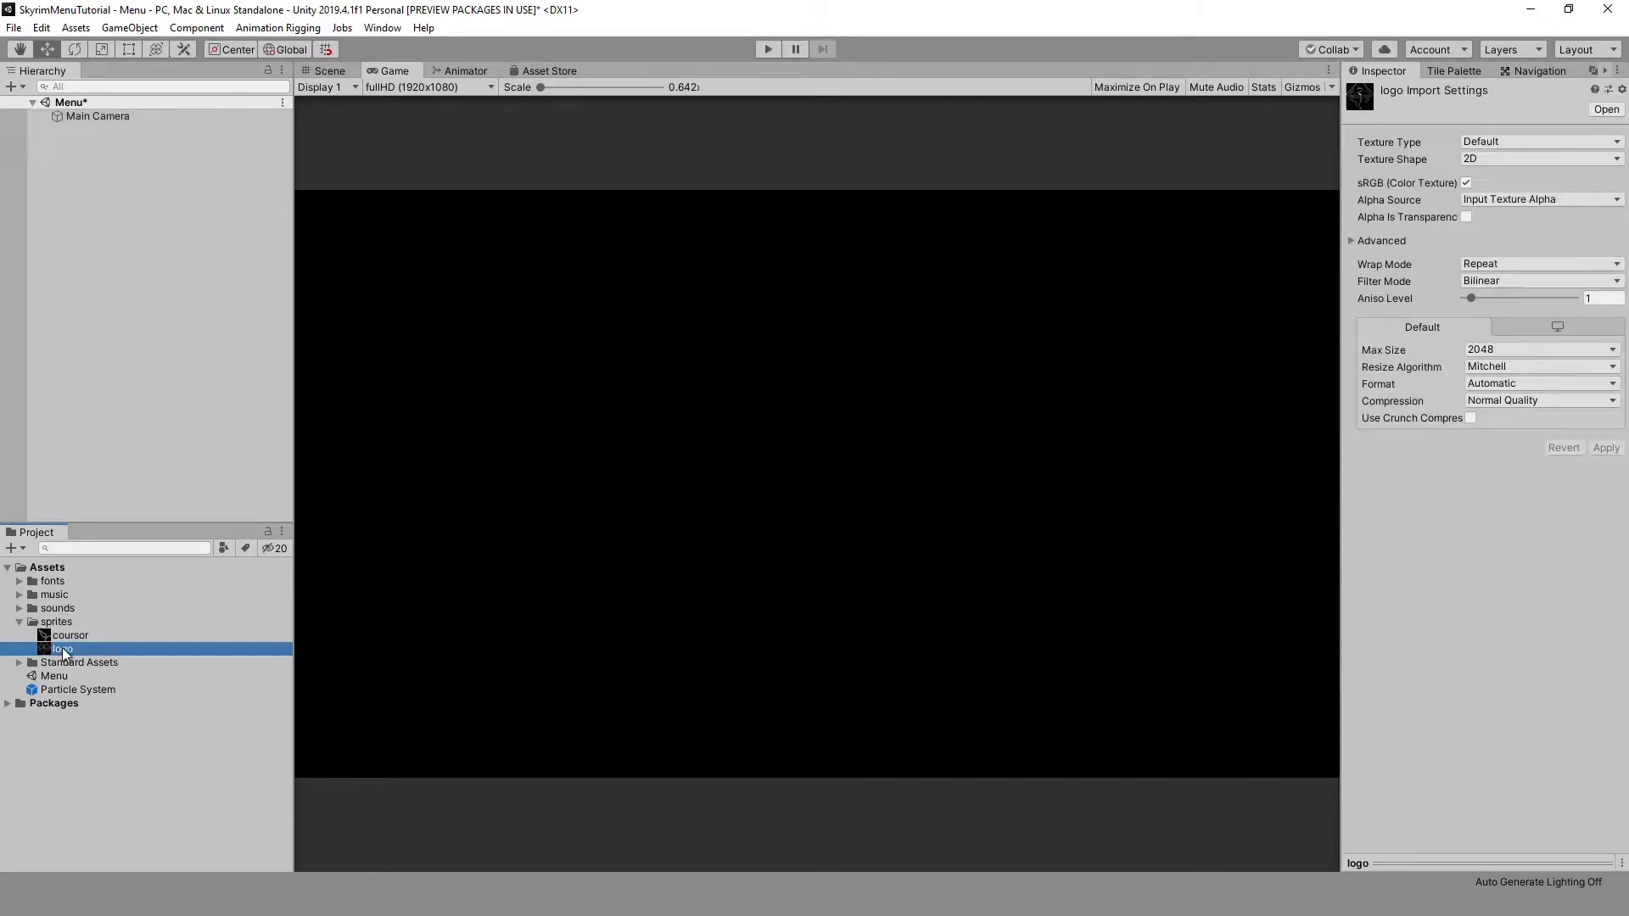
pyautogui.click(1480, 141)
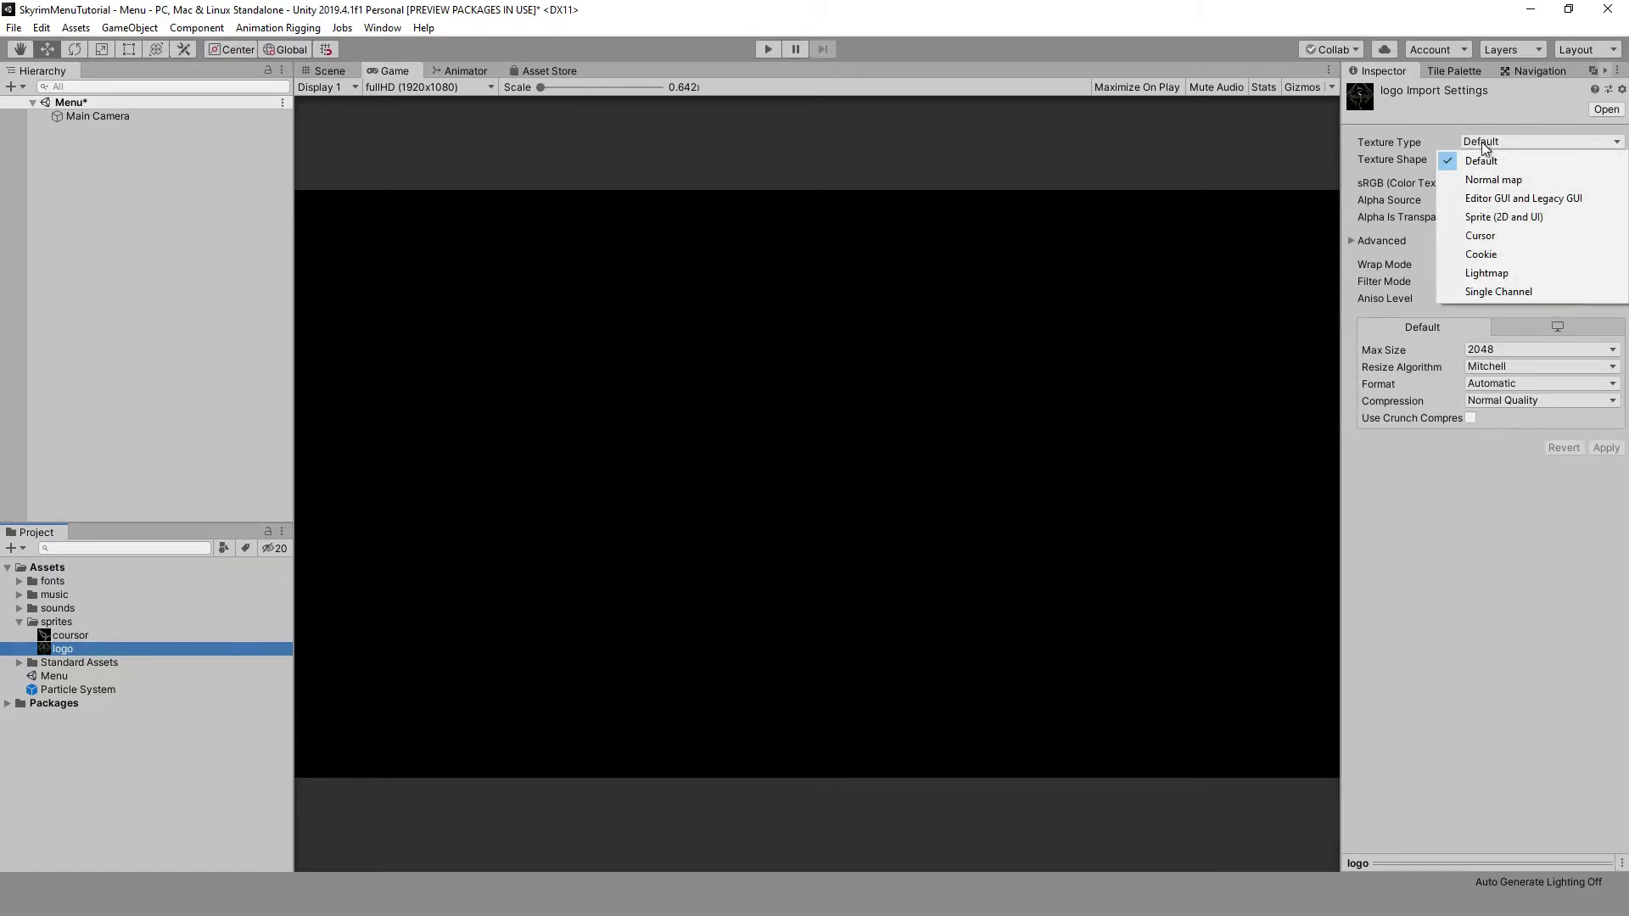
pyautogui.click(1493, 214)
pyautogui.click(1519, 217)
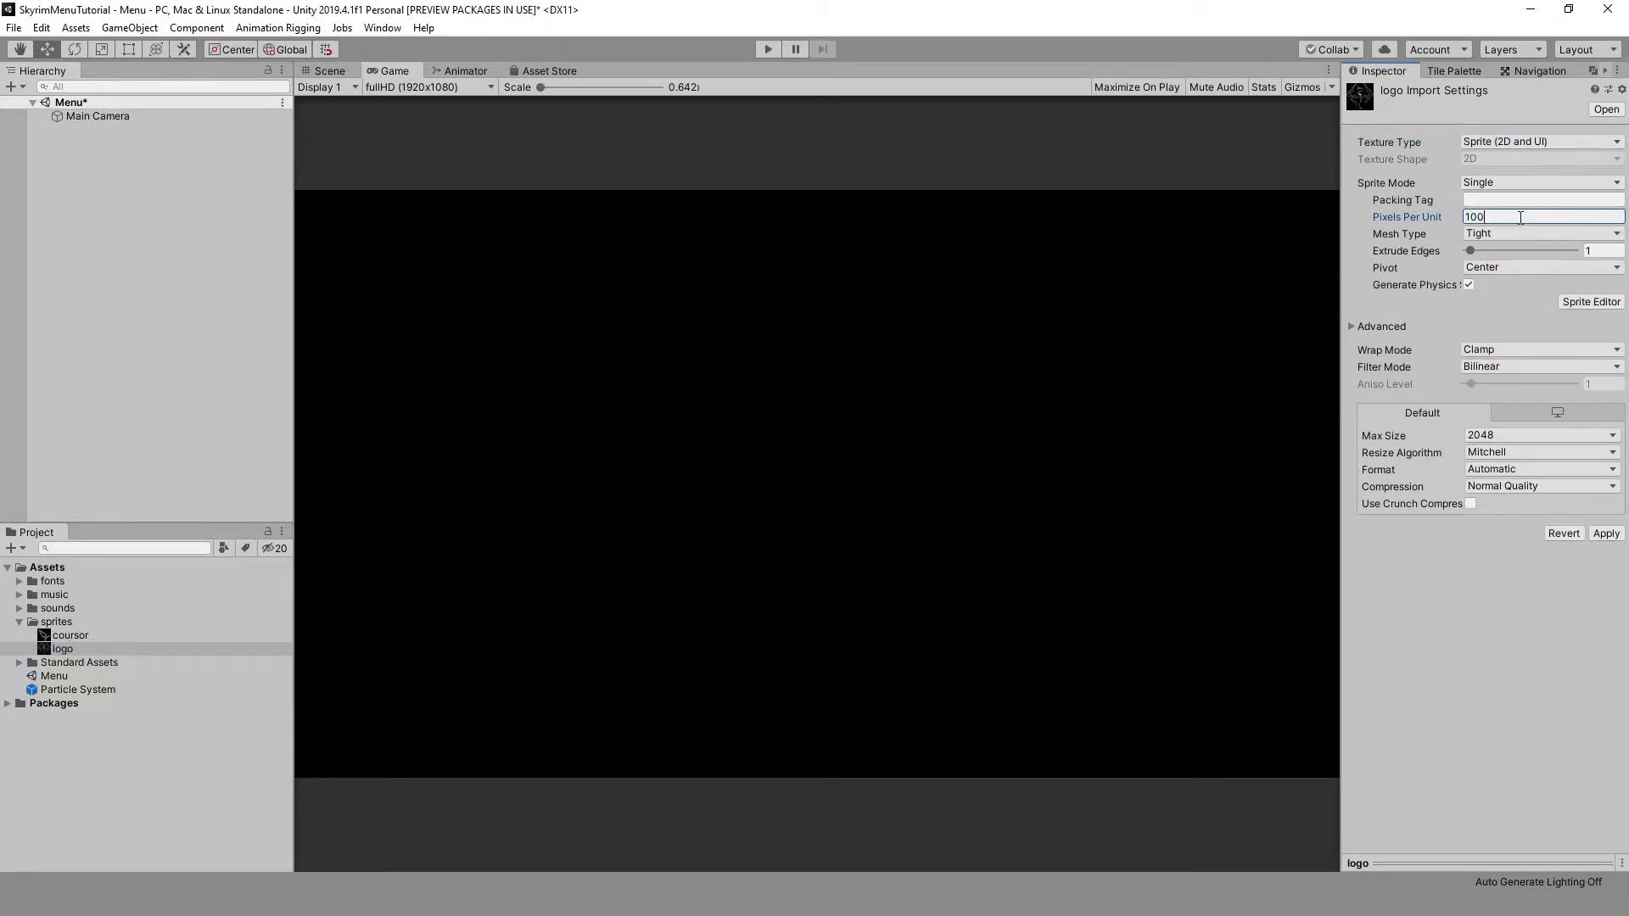
pyautogui.write('1000')
pyautogui.click(1514, 234)
pyautogui.click(1493, 245)
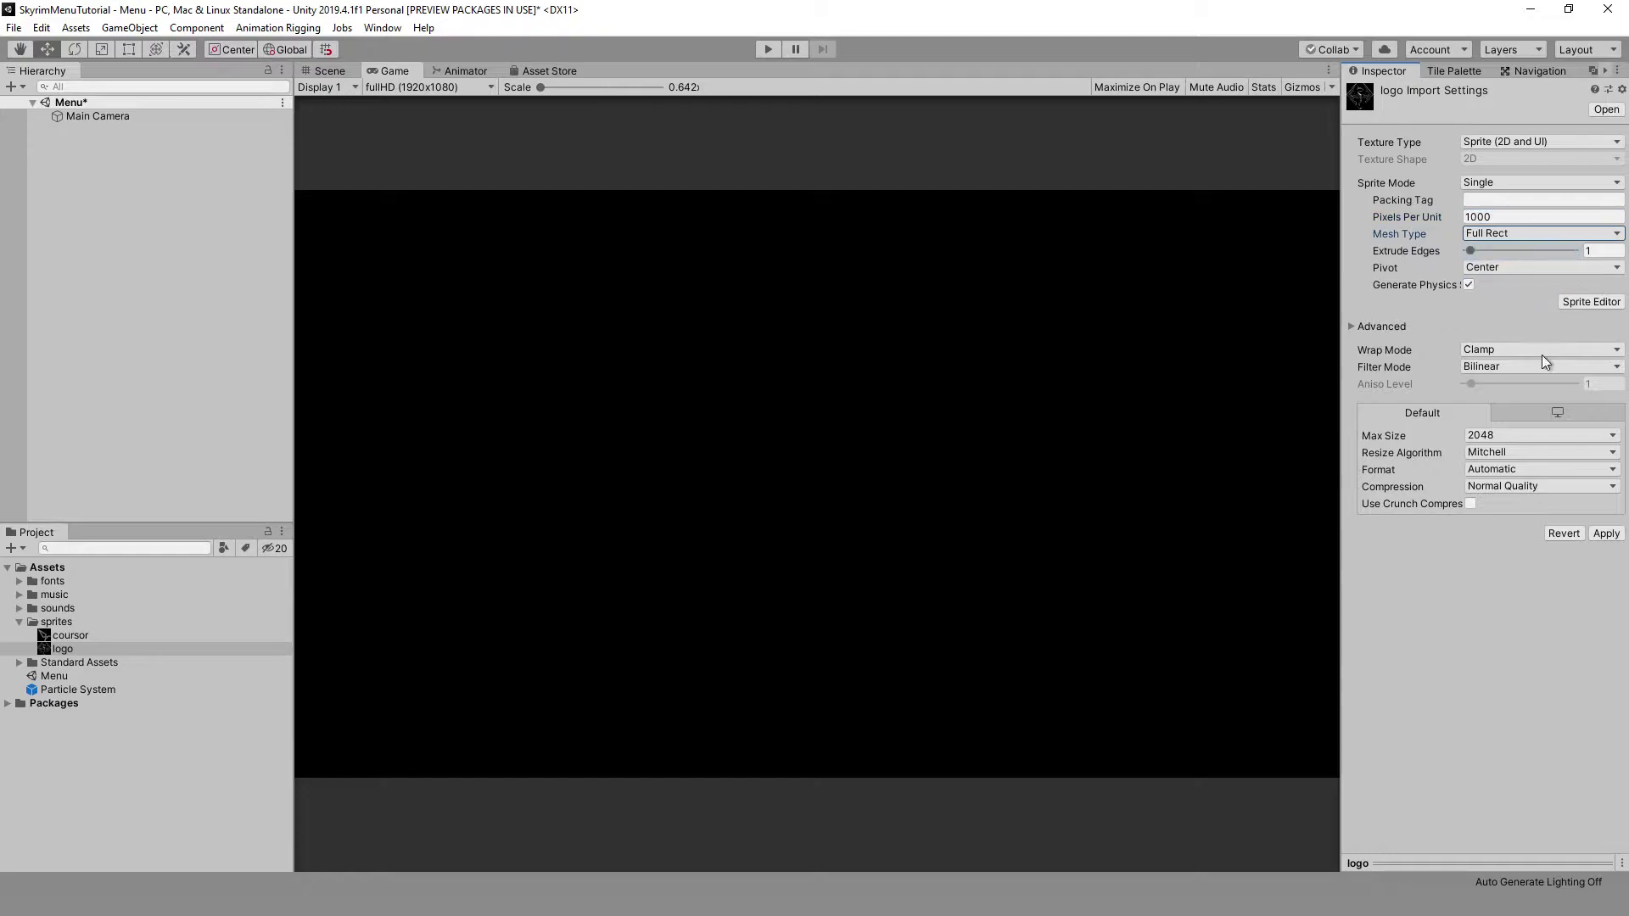
pyautogui.click(1604, 533)
# - Add a UI image to the scene with the logo sprite as its source image, at native size
pyautogui.click(129, 28)
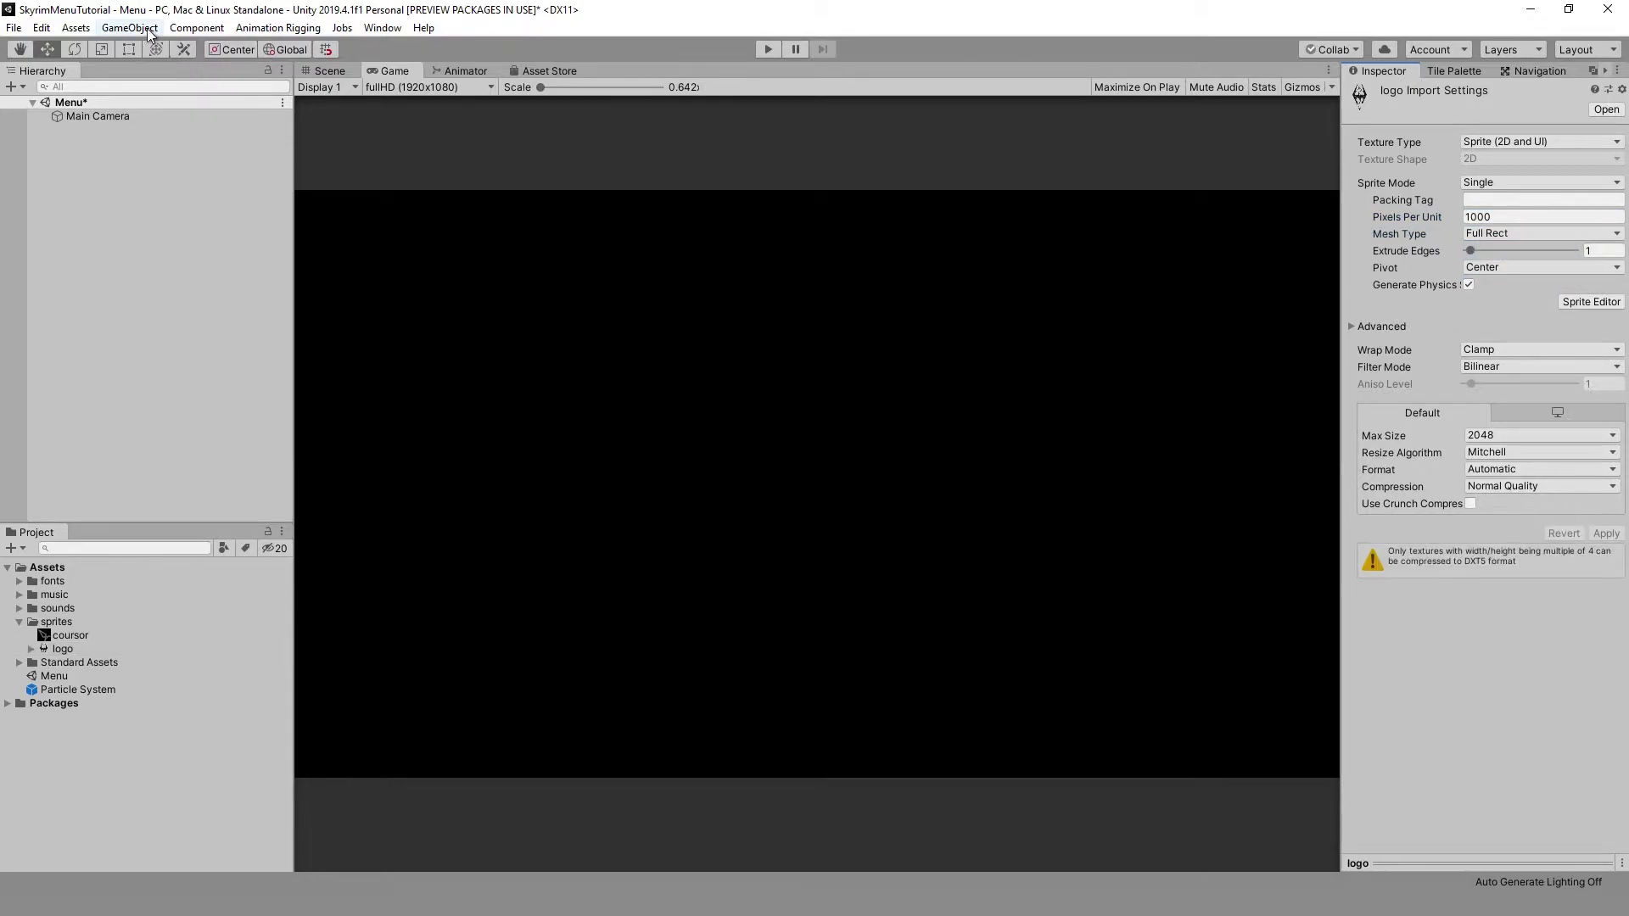
pyautogui.moveTo(144, 196)
pyautogui.click(383, 243)
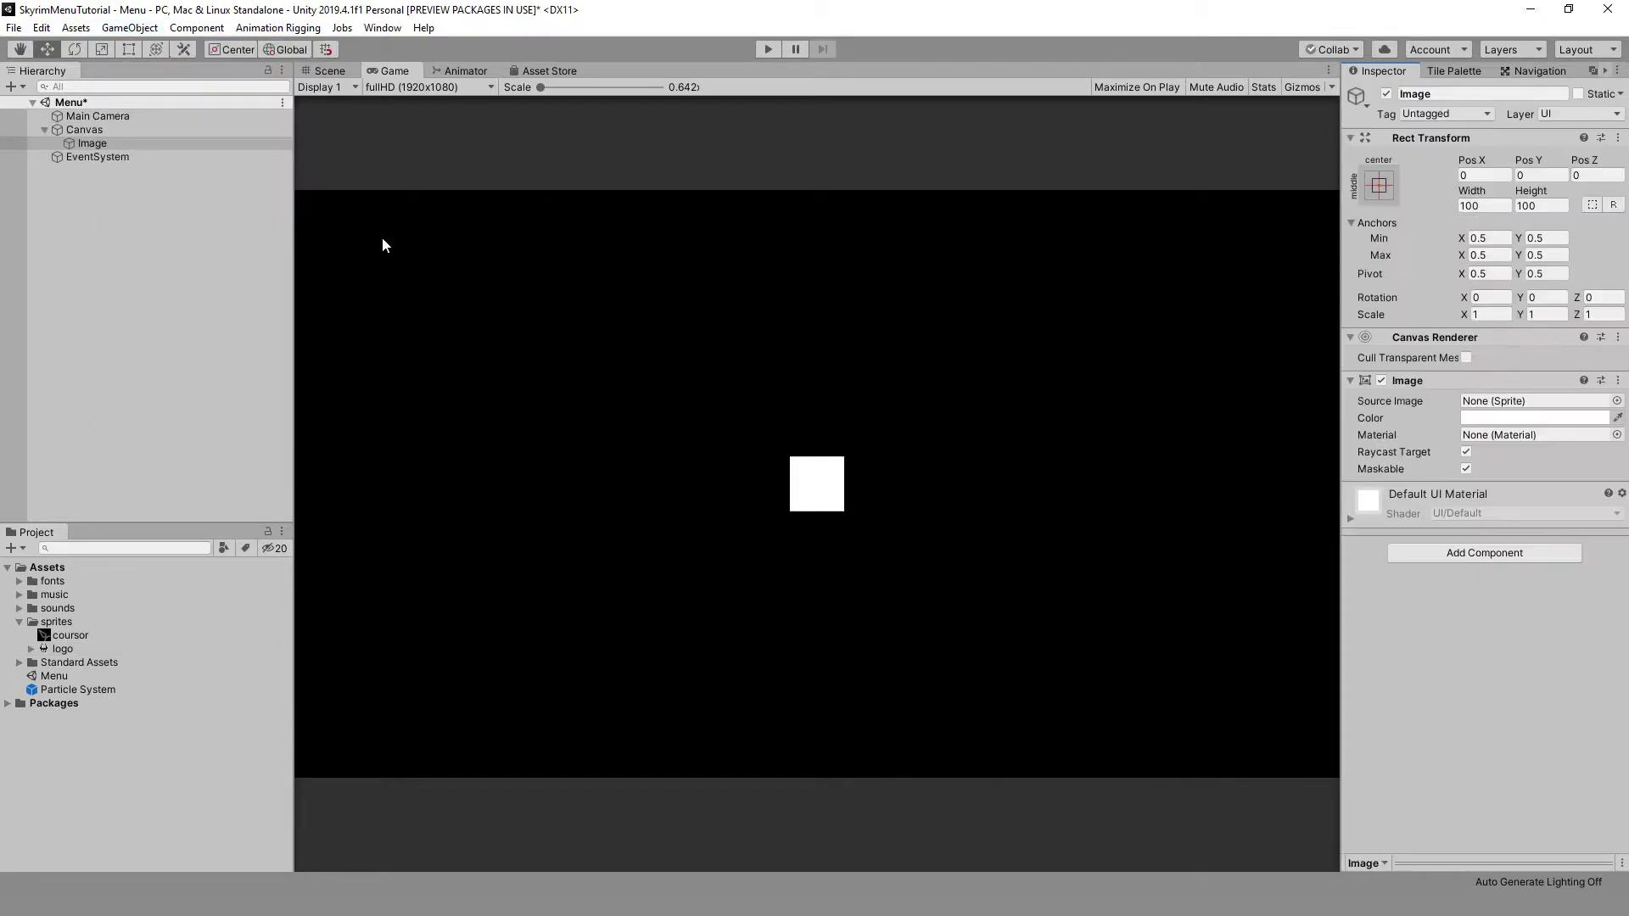
pyautogui.moveTo(63, 648); pyautogui.dragTo(1518, 400)
pyautogui.click(1484, 536)
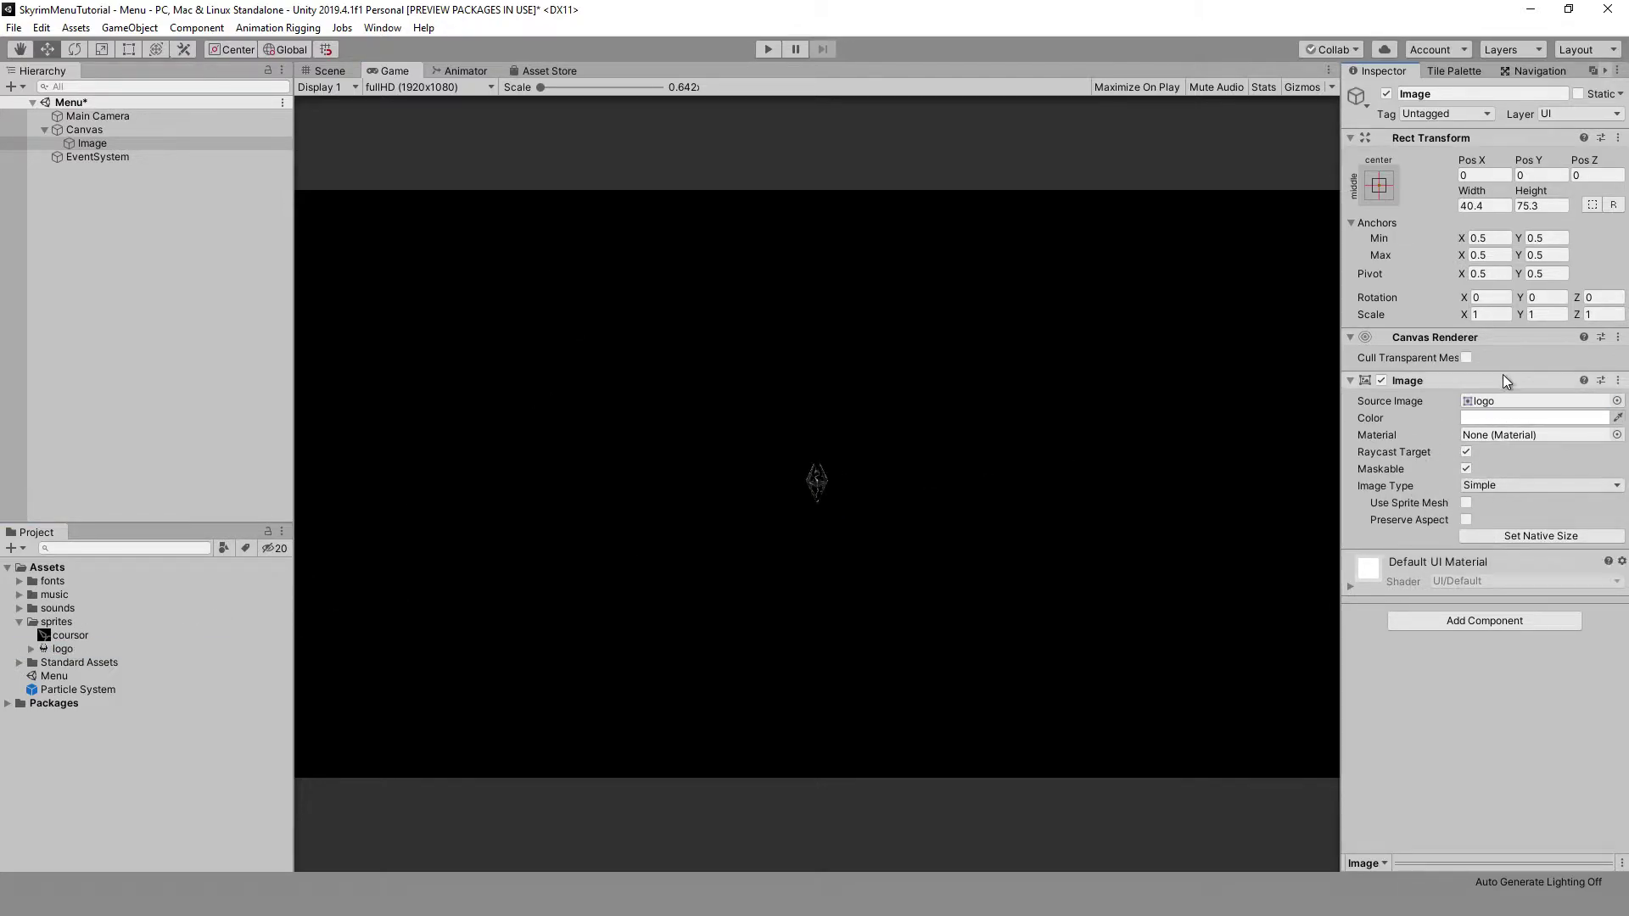
# - Scale the logo image to 8 on all axes and shift its X position to about -432
pyautogui.click(1484, 315)
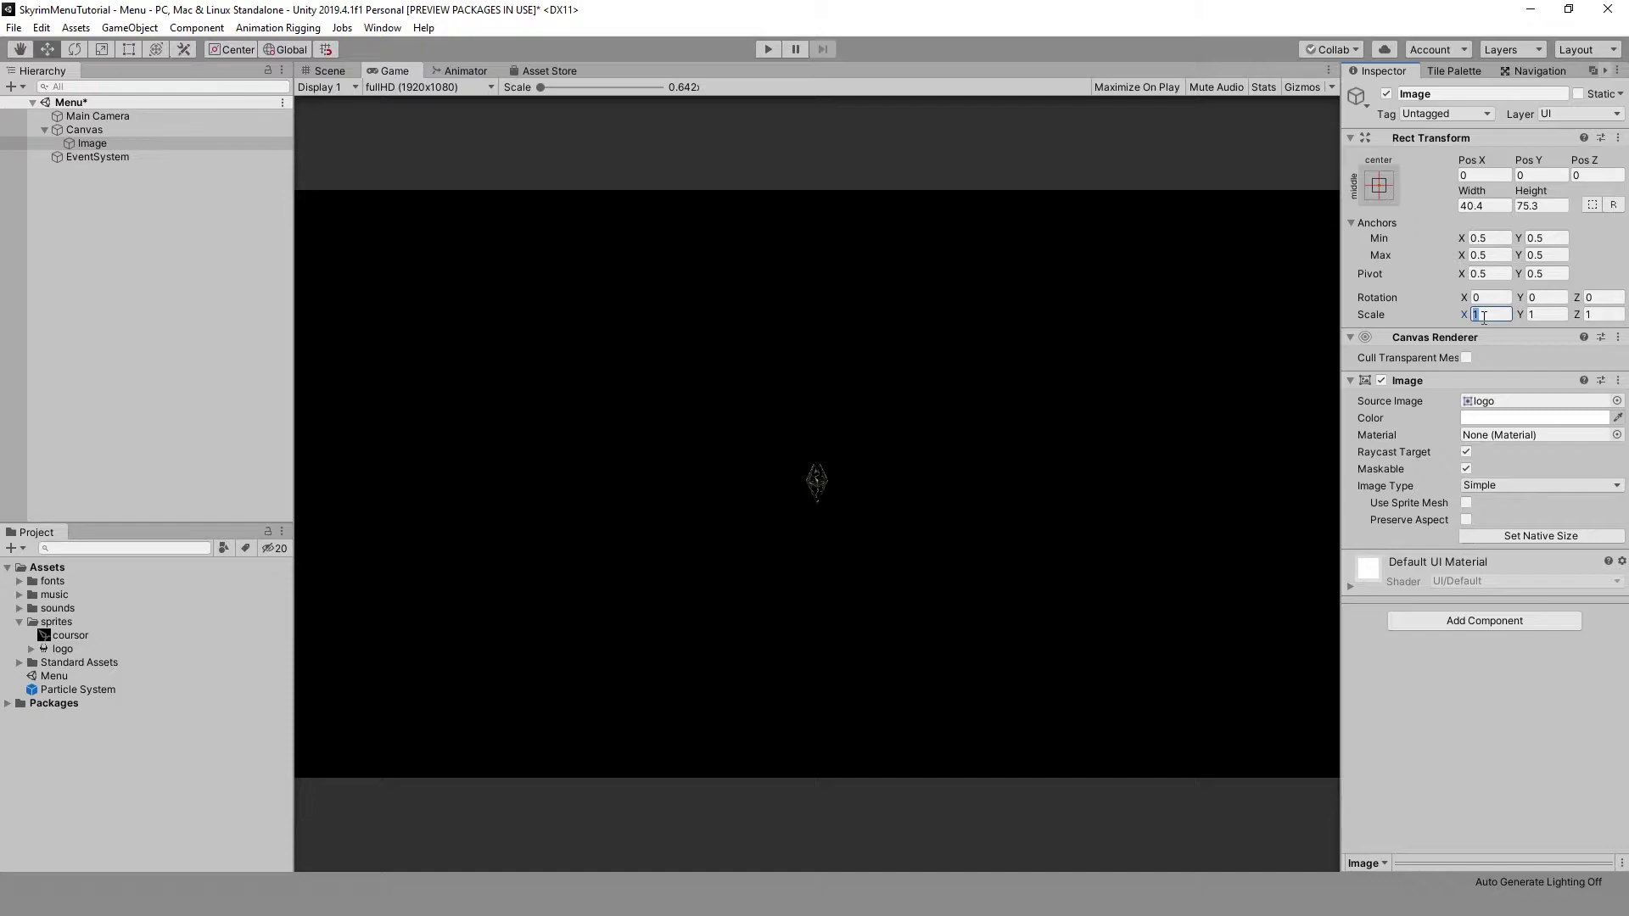
pyautogui.write('8')
pyautogui.press('Tab')
pyautogui.write('8')
pyautogui.press('Tab')
pyautogui.moveTo(1477, 167); pyautogui.dragTo(592, 524)
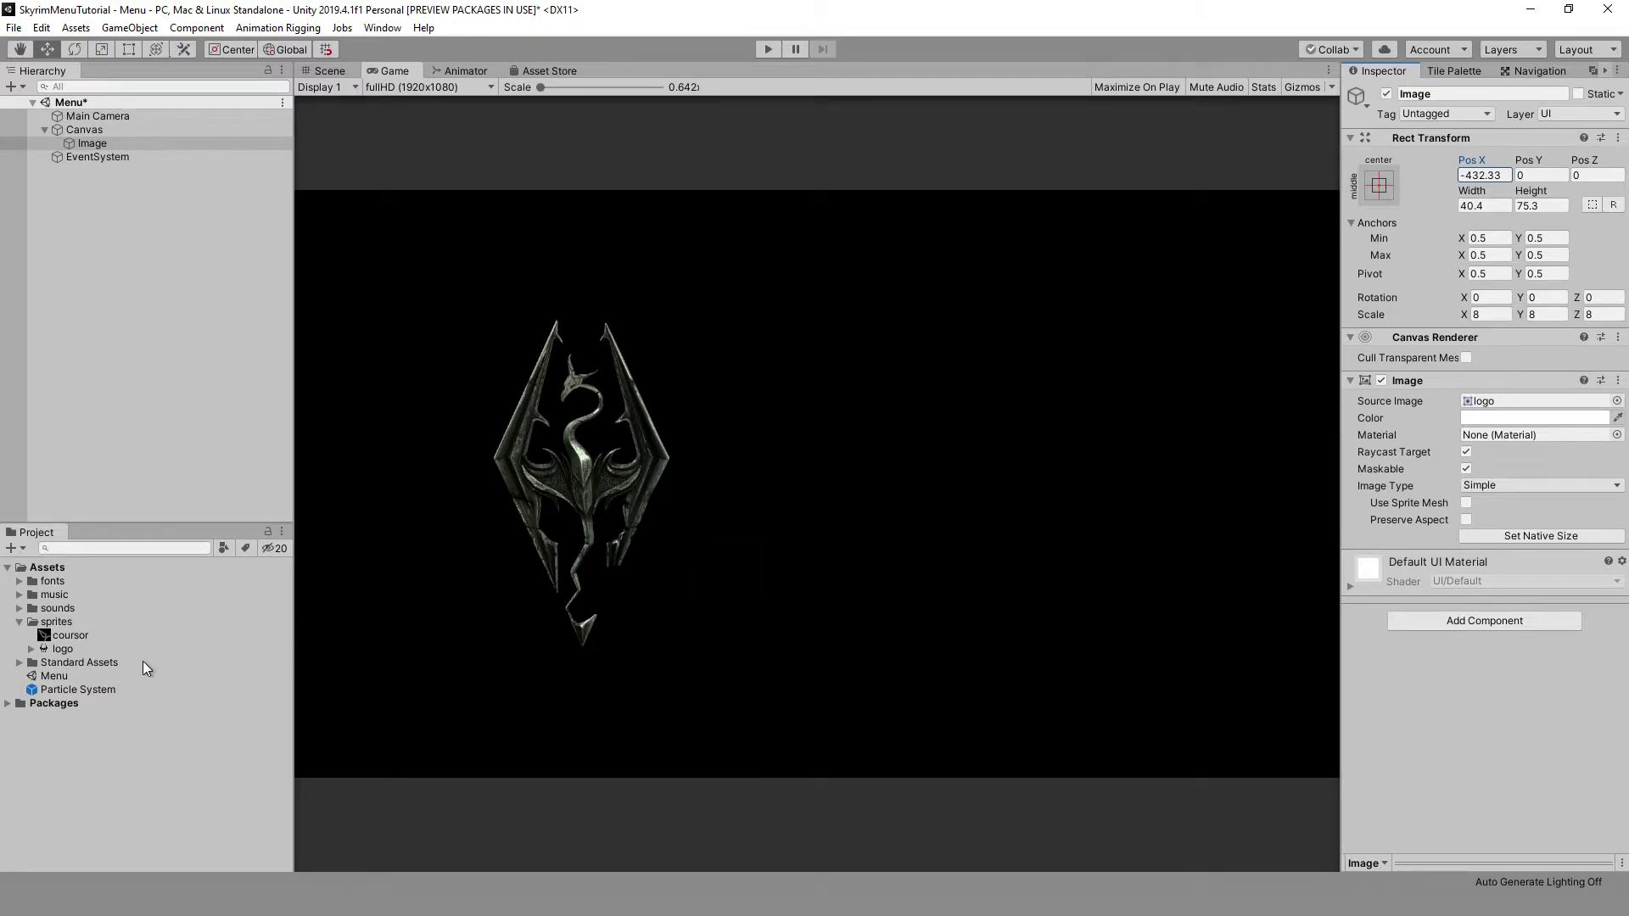
# - Place the Particle System prefab in the scene, duplicate it, and set the duplicate's Y position to 65
pyautogui.click(78, 702)
pyautogui.click(780, 519)
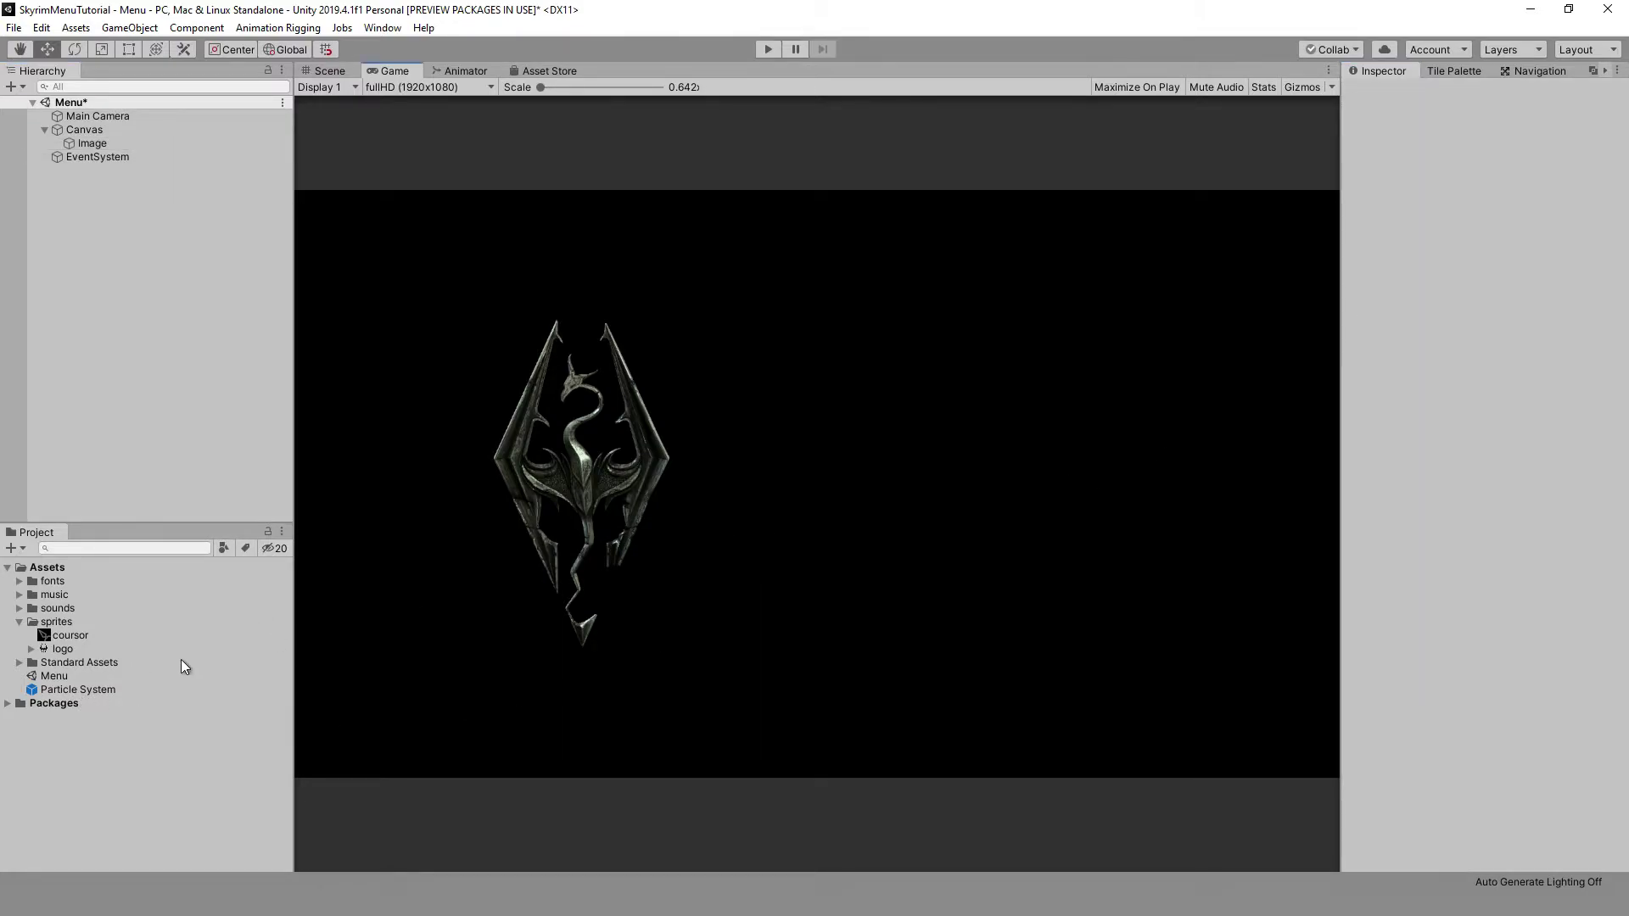
pyautogui.moveTo(78, 688); pyautogui.dragTo(284, 473)
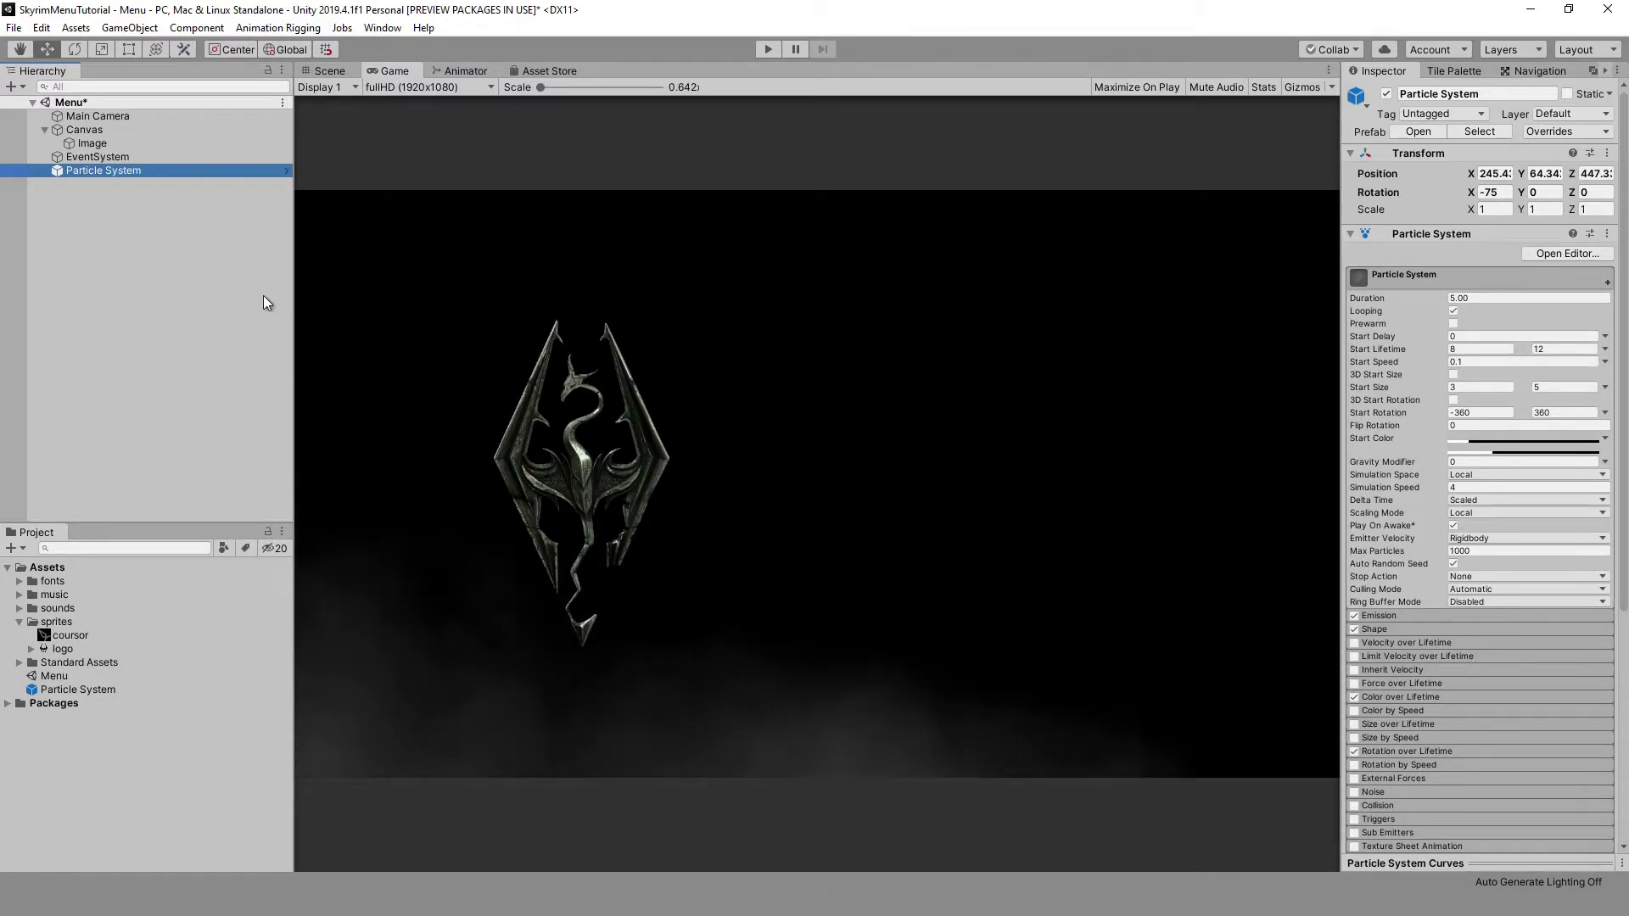
pyautogui.hotkey('ctrl', 'd')
pyautogui.click(1532, 174)
pyautogui.write('65')
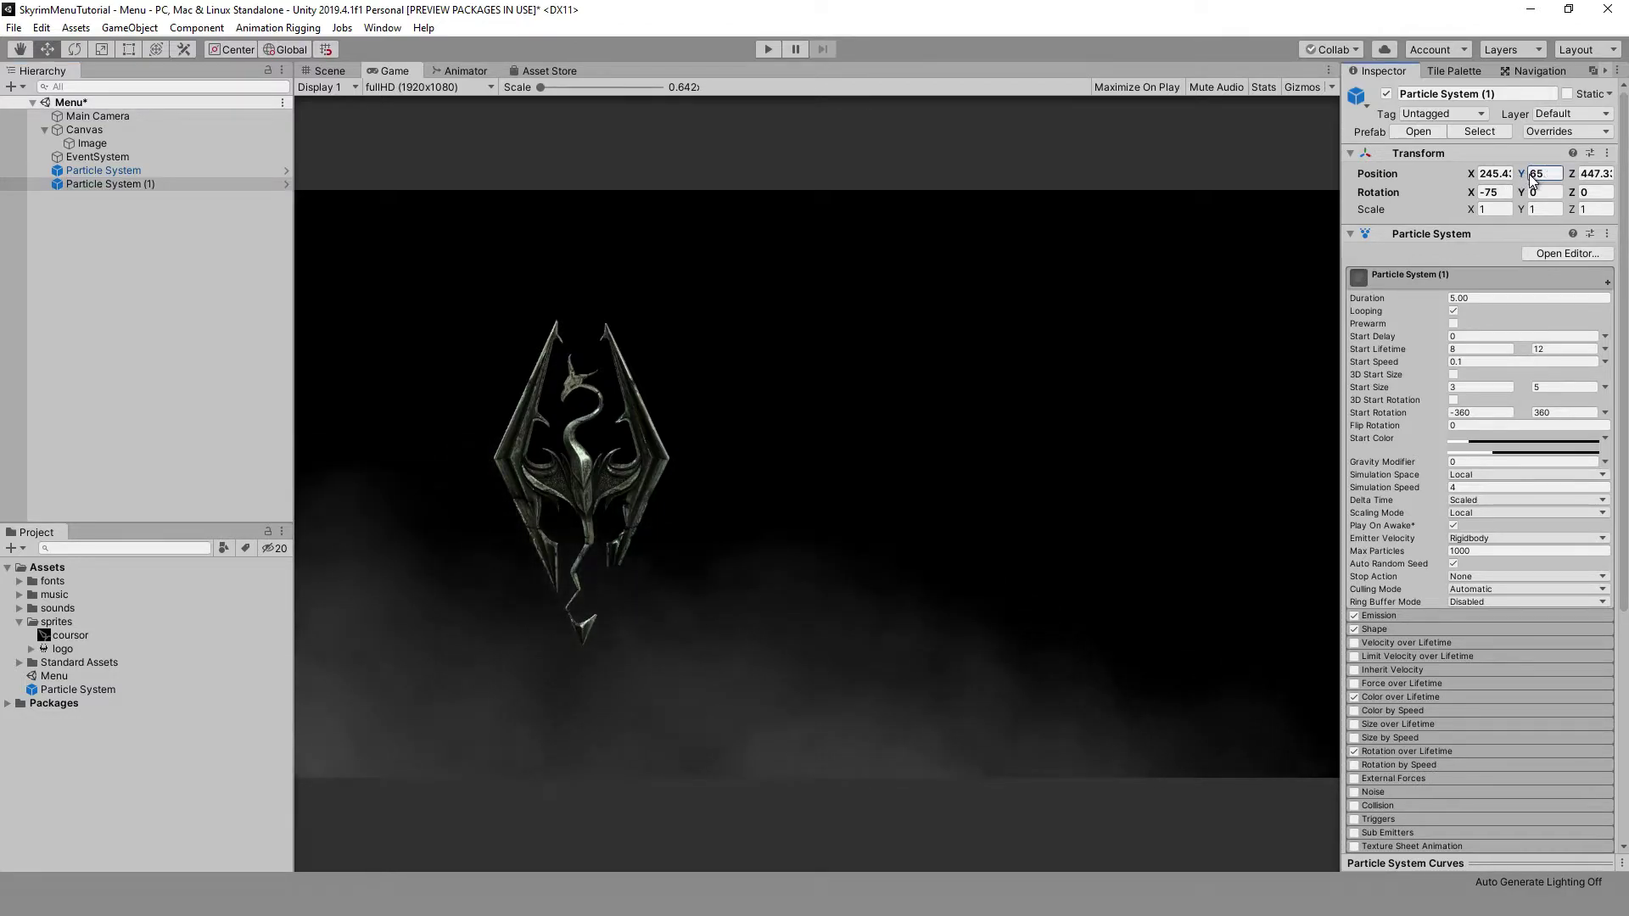
# - Set the canvas render mode to World Space and assign the Main Camera as its event camera
pyautogui.click(157, 130)
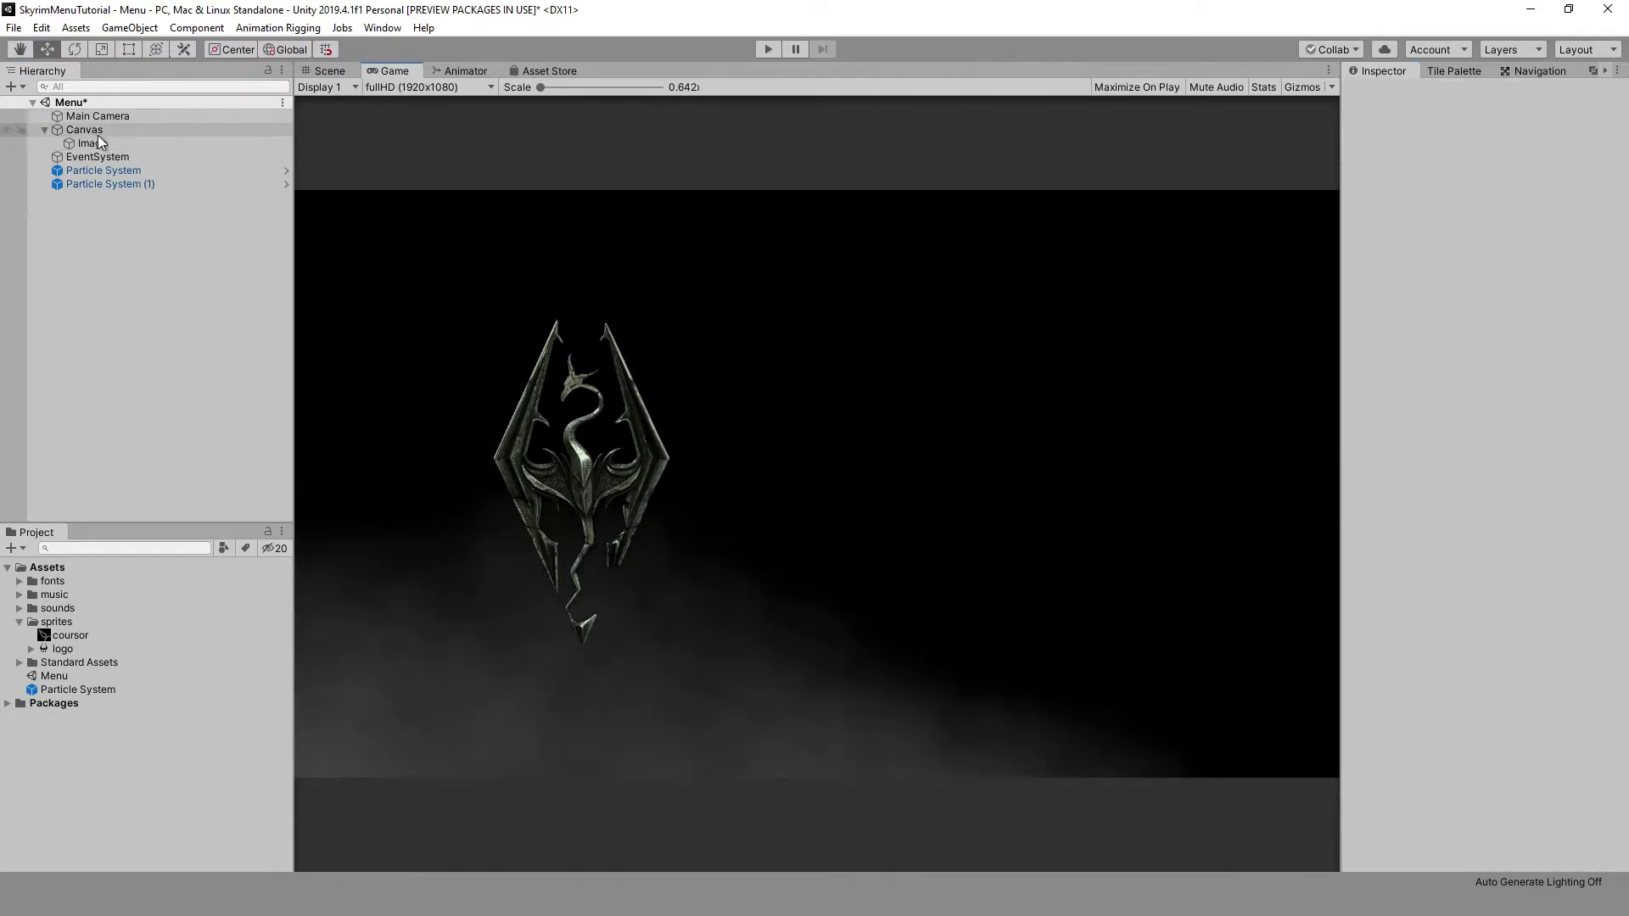
pyautogui.click(1539, 358)
pyautogui.click(1501, 424)
pyautogui.moveTo(156, 118); pyautogui.dragTo(1487, 375)
# - Set the canvas scale to 0.0035 on the X, Y and Z axes
pyautogui.click(335, 71)
pyautogui.click(152, 118)
pyautogui.moveTo(675, 382); pyautogui.dragTo(646, 293, button='right')
pyautogui.click(153, 131)
pyautogui.click(1490, 316)
pyautogui.write('0.0035')
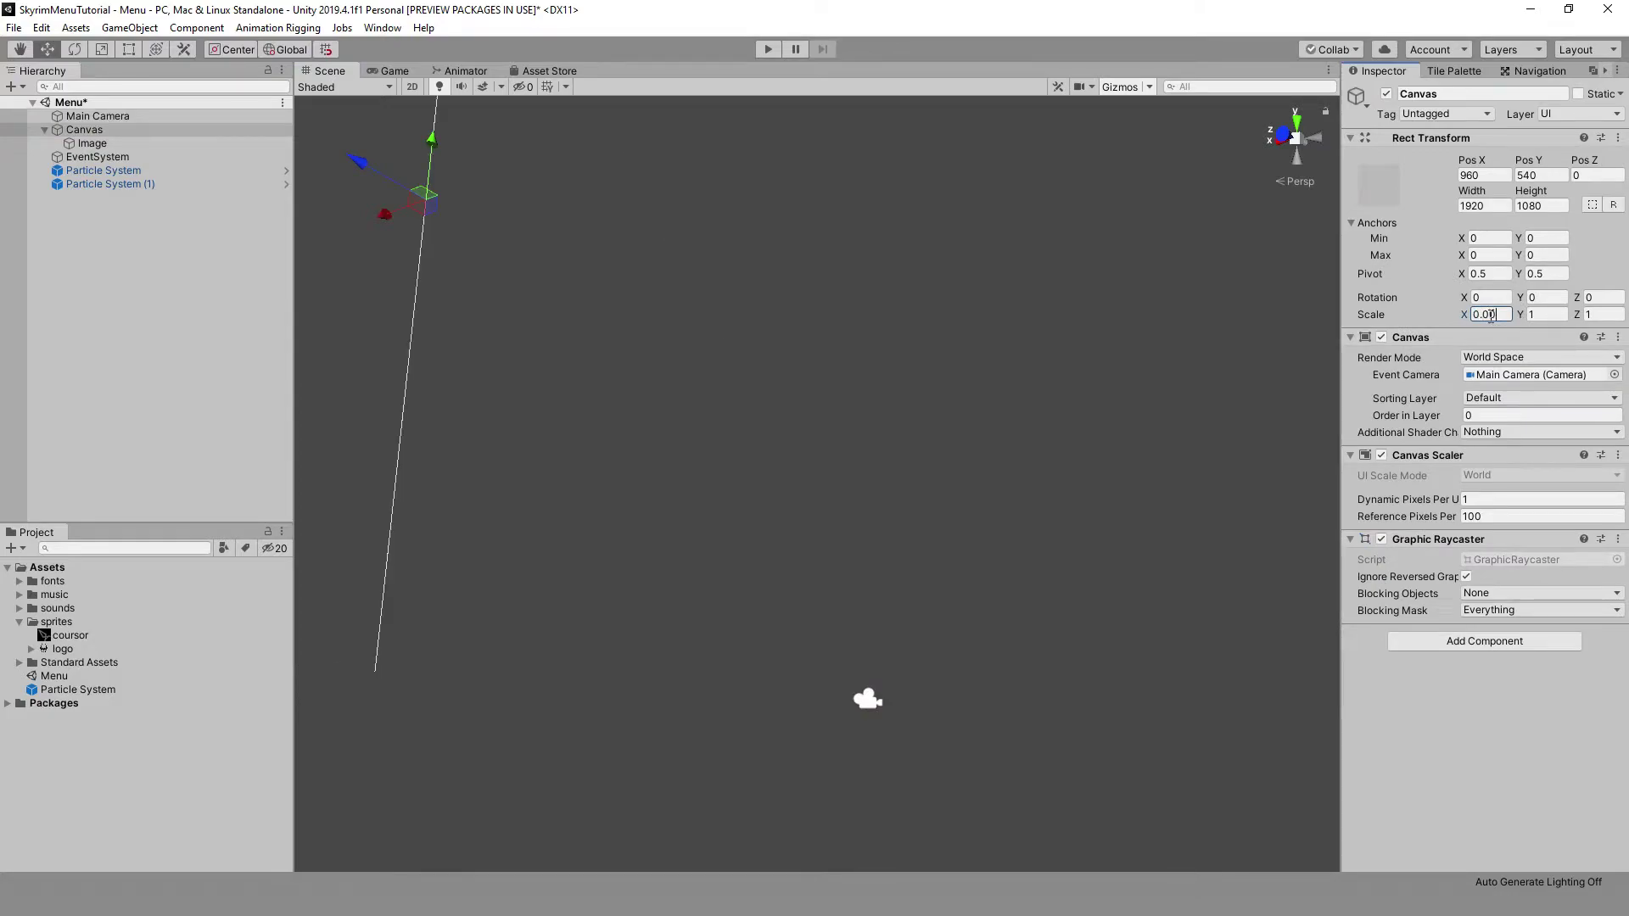
pyautogui.hotkey('ctrl', 'a')
pyautogui.hotkey('ctrl', 'c')
pyautogui.click(1533, 316)
pyautogui.hotkey('ctrl', 'v')
pyautogui.click(1598, 316)
pyautogui.hotkey('ctrl', 'v')
# - Align the canvas with the current scene view and position it in front of the Main Camera
pyautogui.moveTo(764, 292); pyautogui.dragTo(925, 373, button='right')
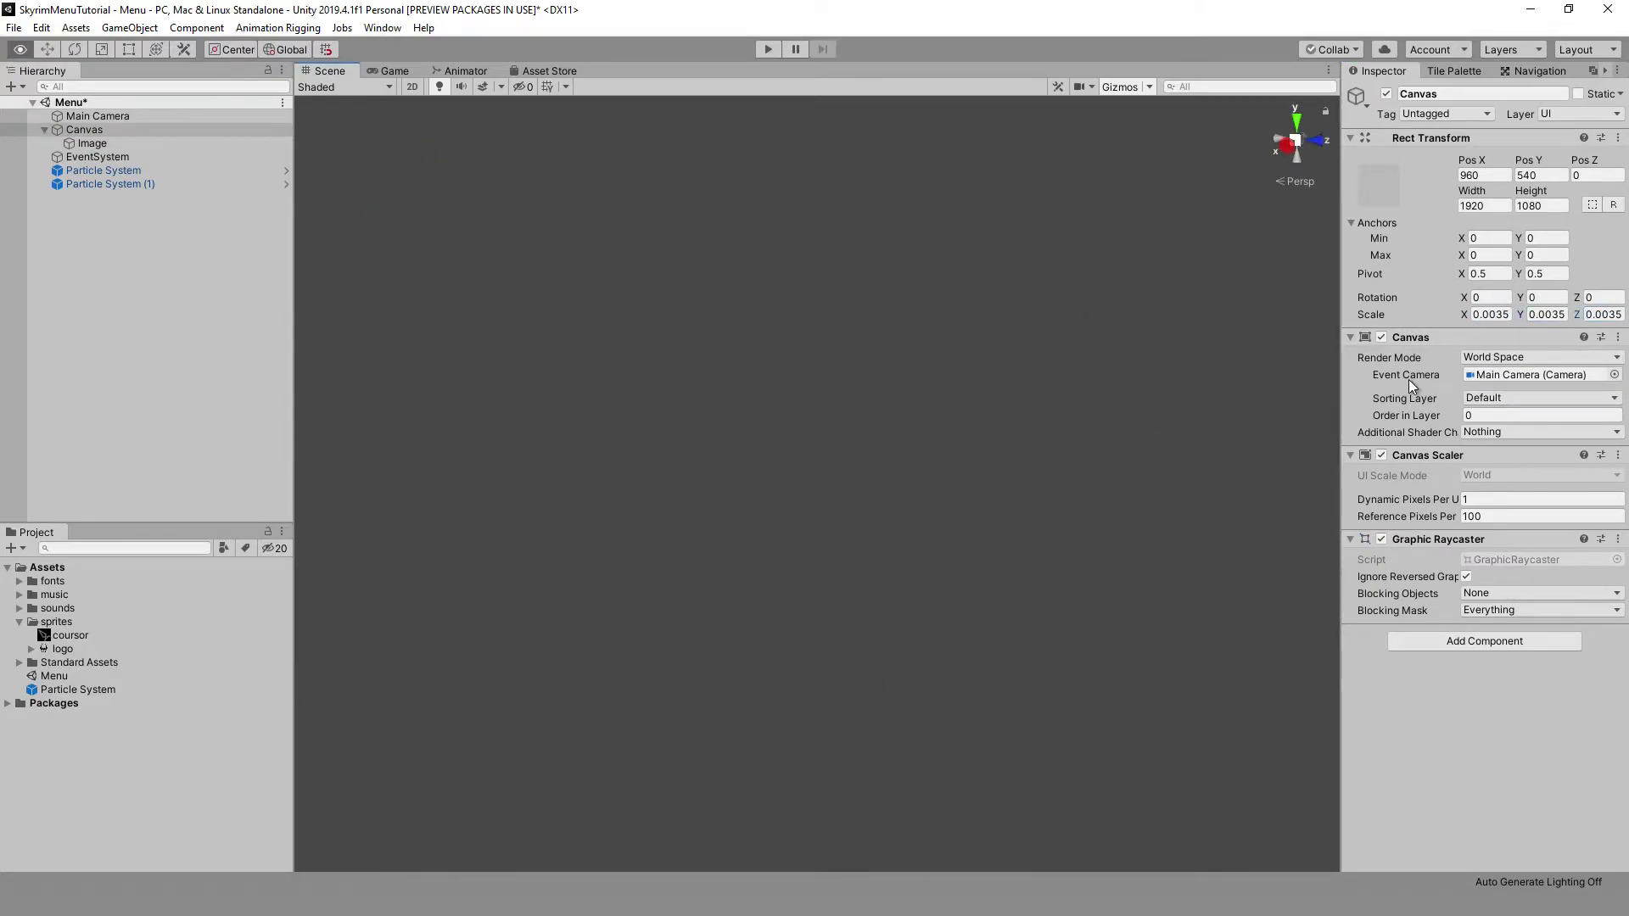
pyautogui.click(130, 27)
pyautogui.click(211, 382)
pyautogui.press('s')
pyautogui.moveTo(832, 401); pyautogui.dragTo(679, 441, button='right')
pyautogui.moveTo(706, 438); pyautogui.dragTo(799, 416)
# - Set the canvas rotation to X 0, Y -90 and Z 0
pyautogui.click(1501, 298)
pyautogui.write('0')
pyautogui.click(1598, 299)
pyautogui.write('0')
pyautogui.click(1554, 301)
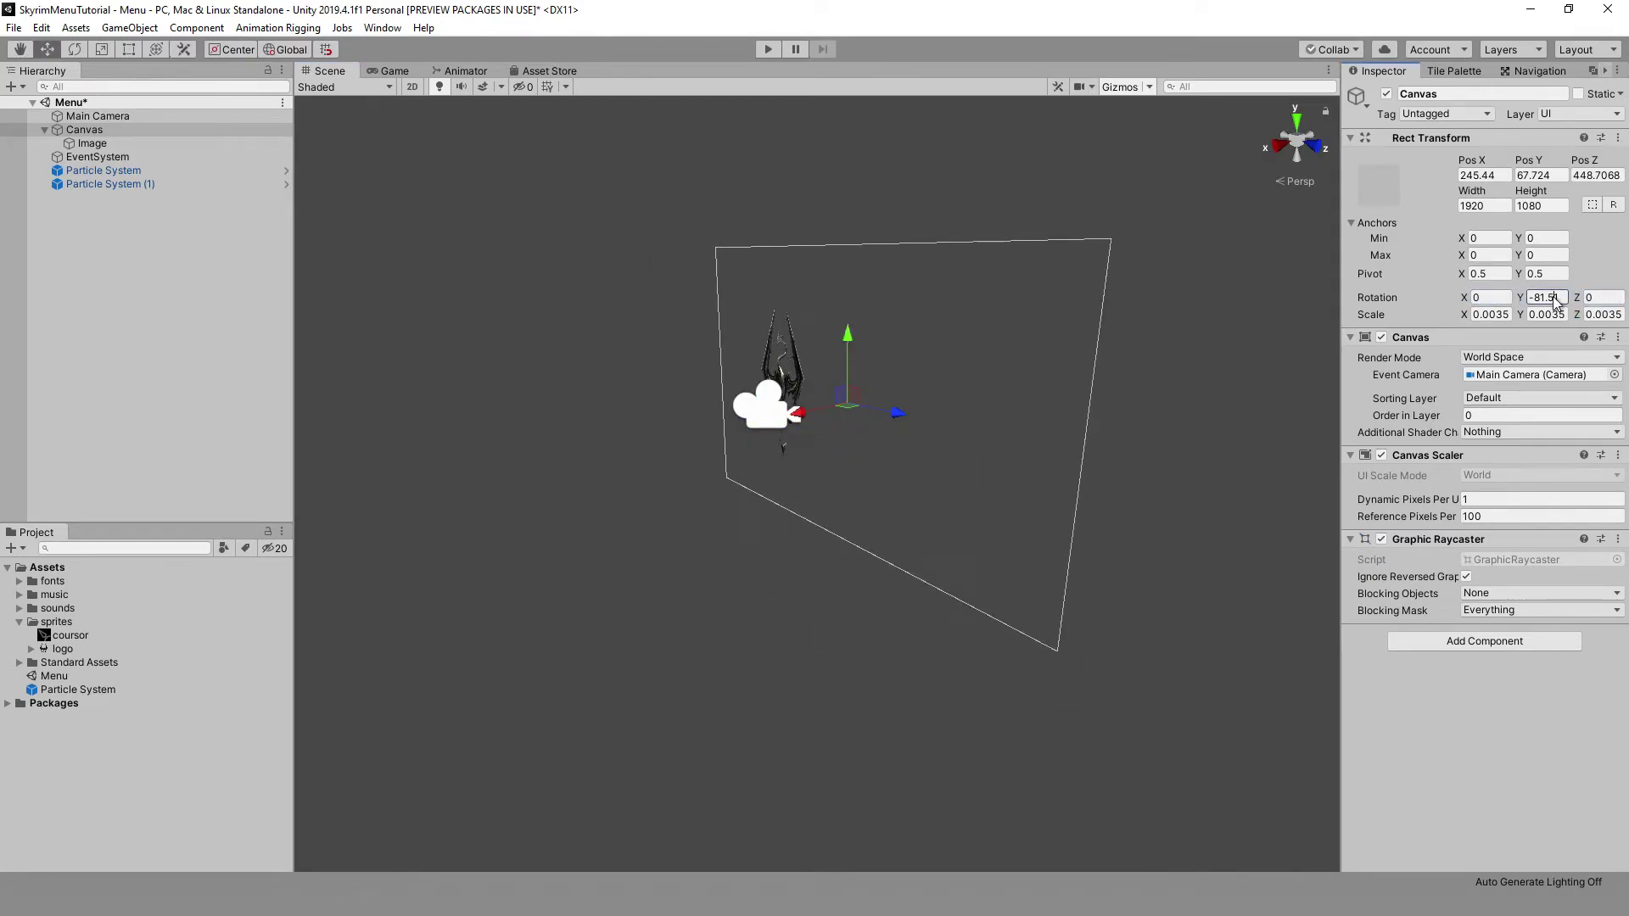
pyautogui.write('-90')
# - Move the canvas along its distance to the camera and check the logo with the smoke in the game view
pyautogui.click(389, 73)
pyautogui.click(340, 73)
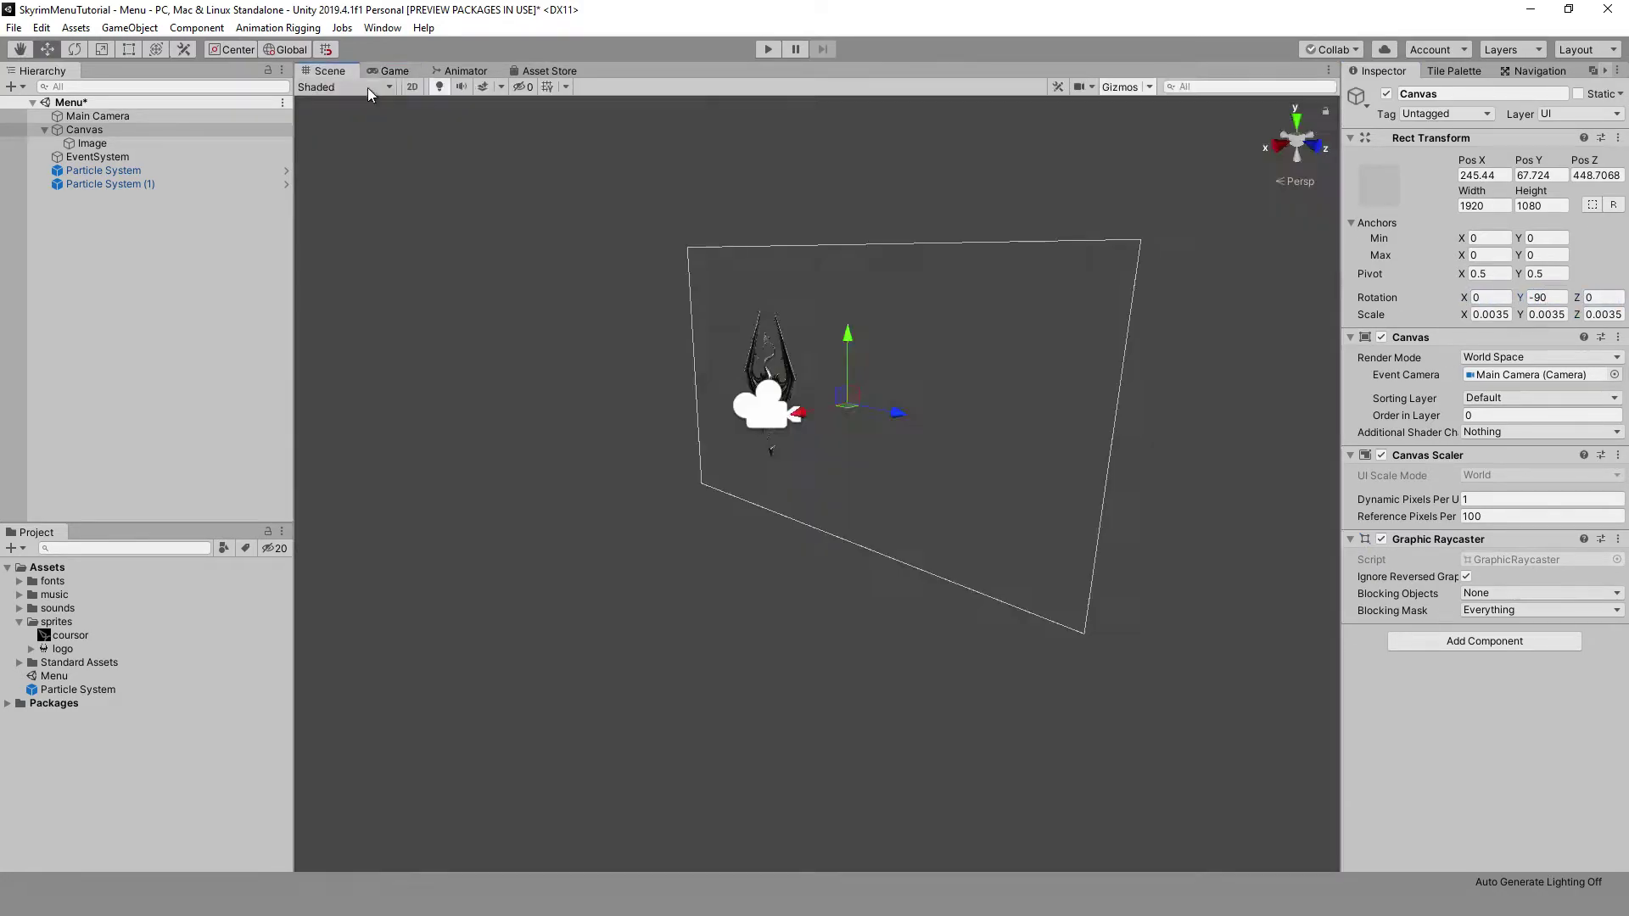
pyautogui.moveTo(799, 415); pyautogui.dragTo(890, 394)
pyautogui.click(400, 73)
pyautogui.click(219, 173)
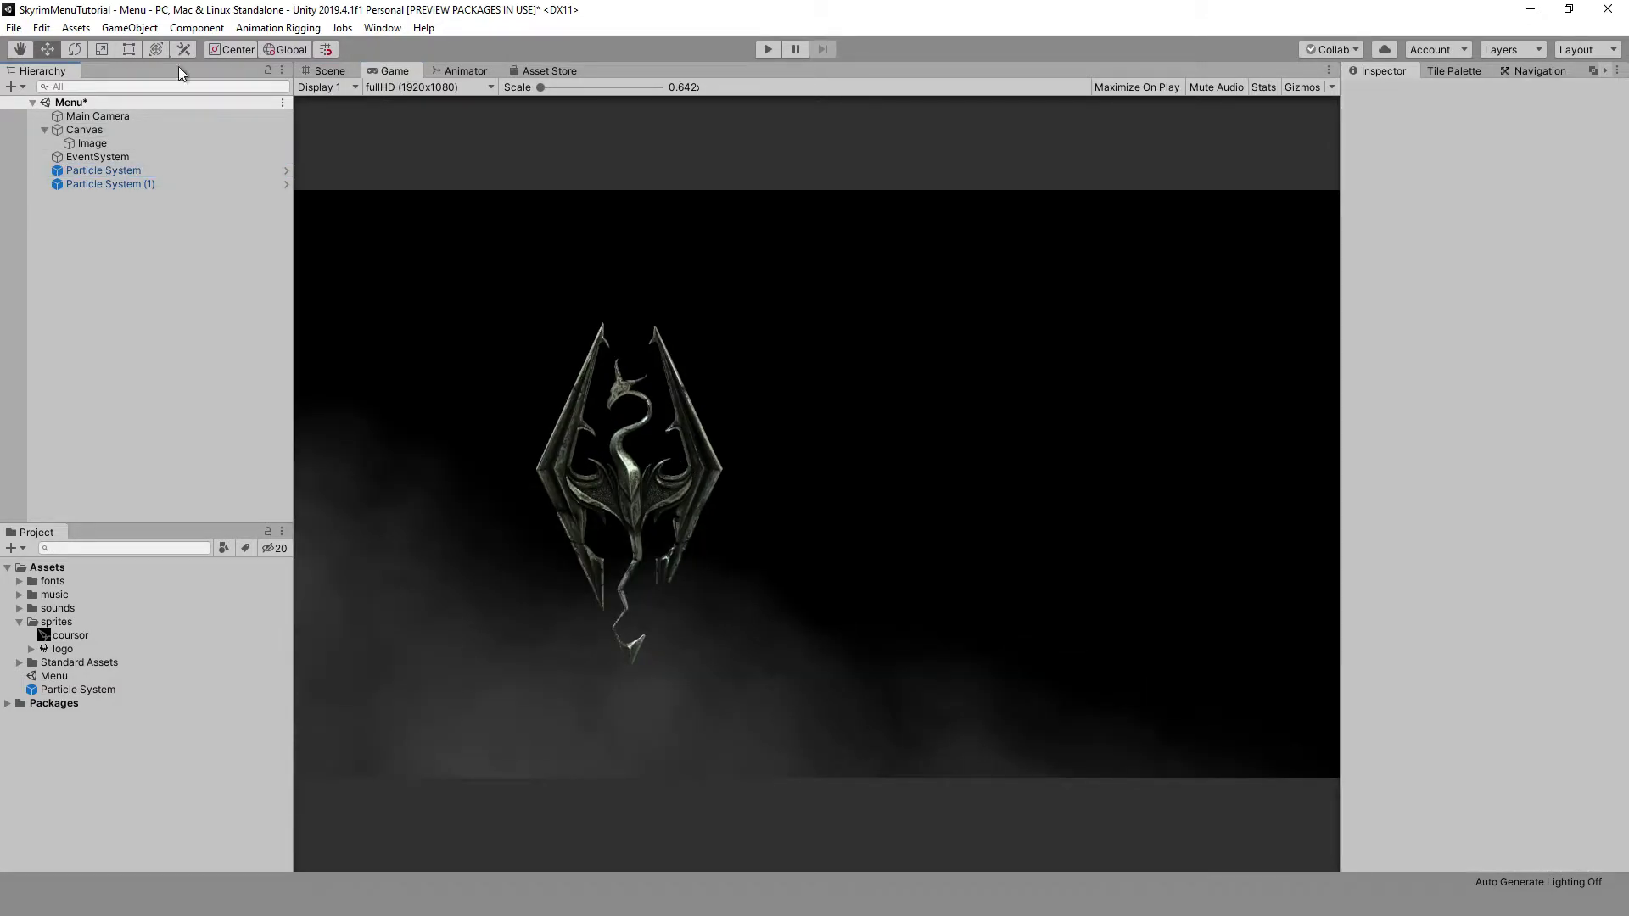
# - Create an empty game object and name it Music
pyautogui.click(130, 27)
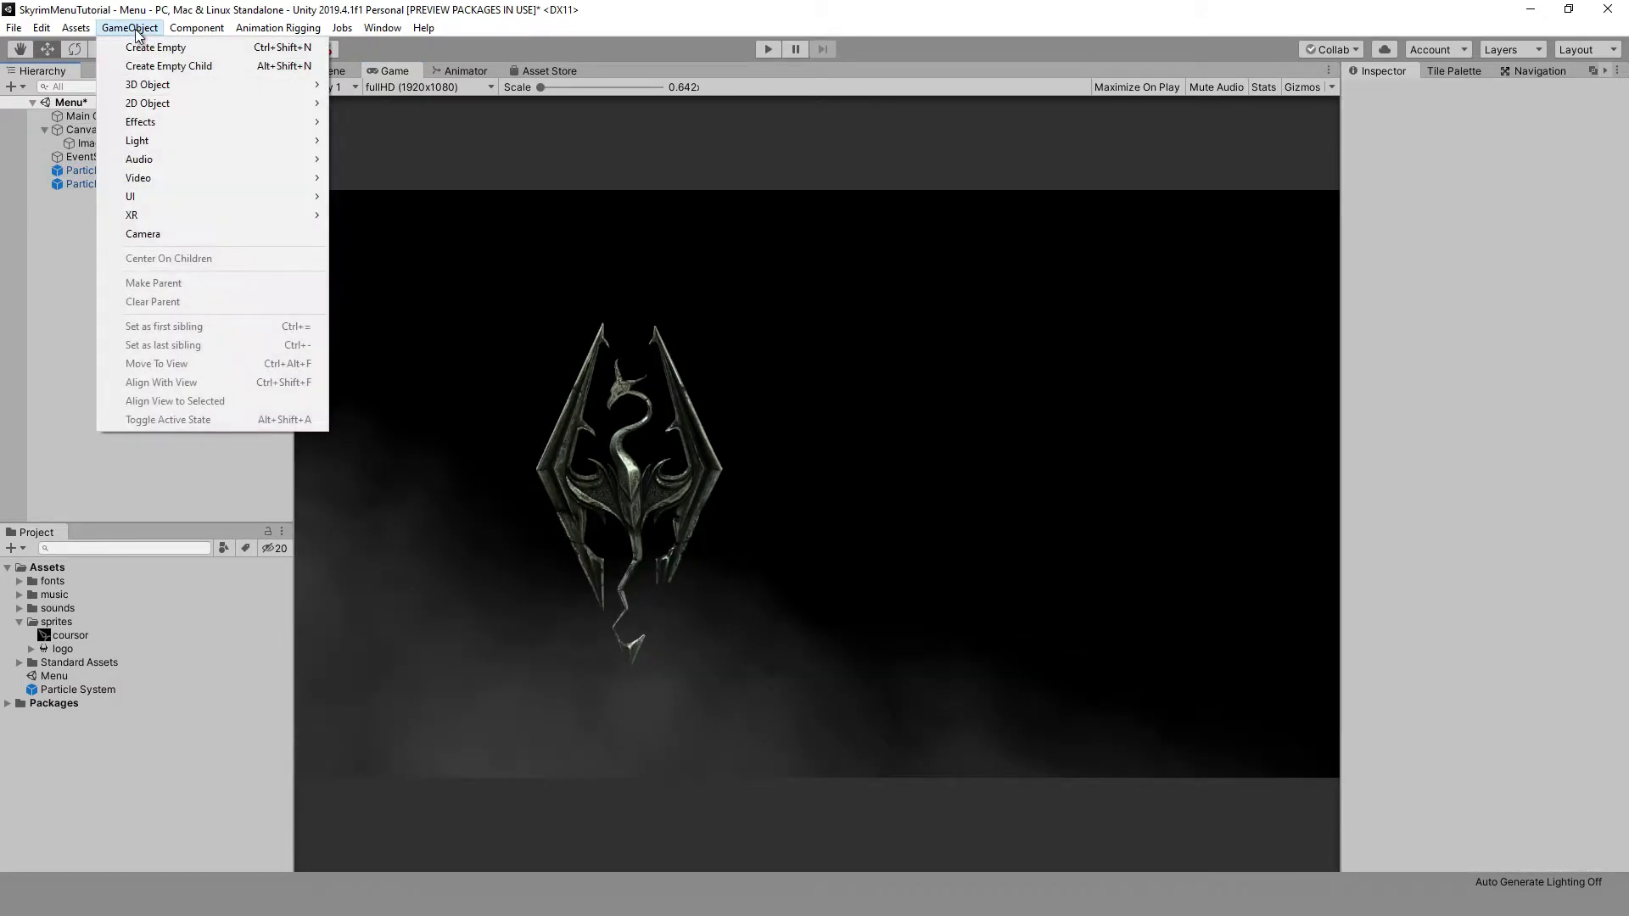
pyautogui.click(137, 42)
pyautogui.click(99, 197)
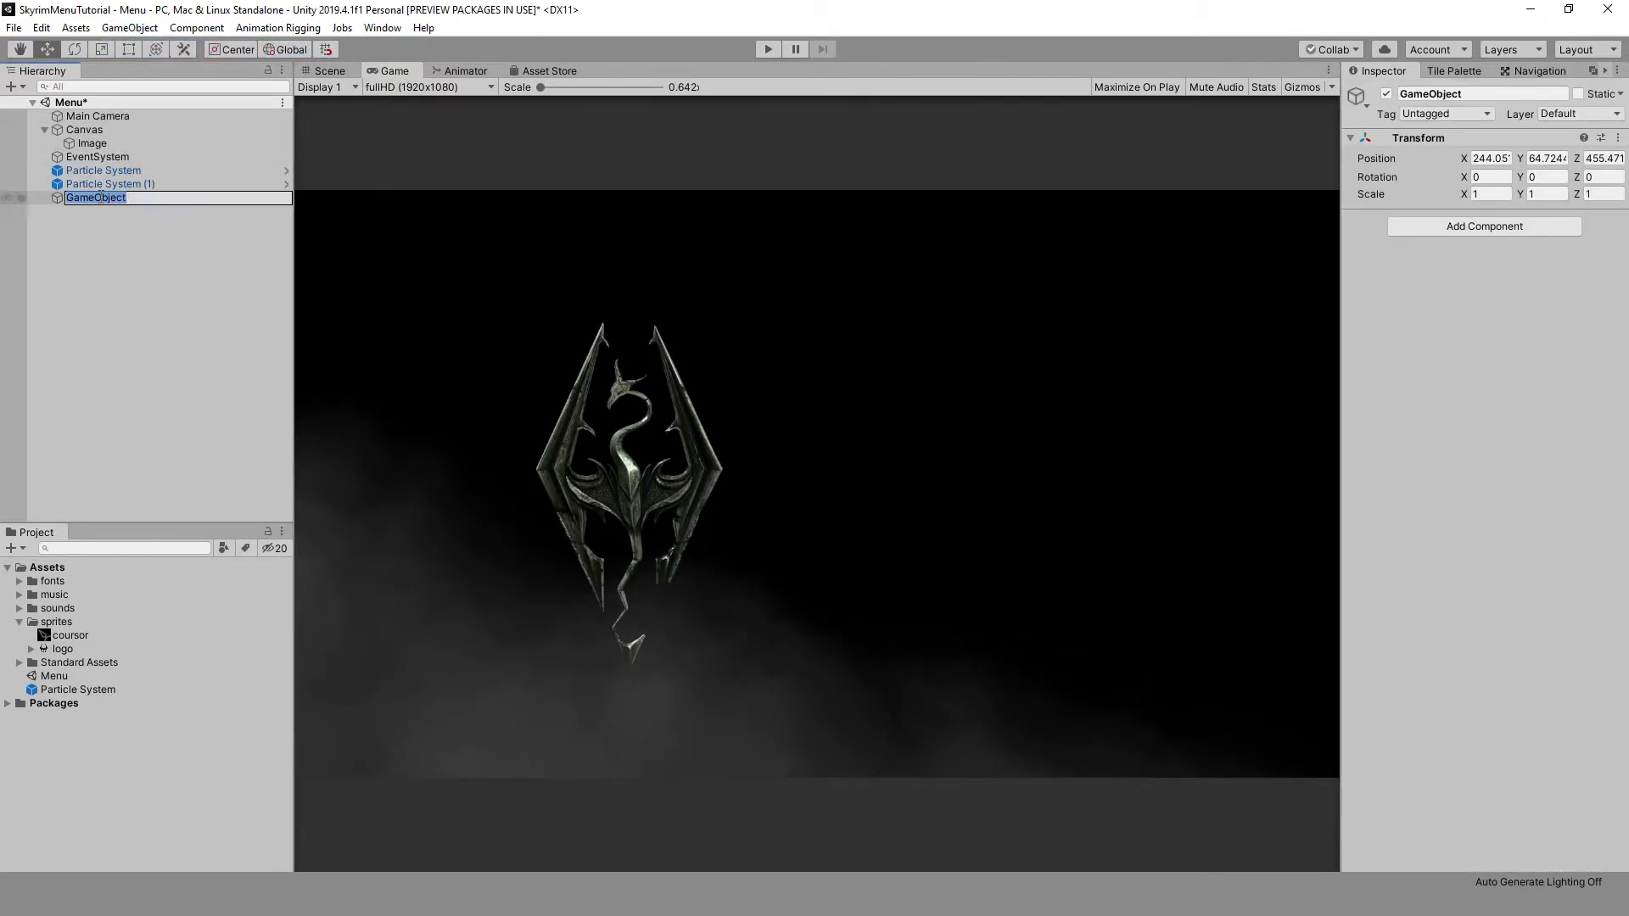
pyautogui.write('Music')
pyautogui.press('Return')
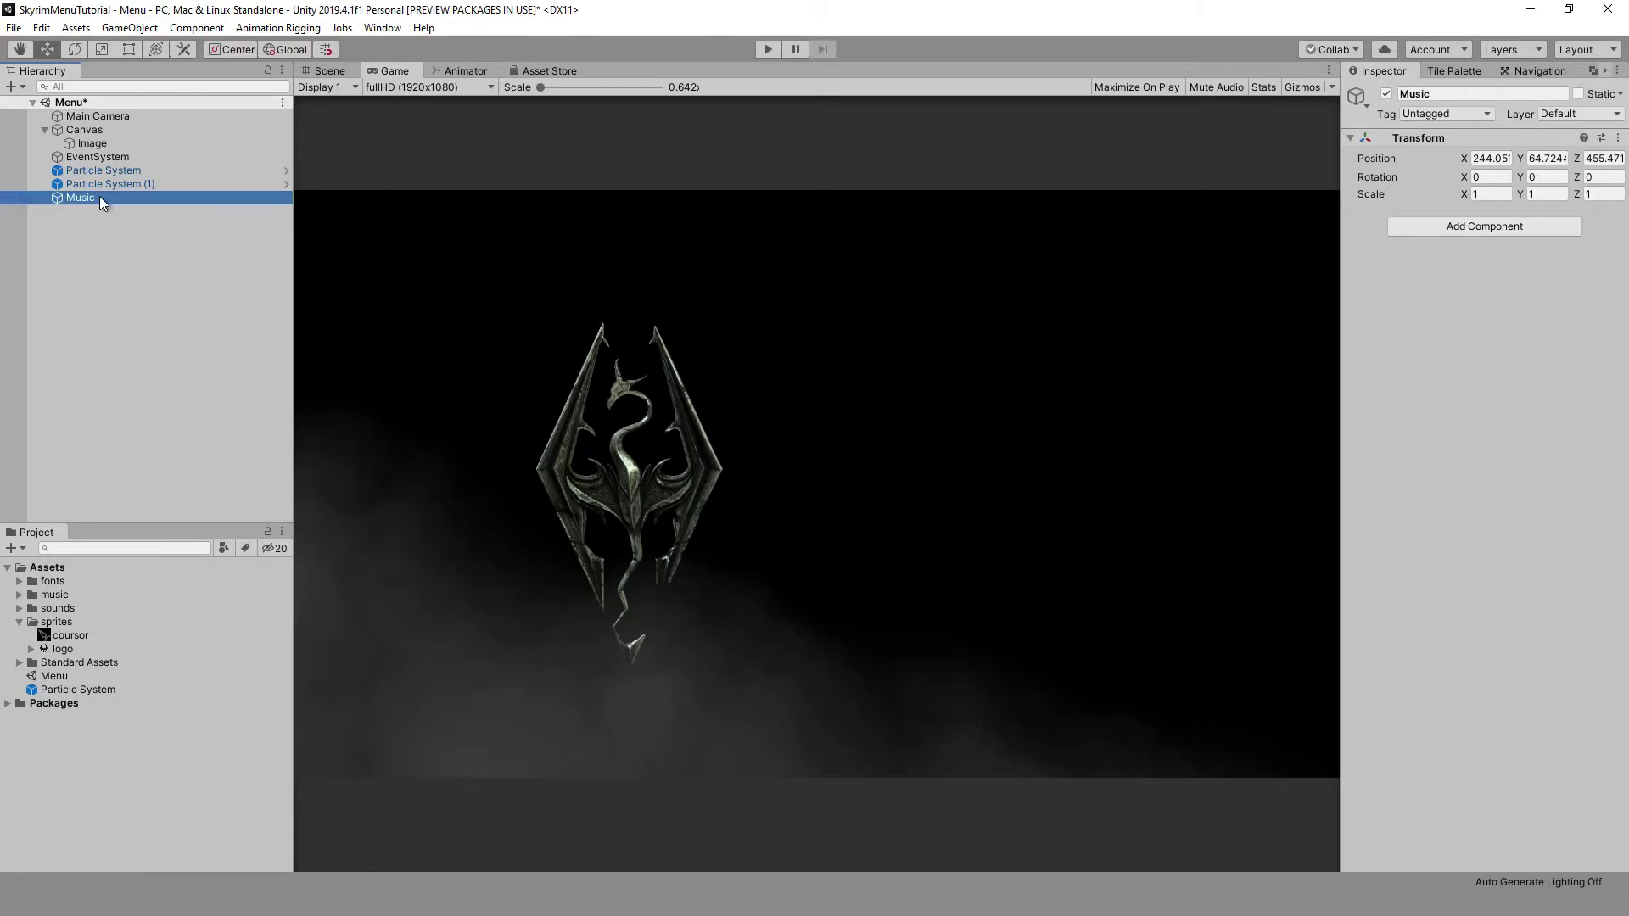
# - Add an Audio Source to the Music object with the Dragonborn clip and turn on looping
pyautogui.click(1460, 229)
pyautogui.write('audio source')
pyautogui.press('Return')
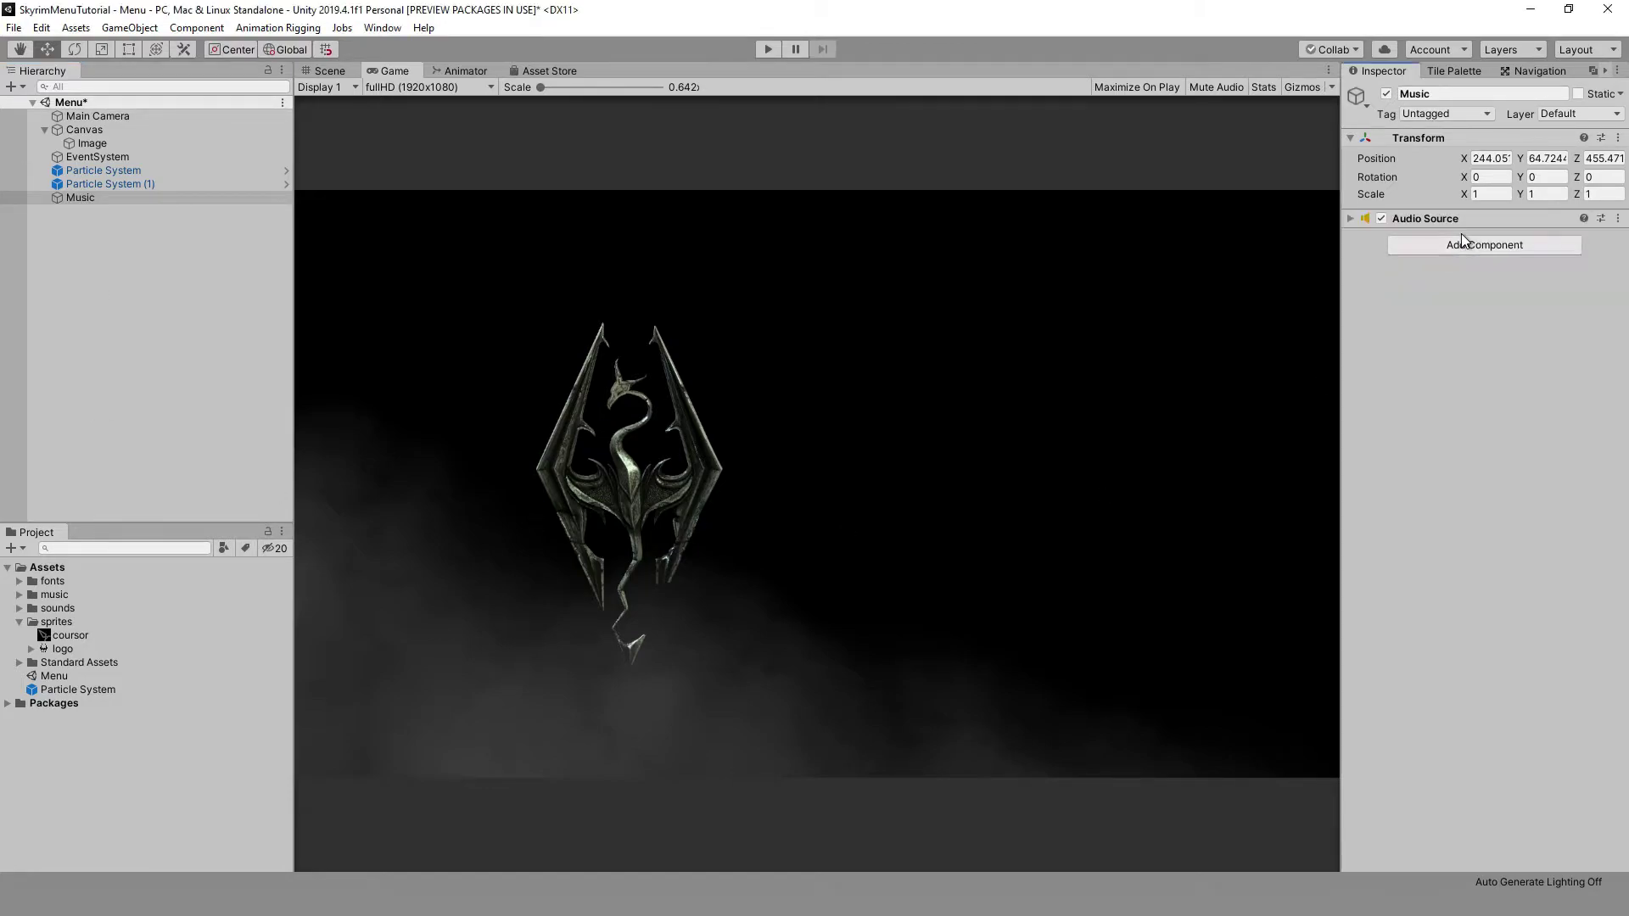
pyautogui.click(1442, 219)
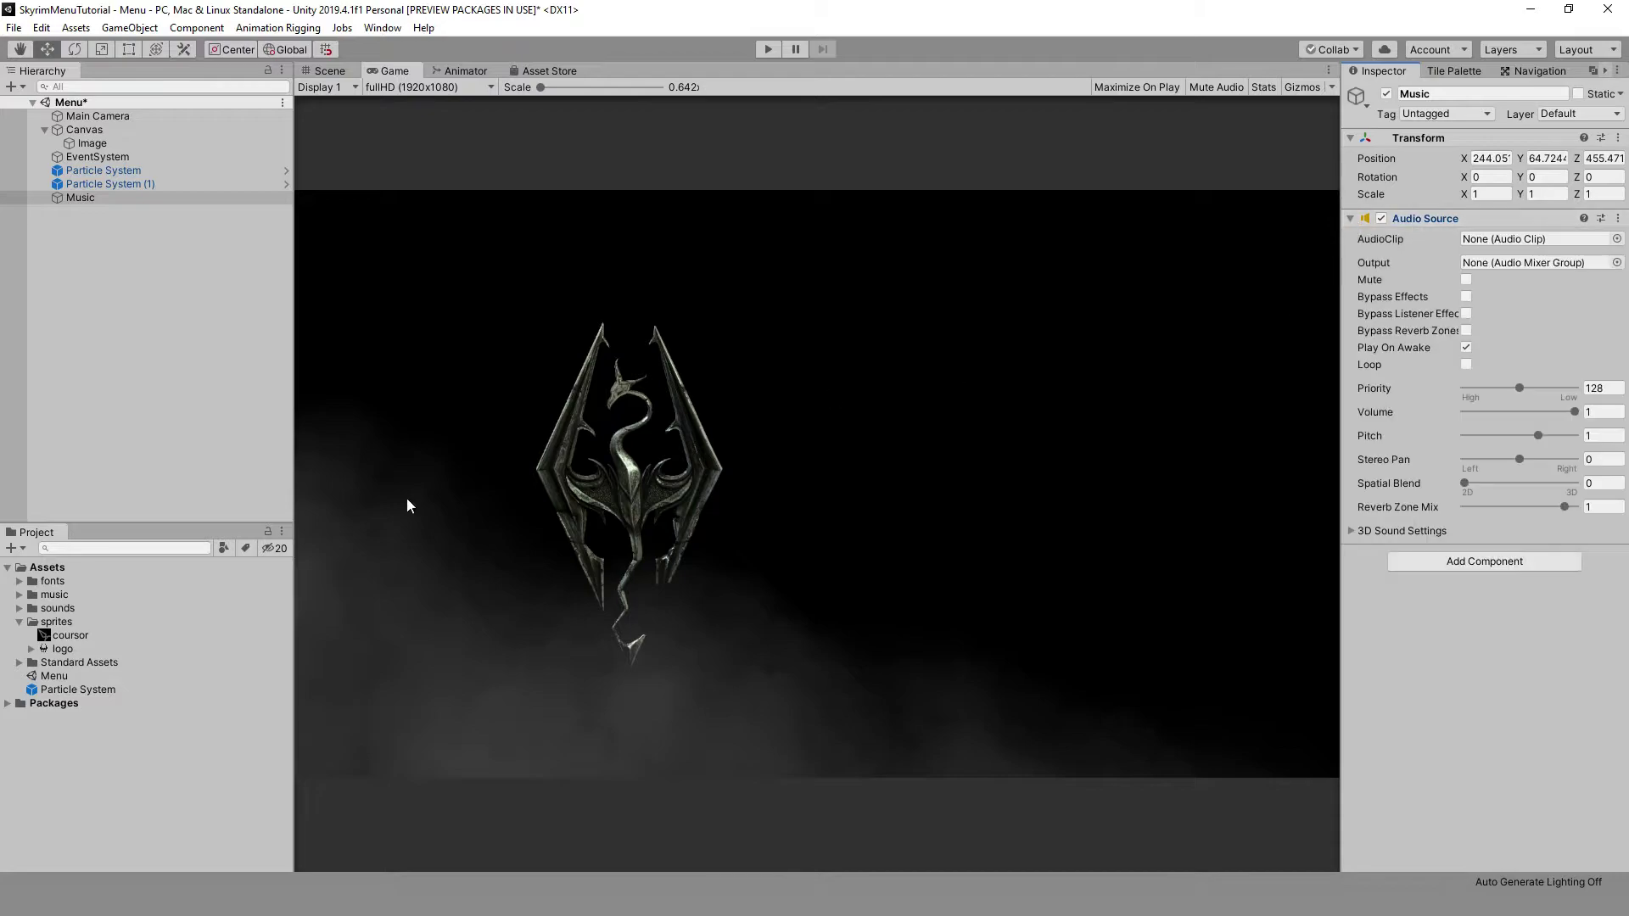
pyautogui.click(20, 594)
pyautogui.moveTo(81, 608); pyautogui.dragTo(1518, 240)
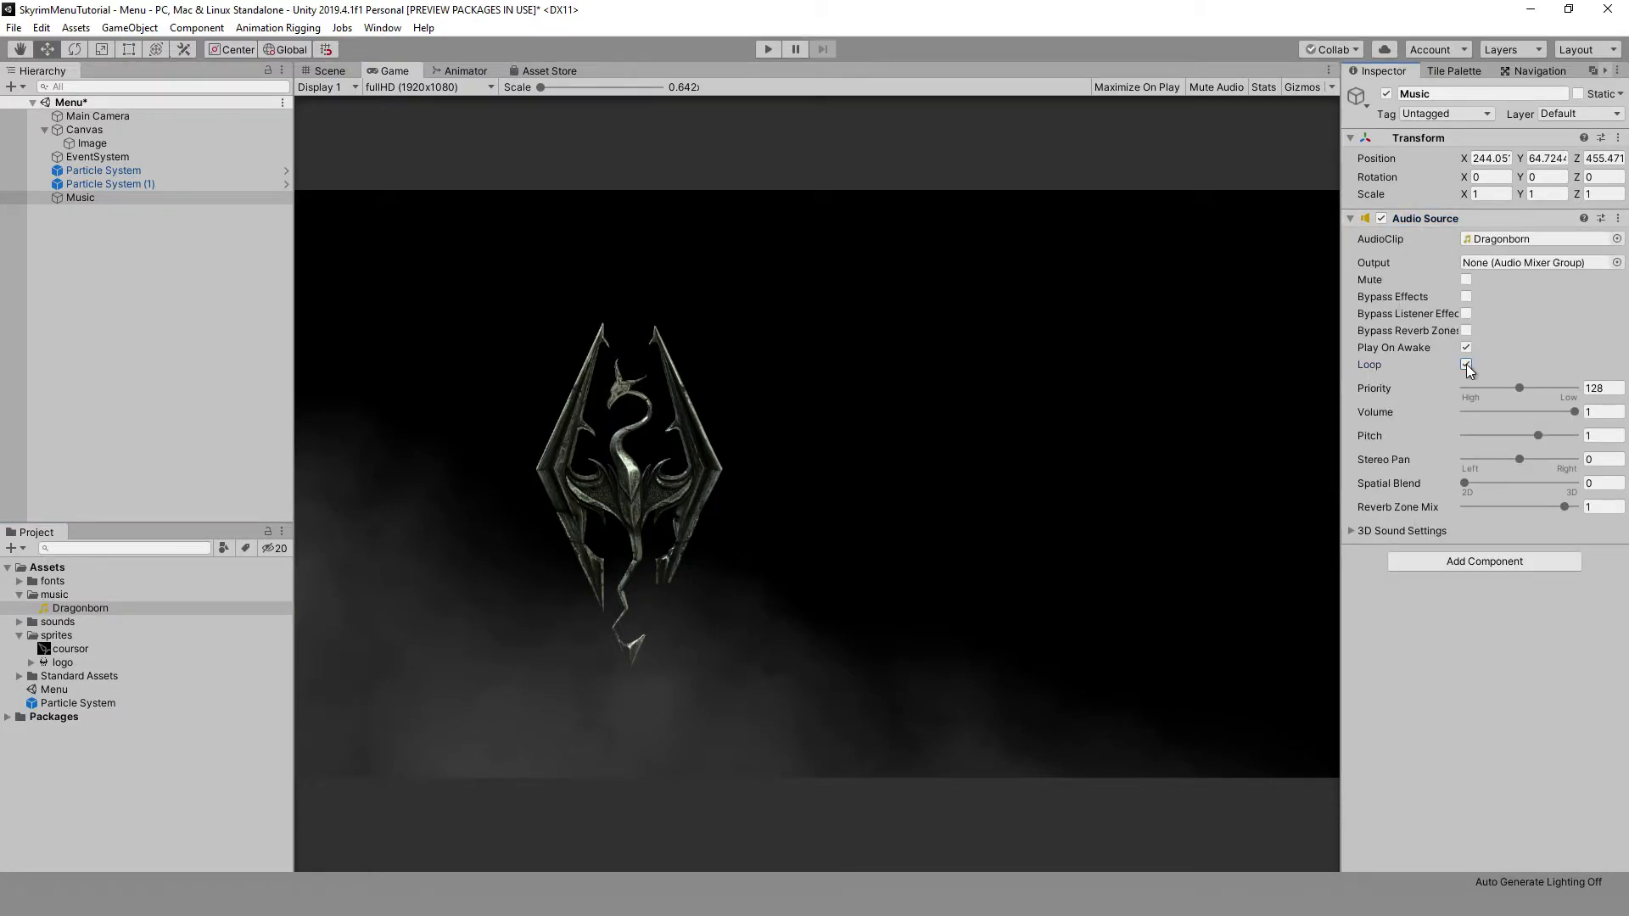
# - Create another empty game object and name it Sounds
pyautogui.click(129, 27)
pyautogui.click(127, 42)
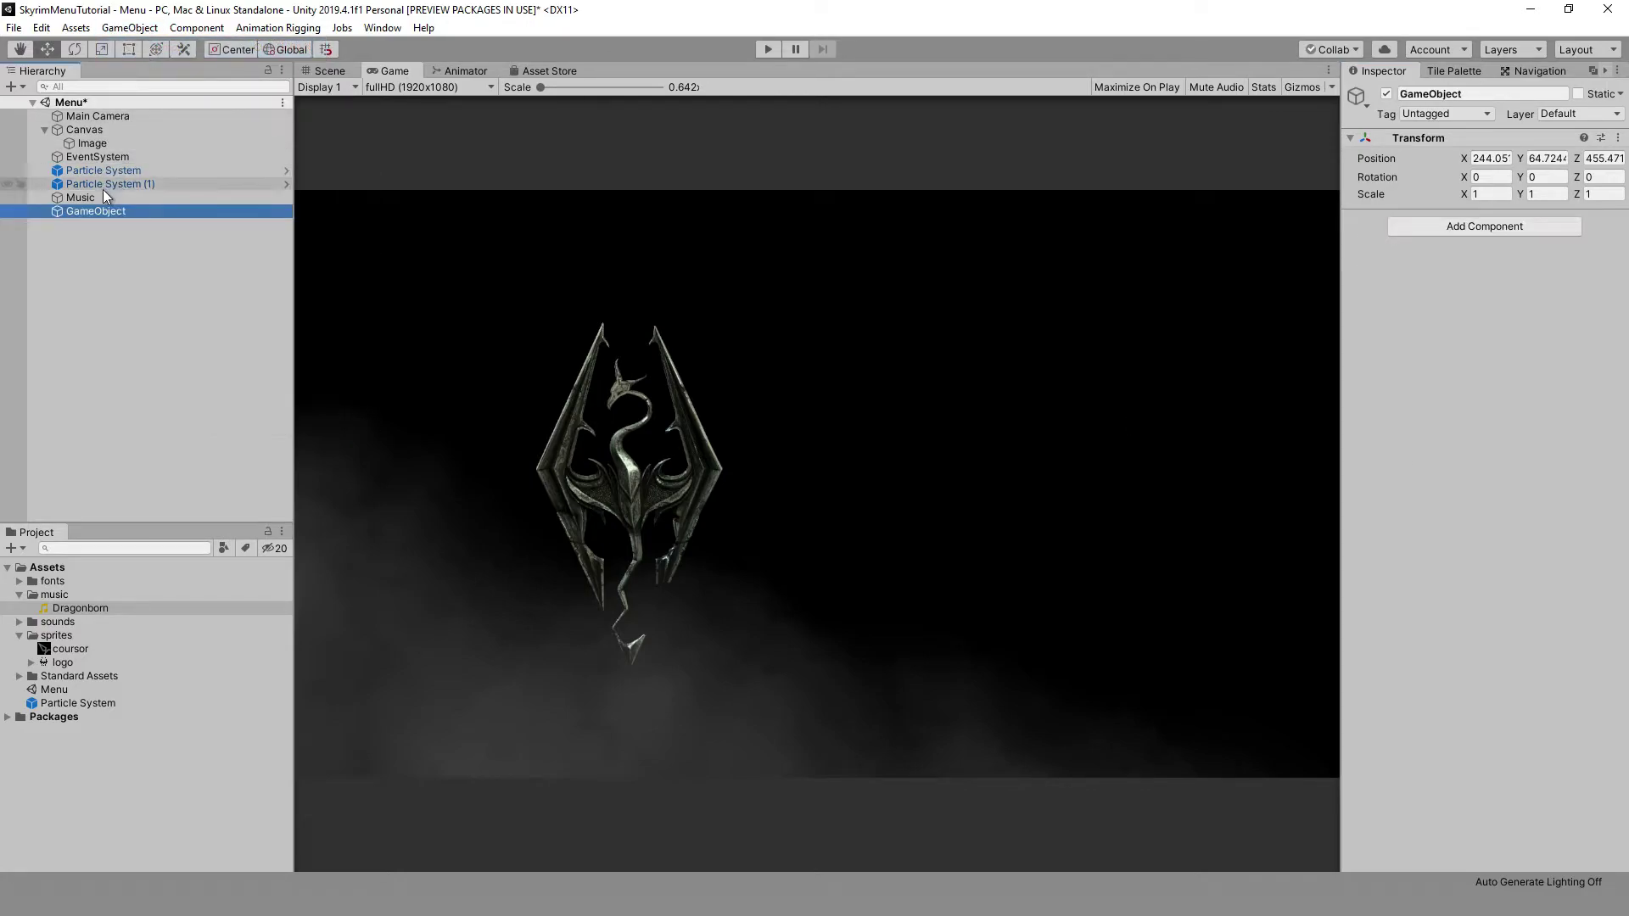
pyautogui.click(96, 211)
pyautogui.write('Sounds')
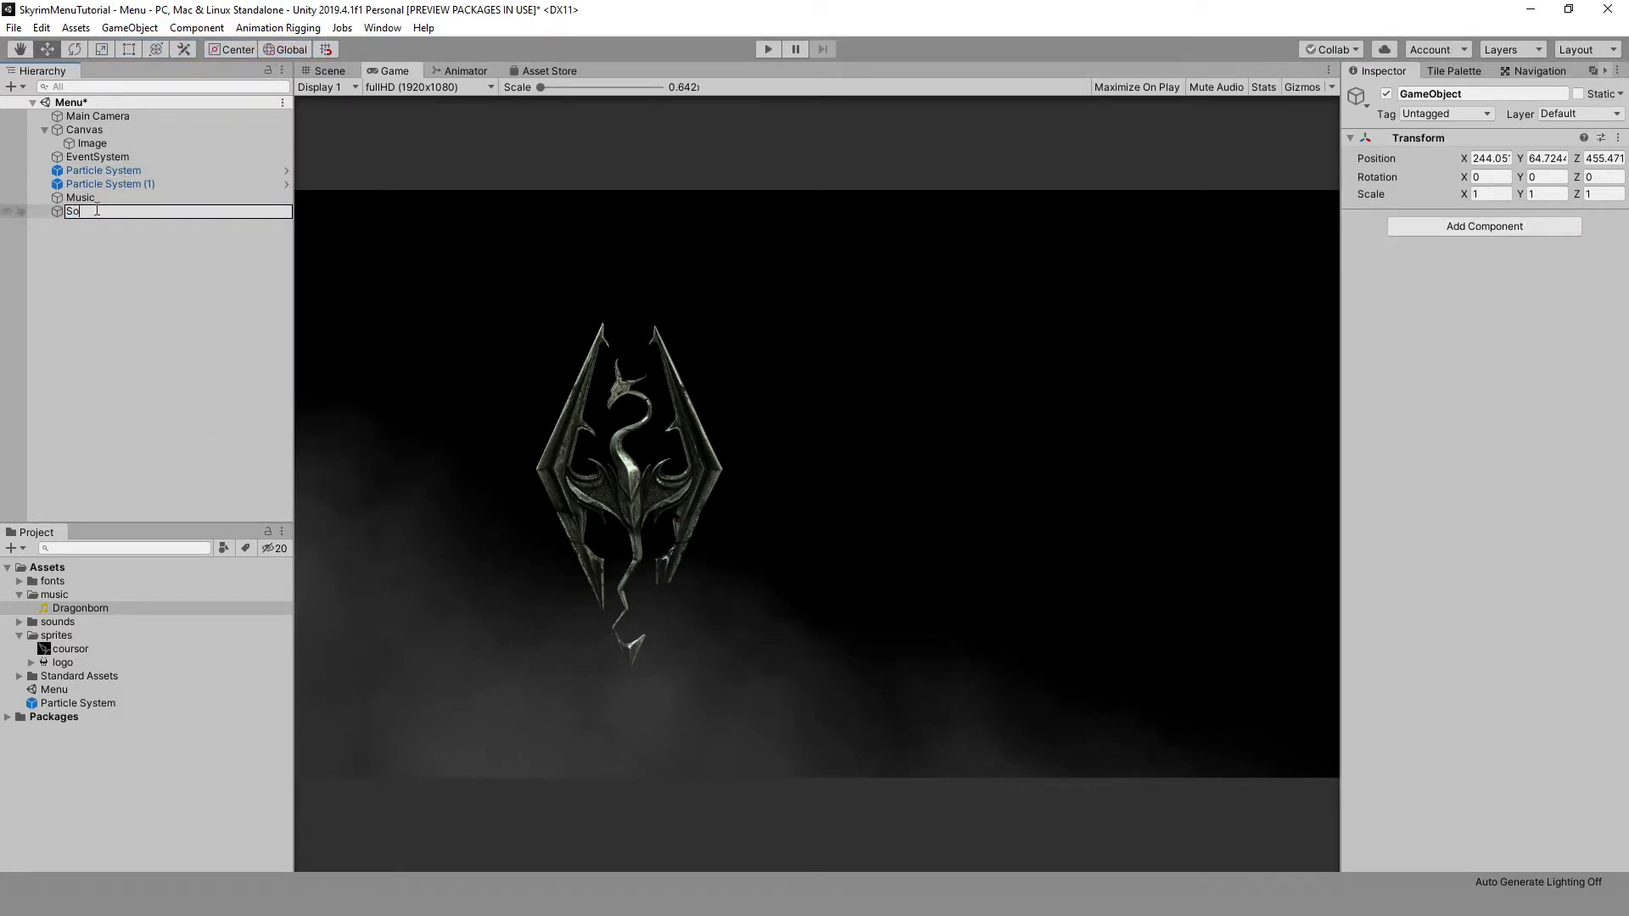
pyautogui.press('Return')
# - Add an Audio Source to the Sounds object with the newgamesound clip
pyautogui.click(1447, 230)
pyautogui.click(1442, 287)
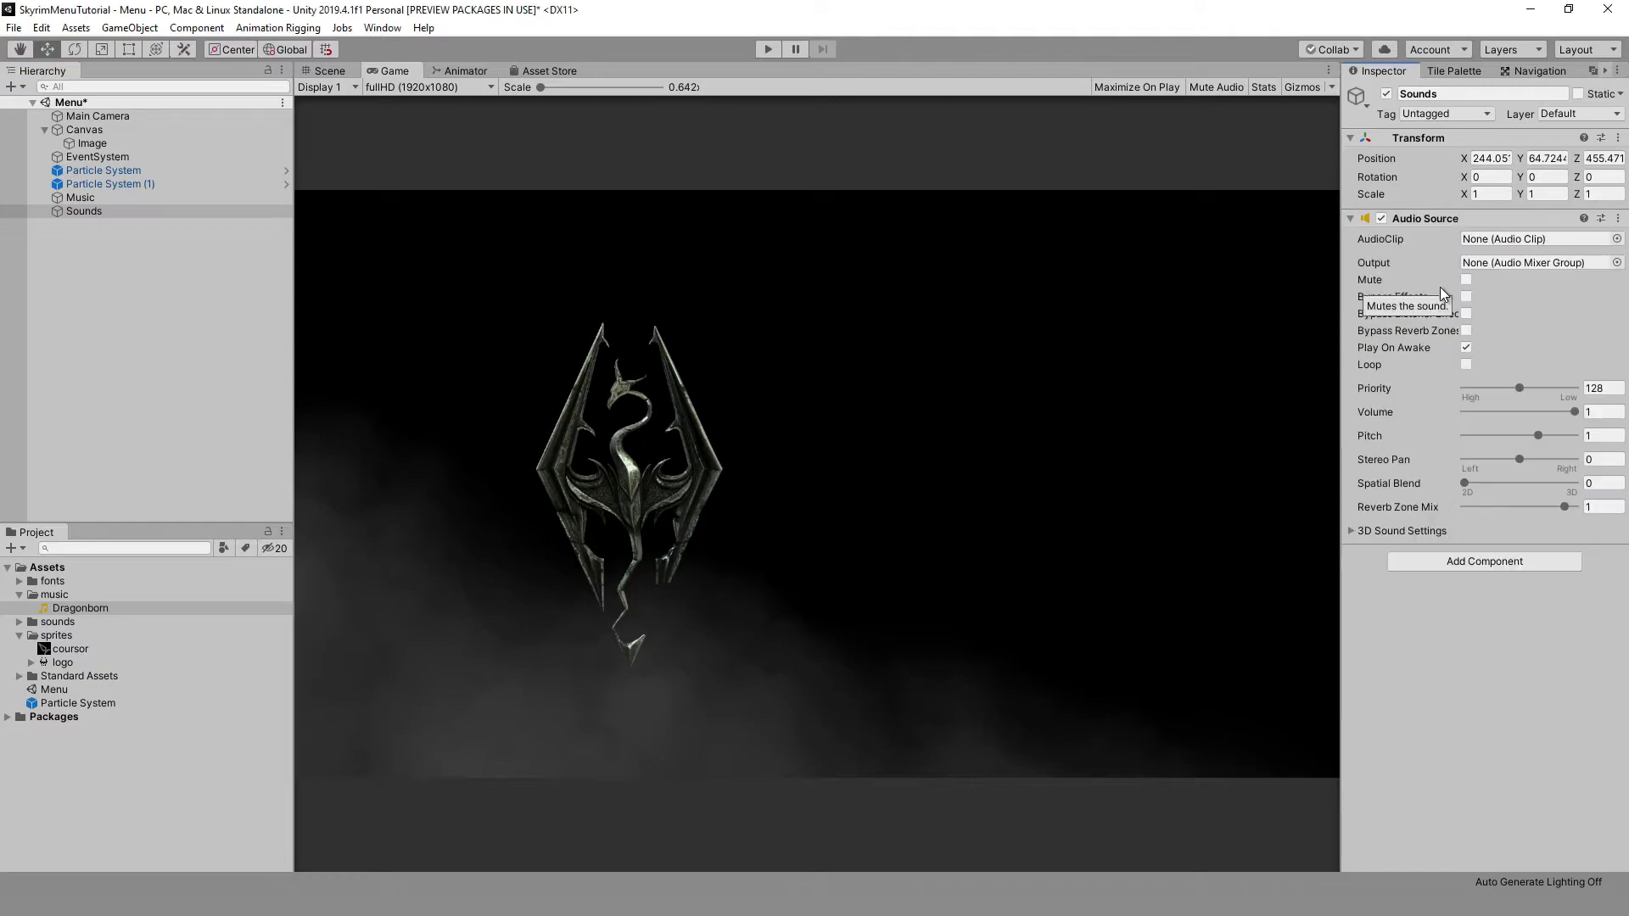
pyautogui.click(20, 622)
pyautogui.moveTo(58, 635); pyautogui.dragTo(1520, 240)
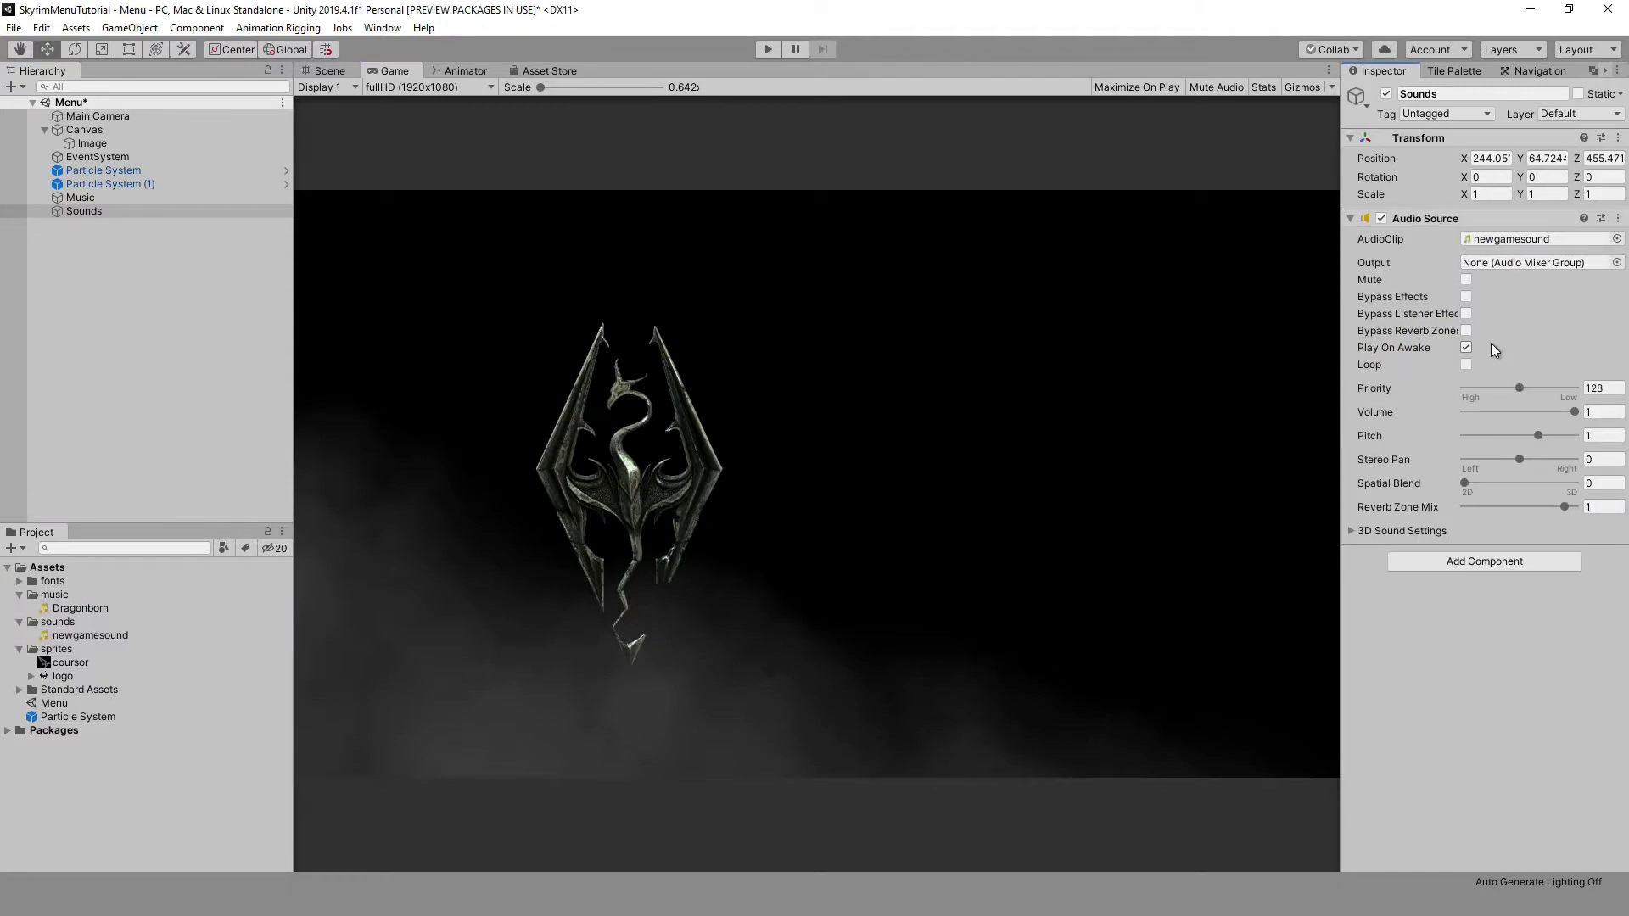
pyautogui.click(195, 242)
# - Create a second UI canvas and add a Text element inside it
pyautogui.click(129, 28)
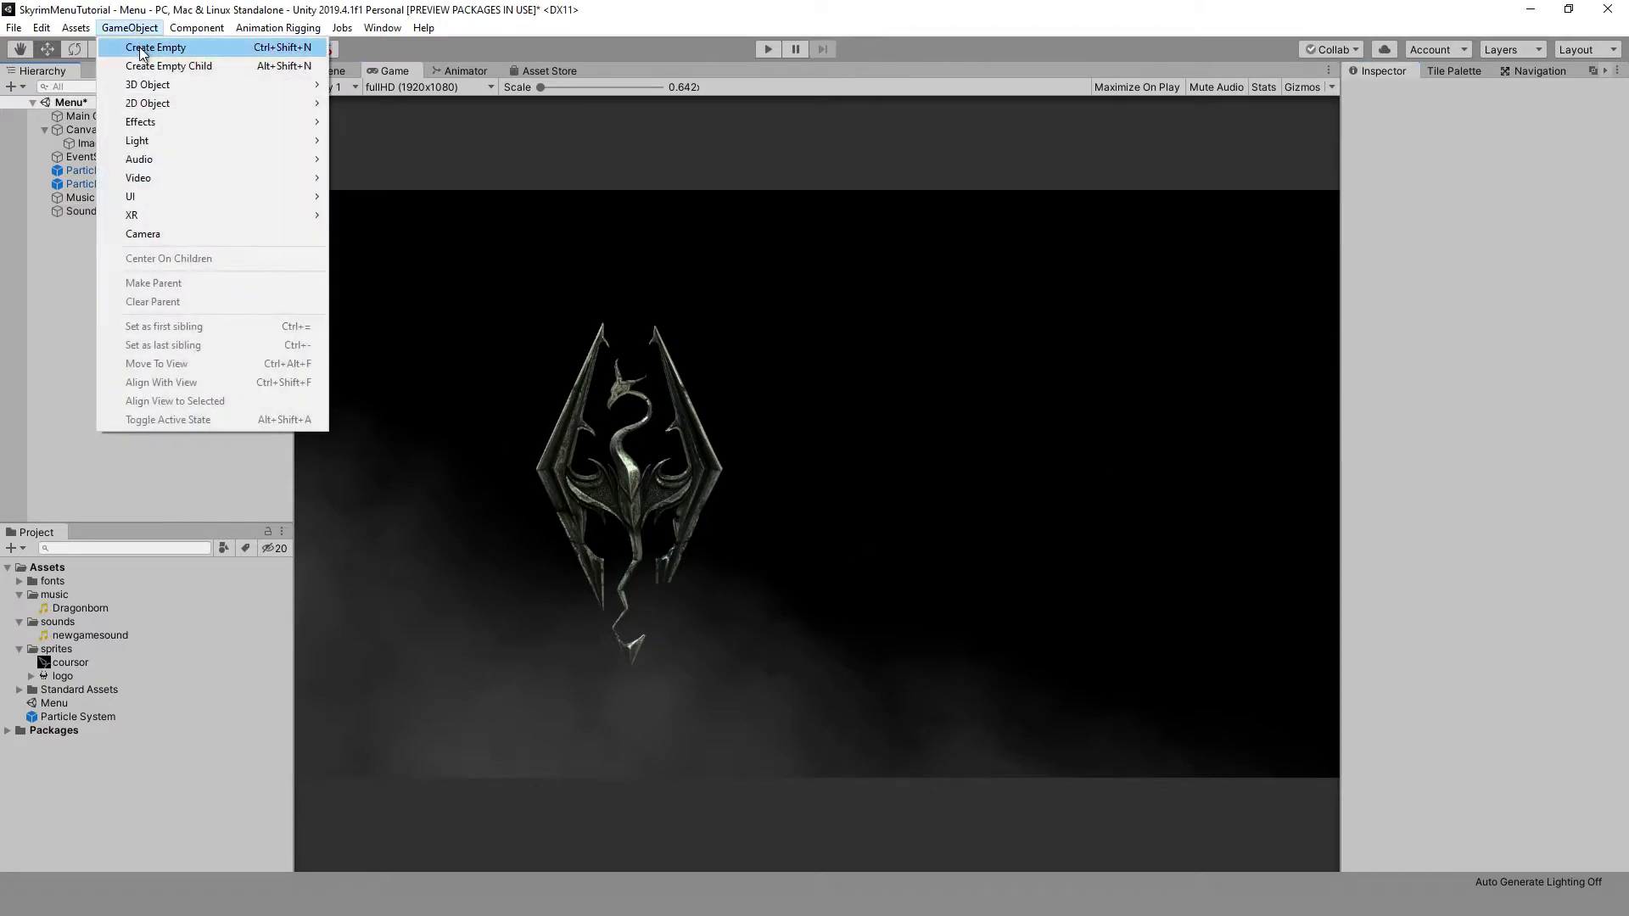
pyautogui.moveTo(146, 197)
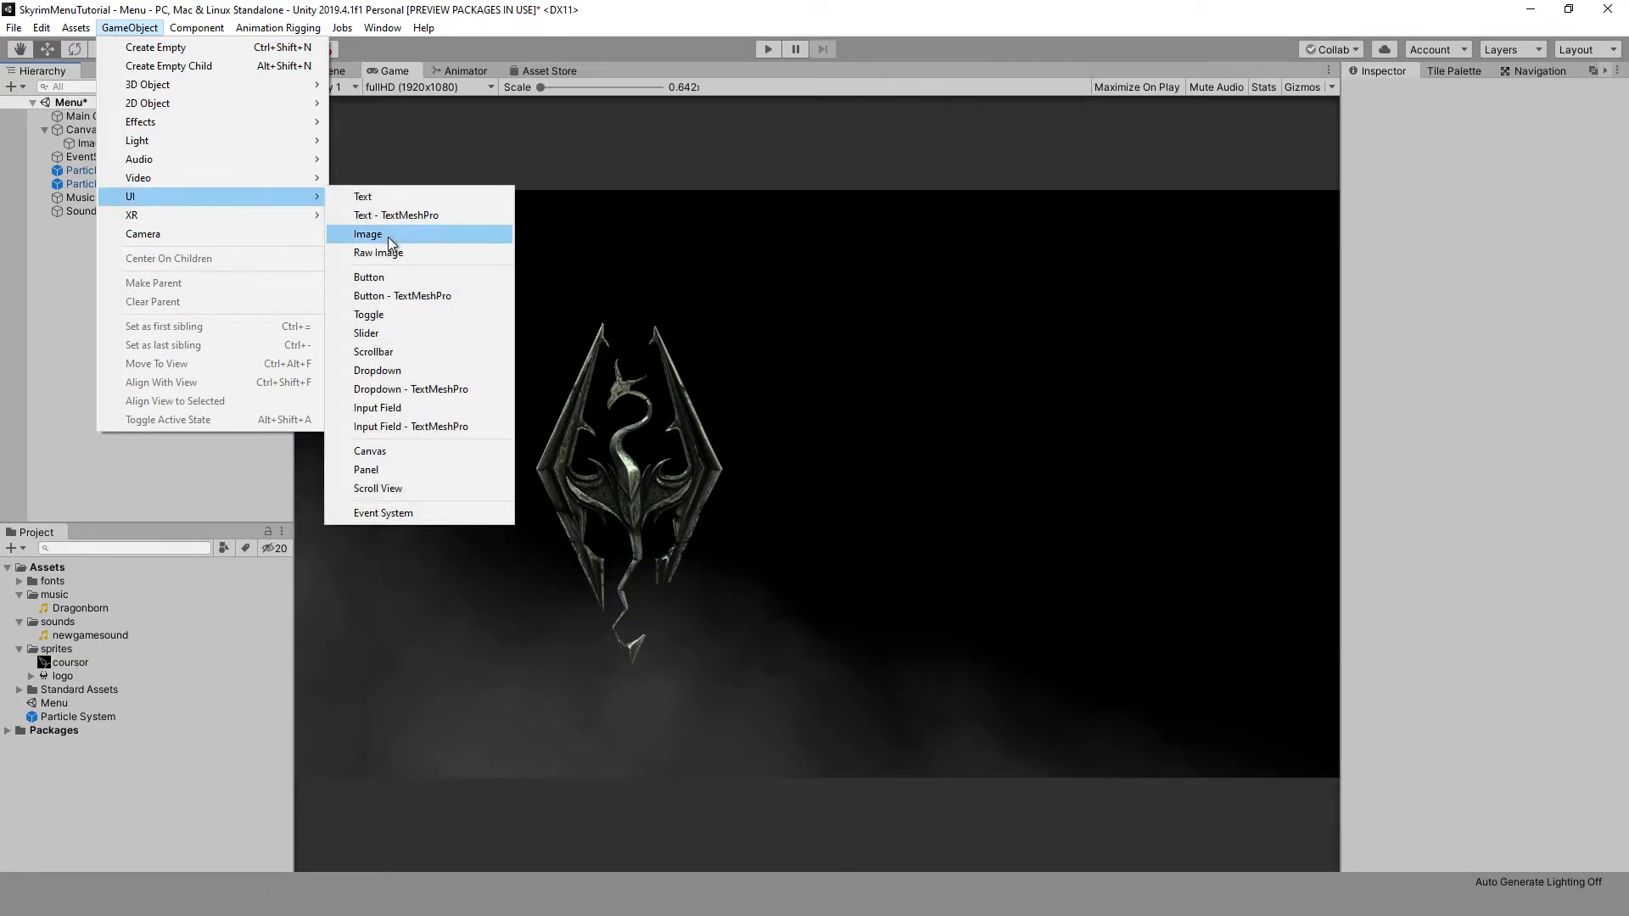
pyautogui.click(370, 450)
pyautogui.click(129, 28)
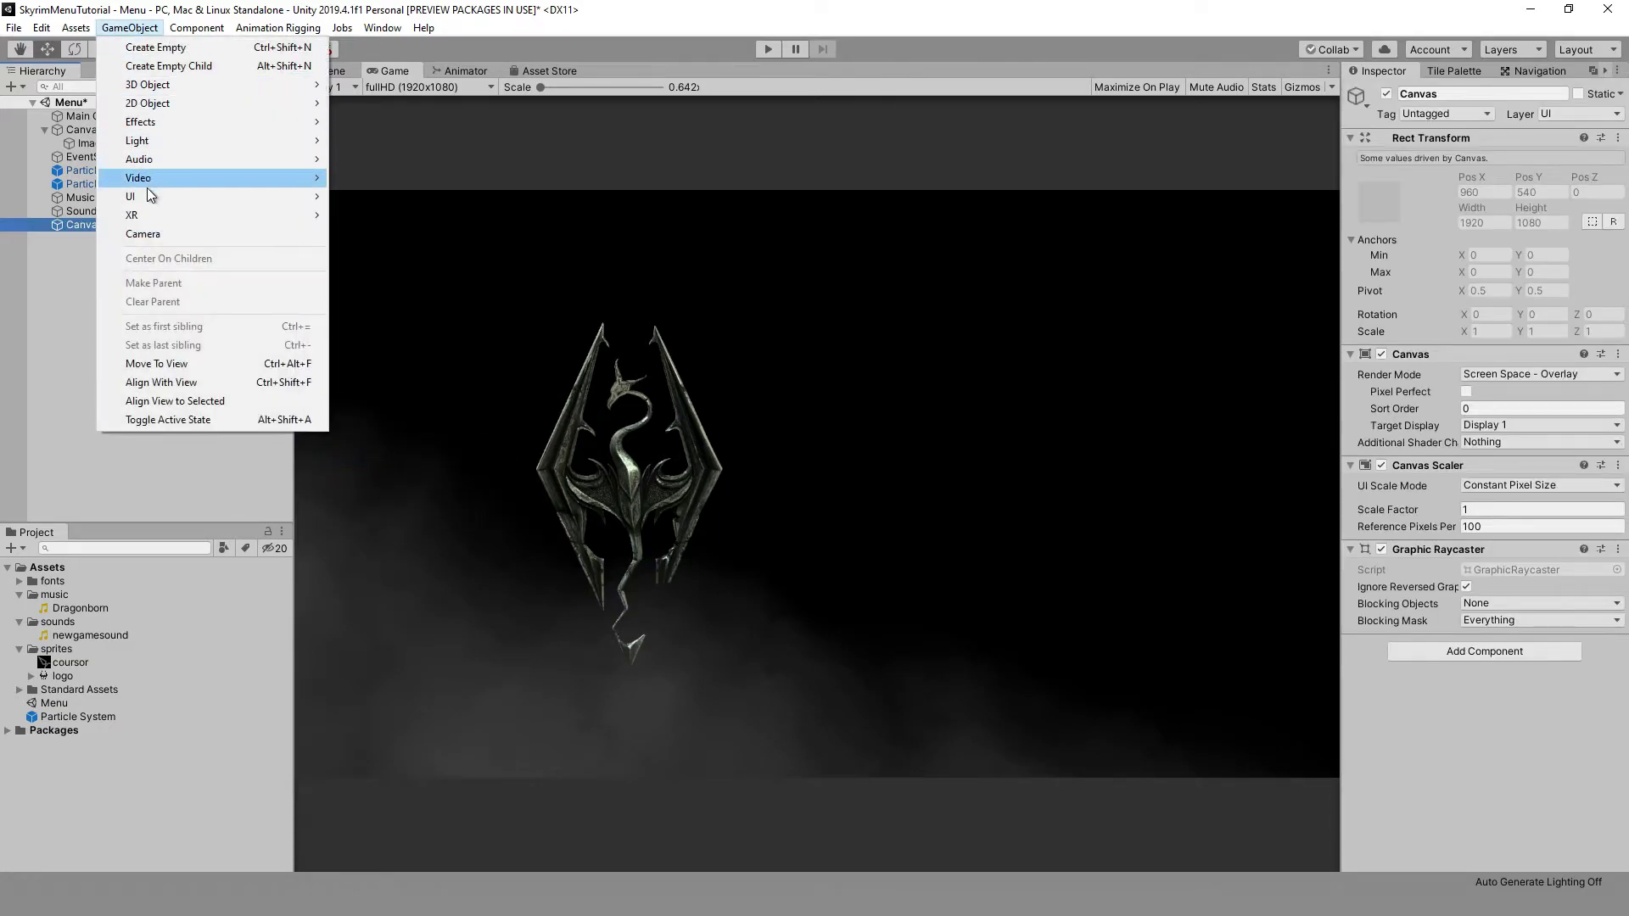
pyautogui.moveTo(145, 197)
pyautogui.click(377, 197)
# - Color the text gray, with font size 48 and the font asset from the fonts folder
pyautogui.click(1463, 654)
pyautogui.moveTo(1108, 523); pyautogui.dragTo(1089, 495)
pyautogui.click(1233, 346)
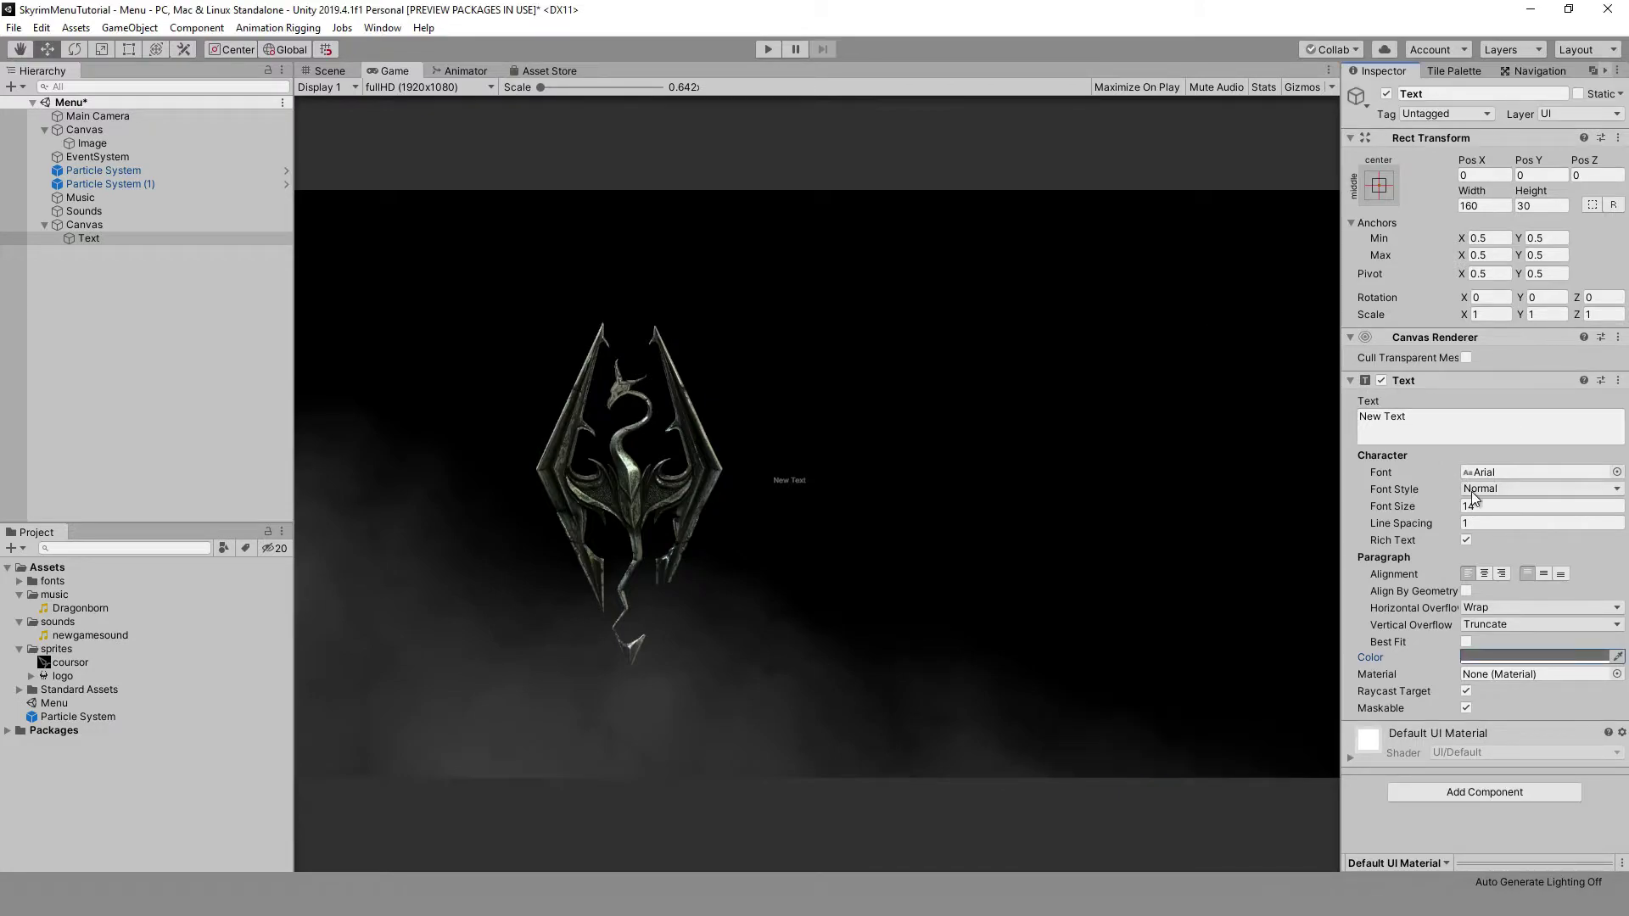
pyautogui.click(1510, 505)
pyautogui.write('48')
pyautogui.click(19, 581)
pyautogui.moveTo(61, 594); pyautogui.dragTo(1486, 472)
# - Set the text's height to 50 and X scale to 0.85, and align its wording right
pyautogui.moveTo(1523, 206); pyautogui.dragTo(1517, 205)
pyautogui.write('5')
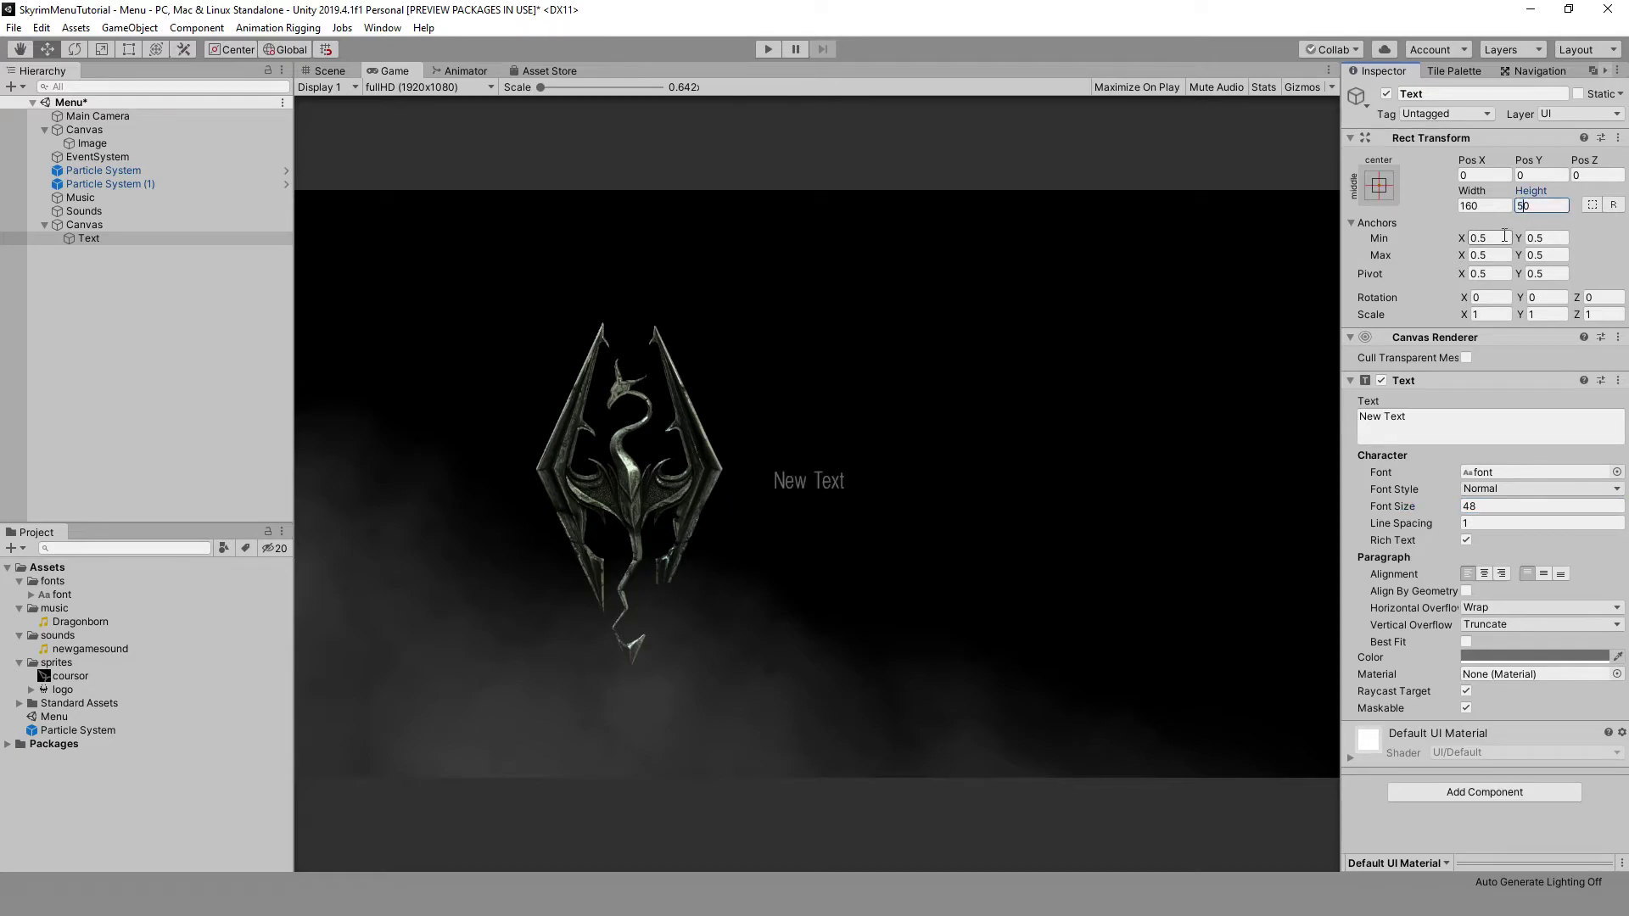
pyautogui.click(1477, 314)
pyautogui.write('0.85')
pyautogui.click(1502, 573)
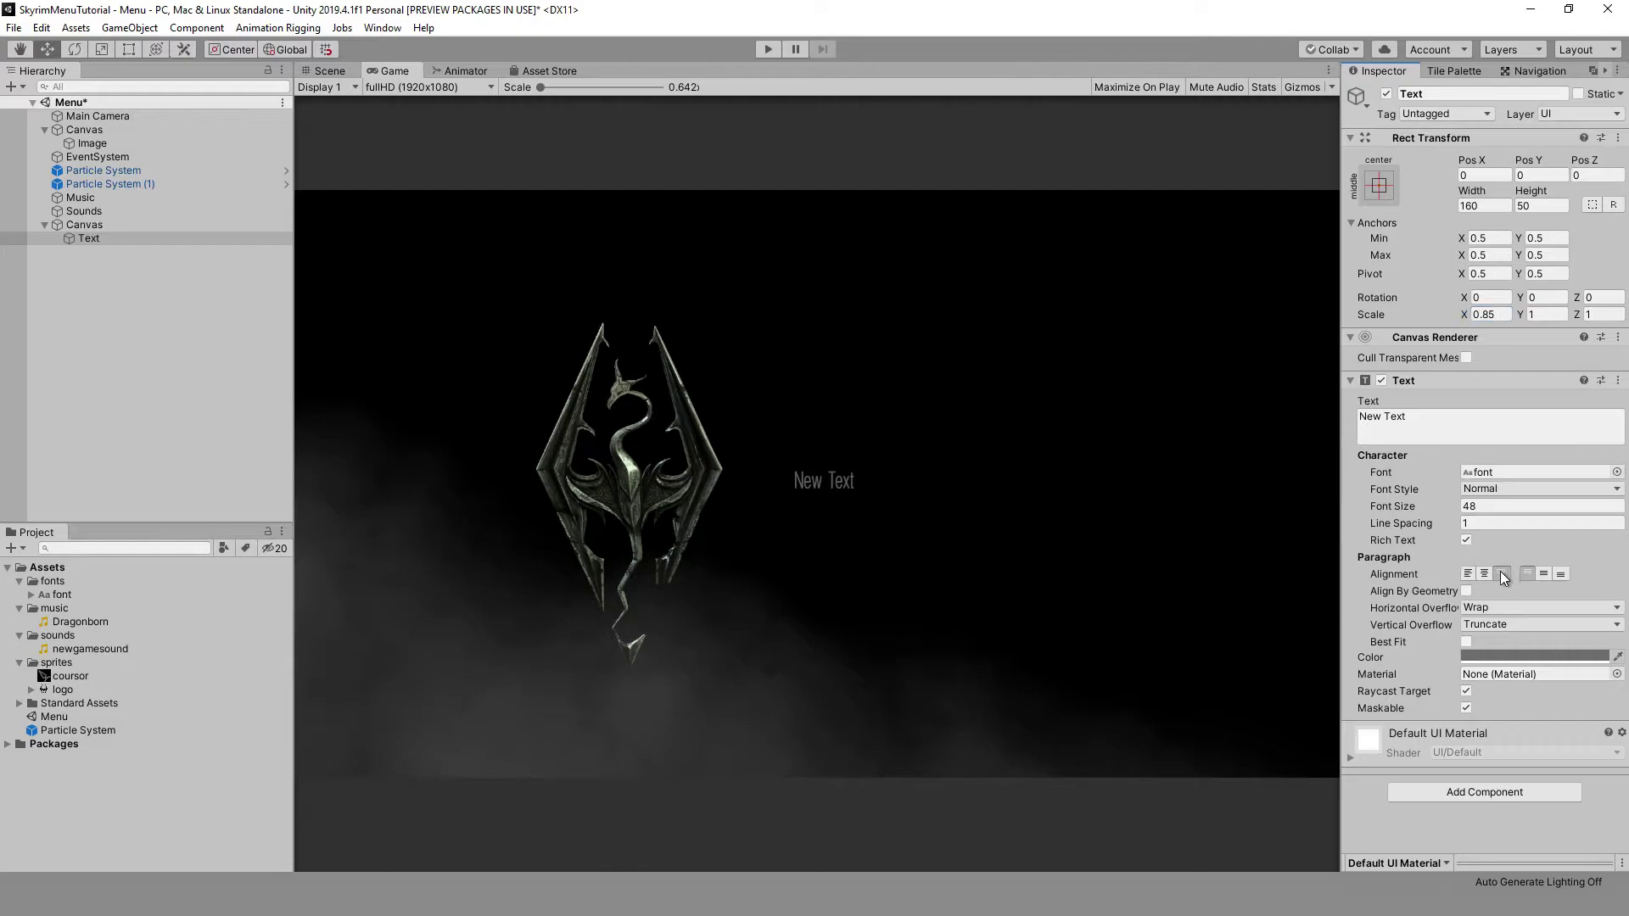
# - Anchor the text to the bottom-right corner of its canvas, moving the pivot there too
pyautogui.moveTo(1472, 161); pyautogui.dragTo(1600, 193)
pyautogui.hotkey('ctrl', 'z')
pyautogui.click(1386, 186)
pyautogui.keyDown('shift'); pyautogui.click(1512, 390); pyautogui.keyUp('shift')
# - Position the text at X -100, Y 300, and set its object name and wording to NEW
pyautogui.click(1481, 176)
pyautogui.write('0')
pyautogui.click(1529, 175)
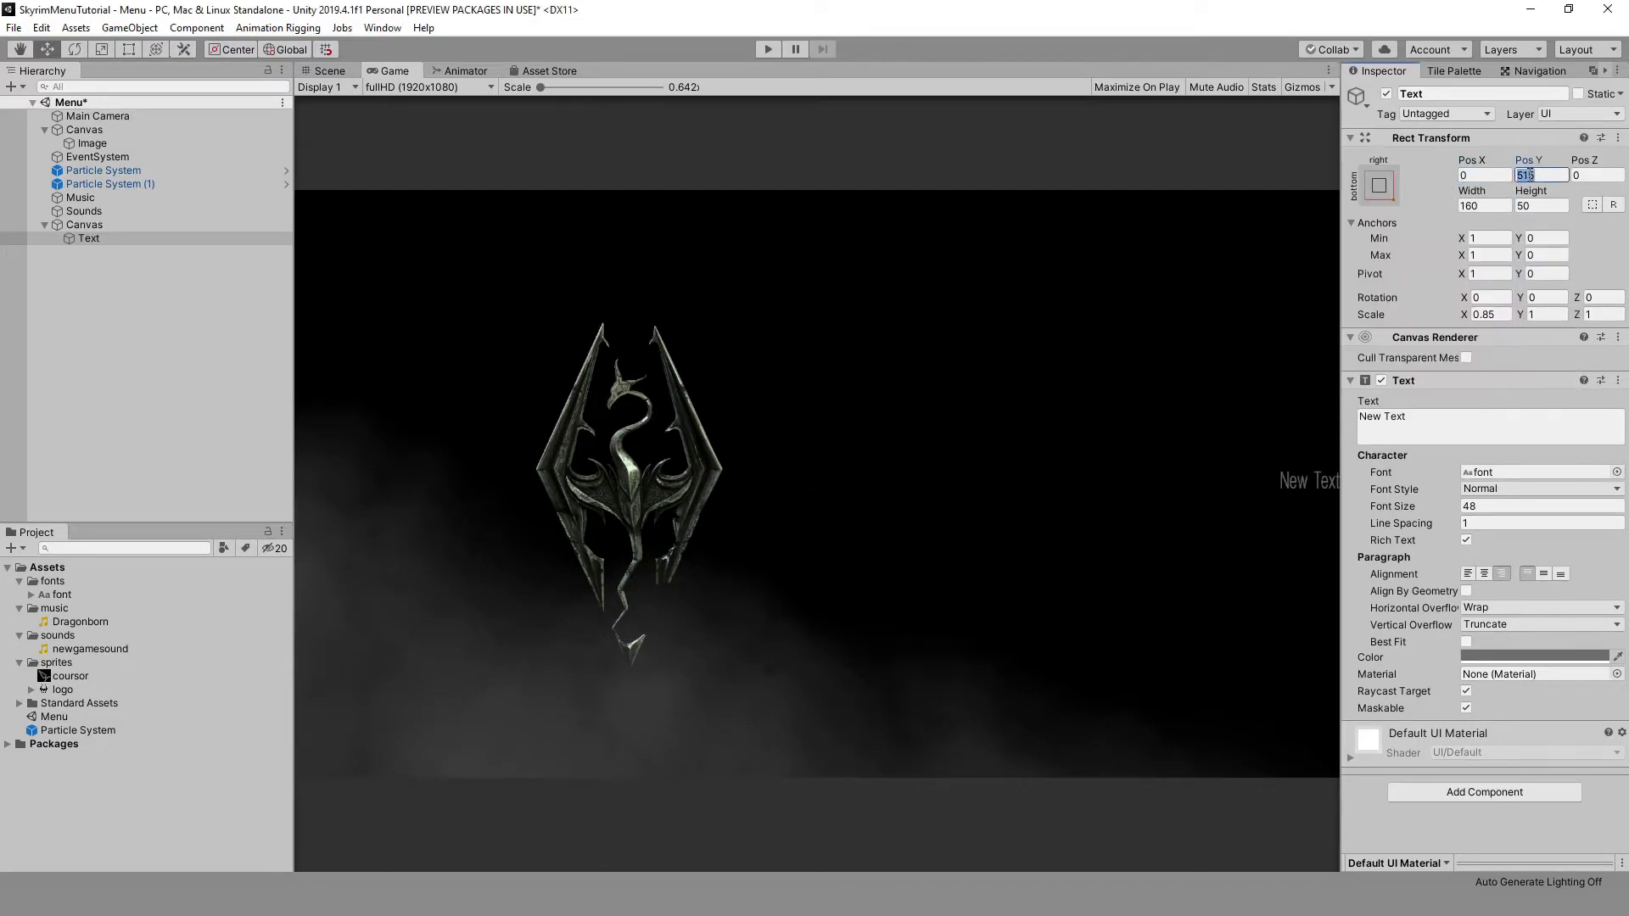
pyautogui.write('300')
pyautogui.click(1483, 175)
pyautogui.write('-100')
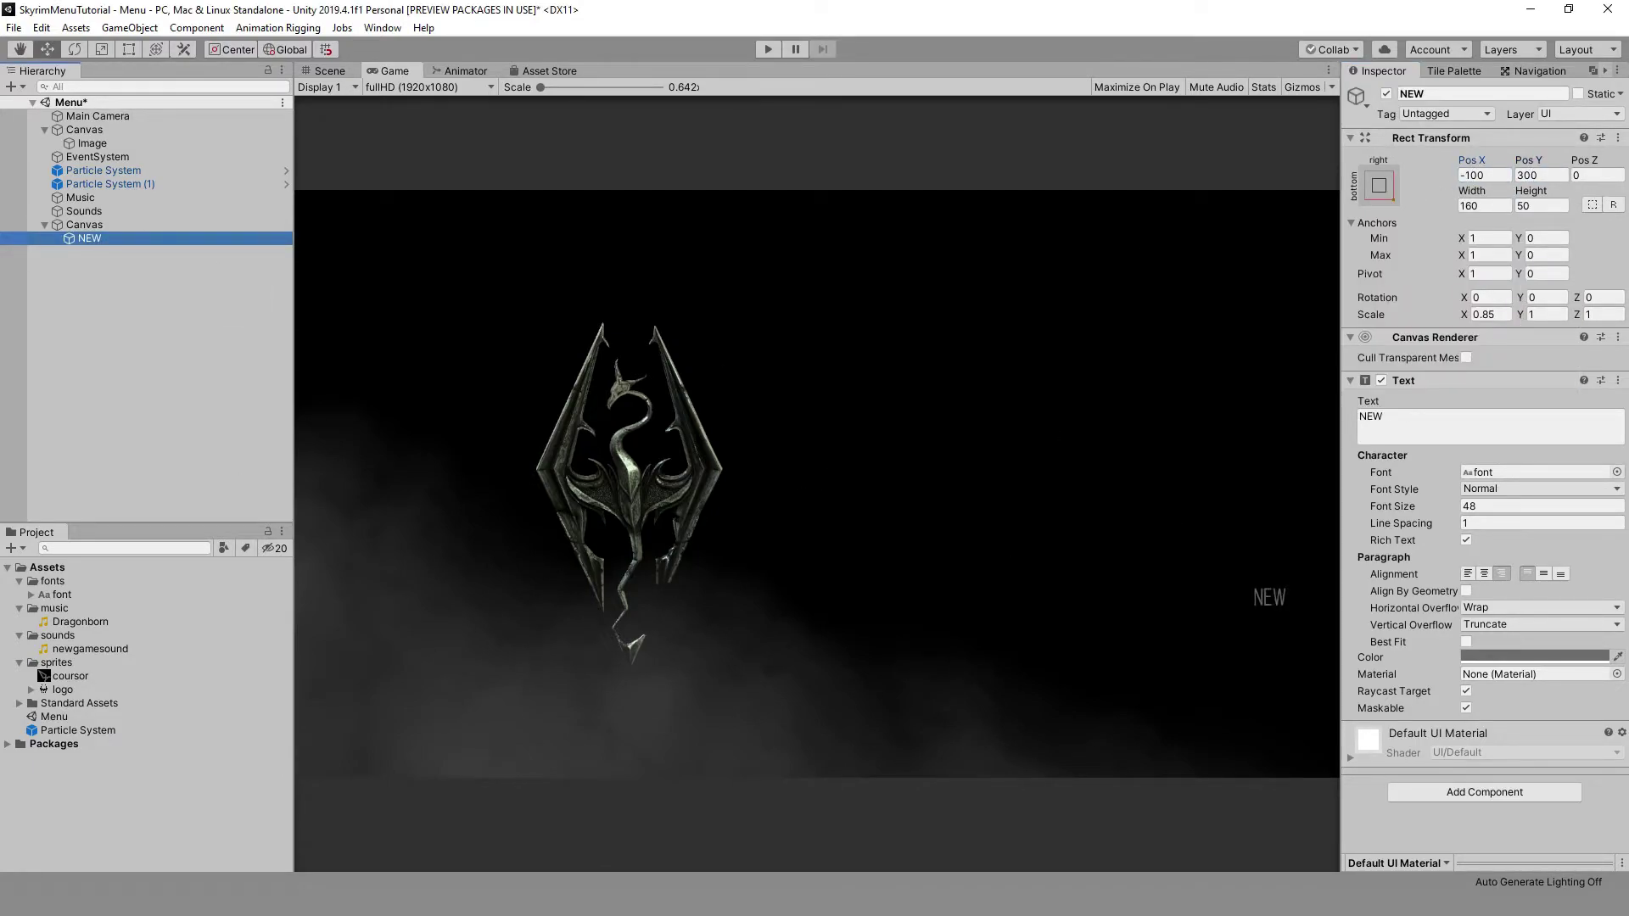
# - Assign Font Material as the NEW text's material
pyautogui.click(1617, 674)
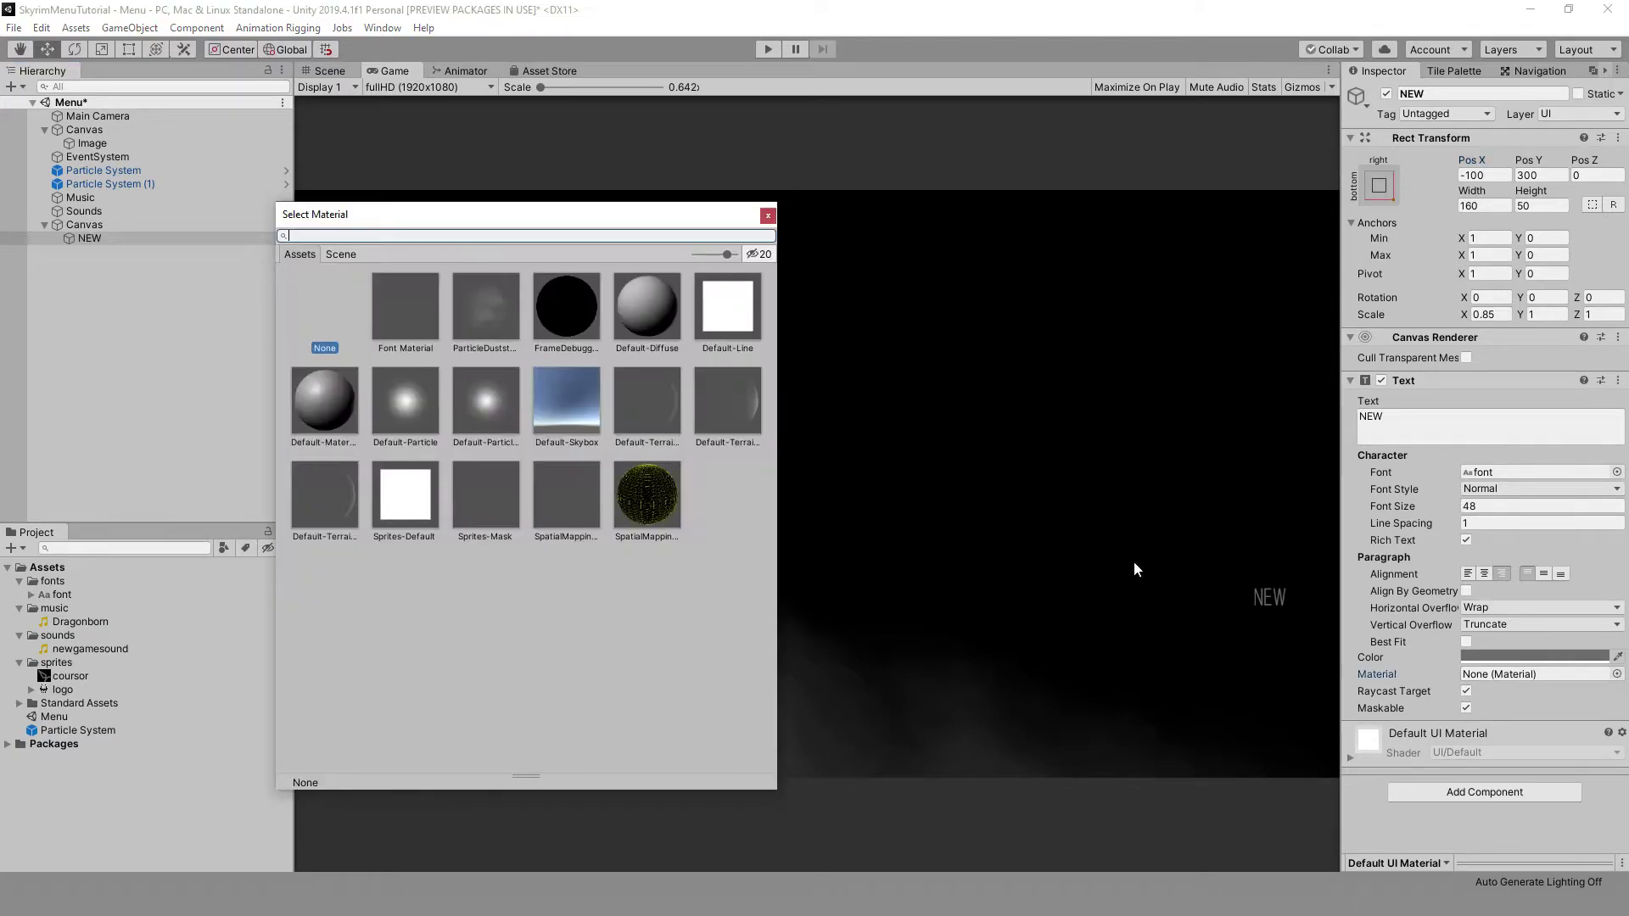
pyautogui.doubleClick(405, 313)
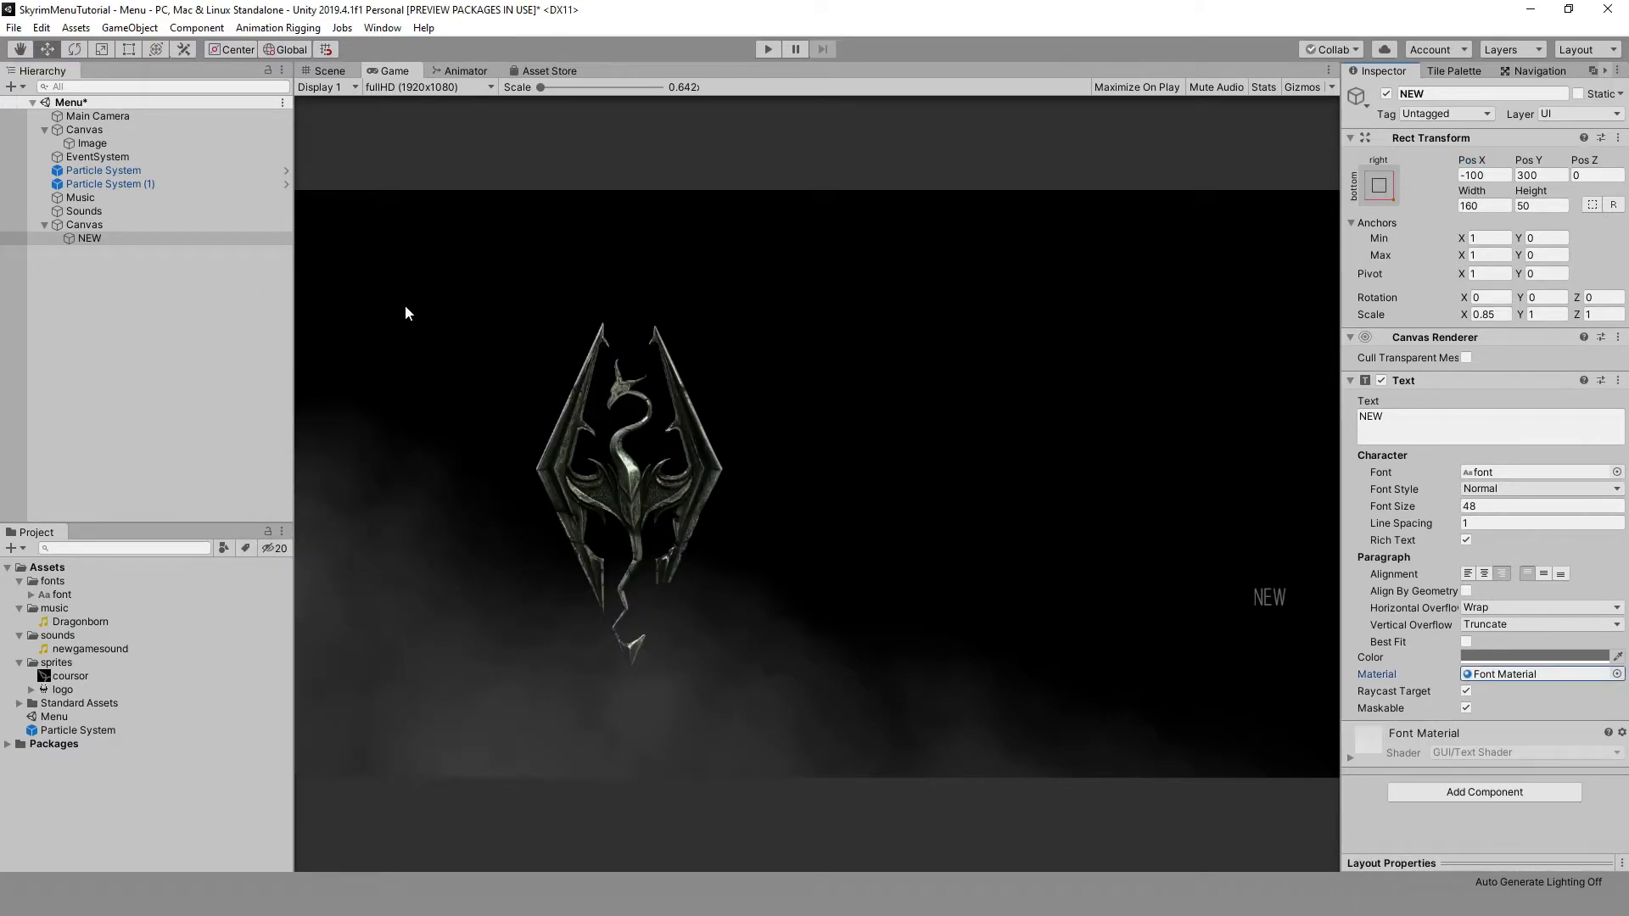
# - Duplicate the NEW text and change the copy's object name and wording to LOAD
pyautogui.click(234, 241)
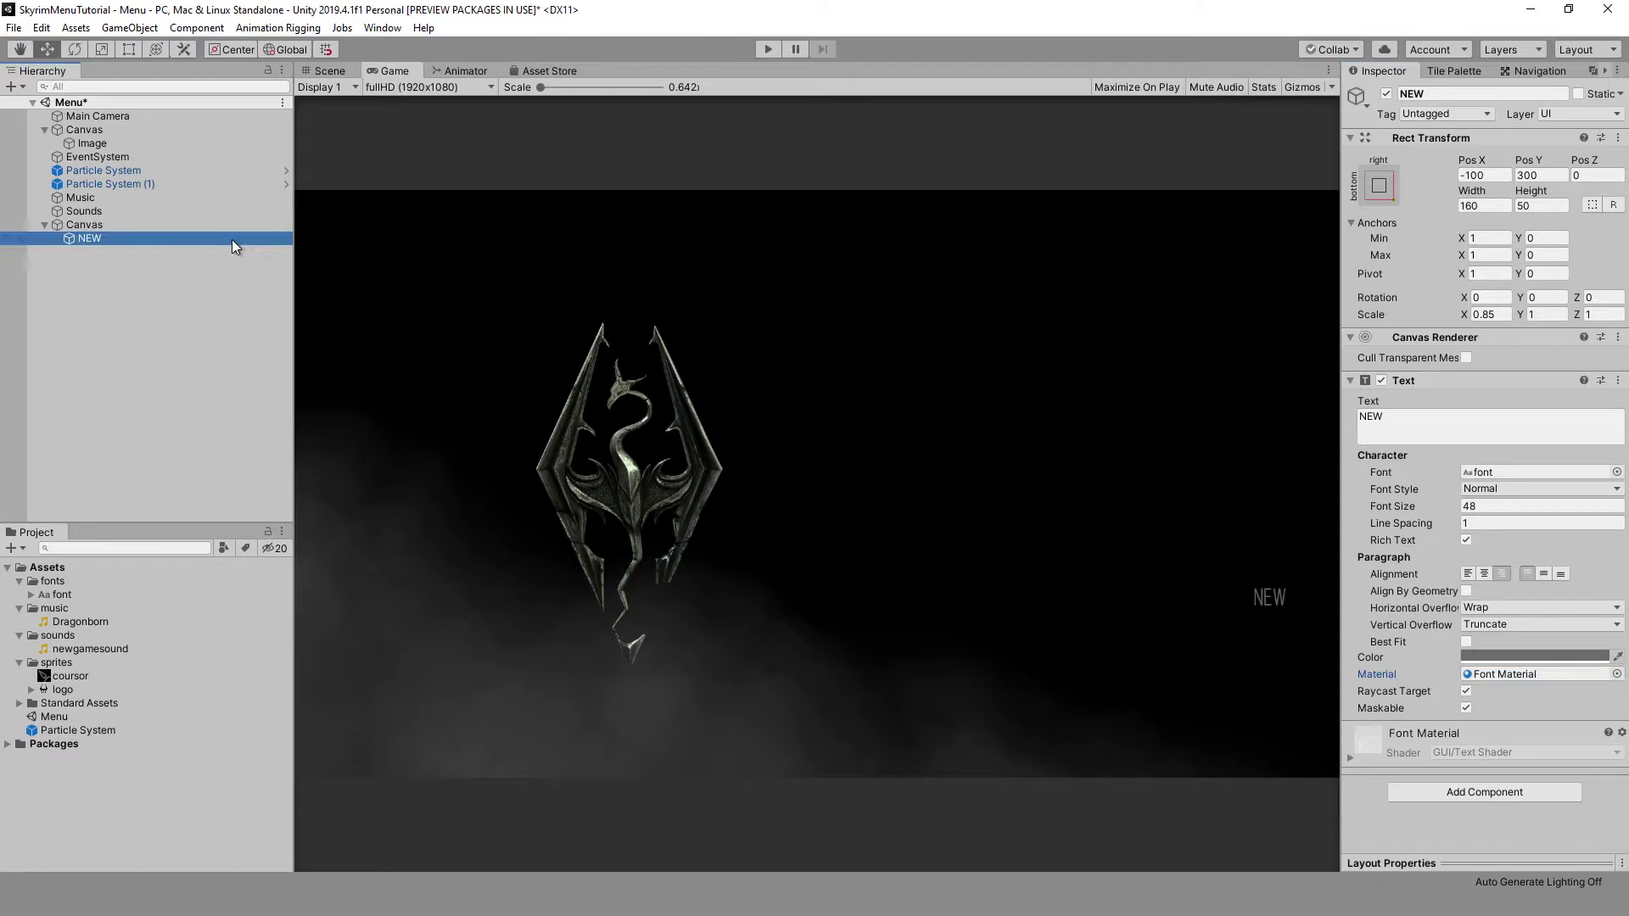
pyautogui.hotkey('ctrl', 'd')
pyautogui.click(222, 252)
pyautogui.write('LOAD')
pyautogui.click(1400, 417)
pyautogui.write('LOAD')
# - Lower the LOAD text to Y 242.4 and set its font size to 40
pyautogui.moveTo(1529, 161); pyautogui.dragTo(1409, 275)
pyautogui.click(1483, 505)
pyautogui.write('40')
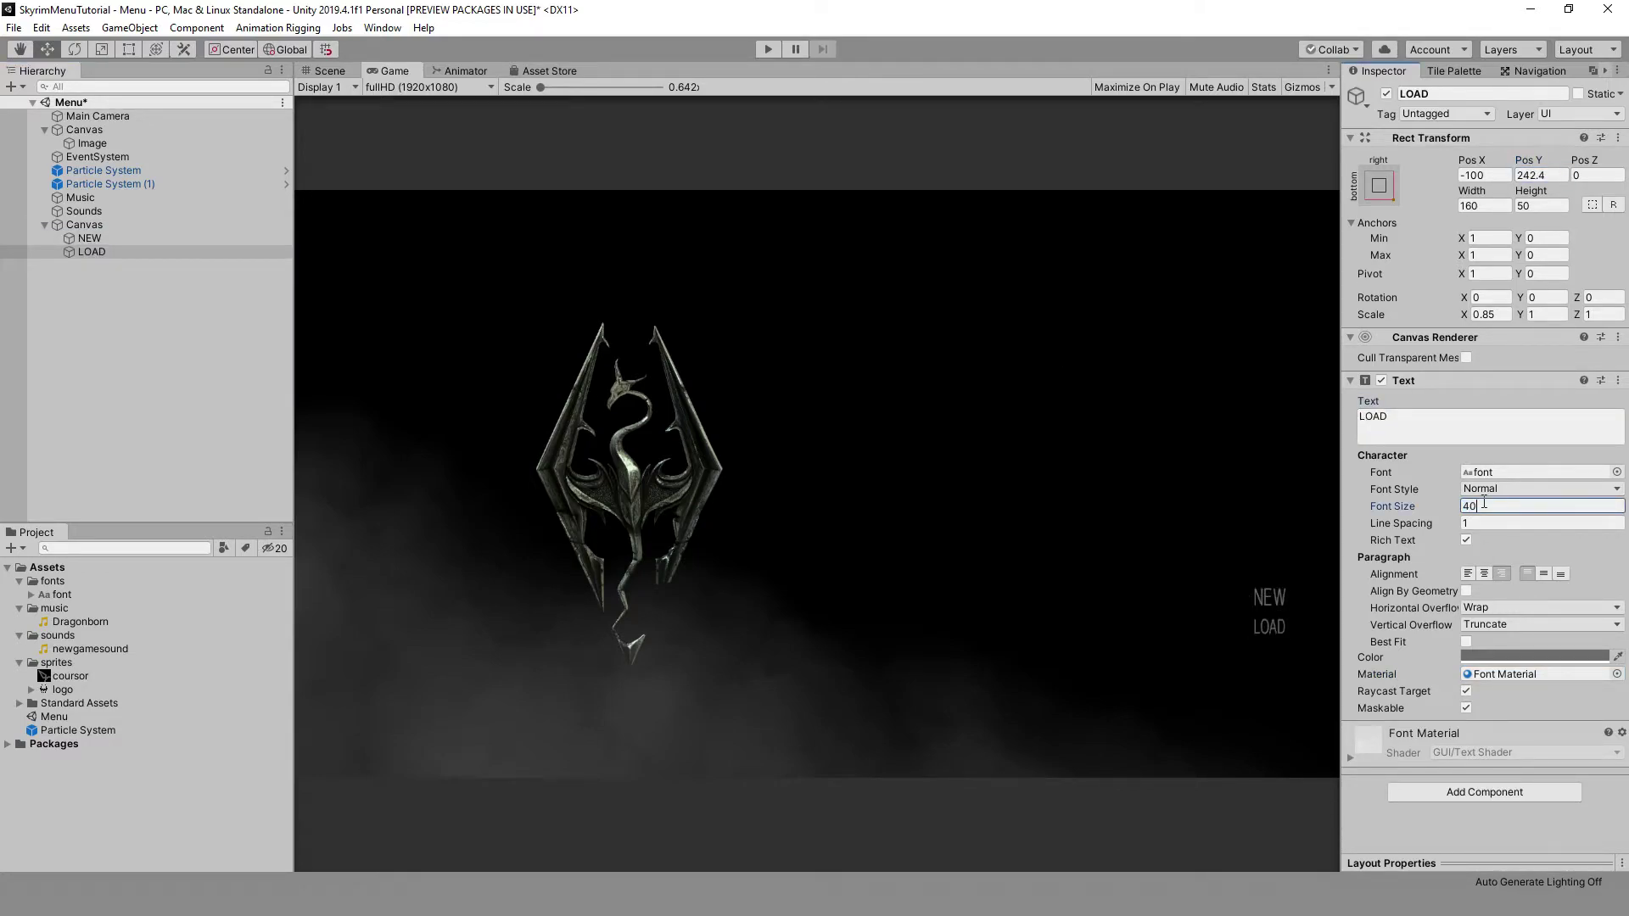
pyautogui.press('Return')
# - Duplicate the LOAD text and change the copy's wording to CREDITS
pyautogui.click(181, 253)
pyautogui.hotkey('ctrl', 'd')
pyautogui.click(1392, 431)
pyautogui.write('CREDITS')
# - Lower the CREDITS text to Y 189.2 with font size 32, and rename its object CREDITS
pyautogui.moveTo(1530, 161); pyautogui.dragTo(1433, 195)
pyautogui.click(1495, 509)
pyautogui.write('32')
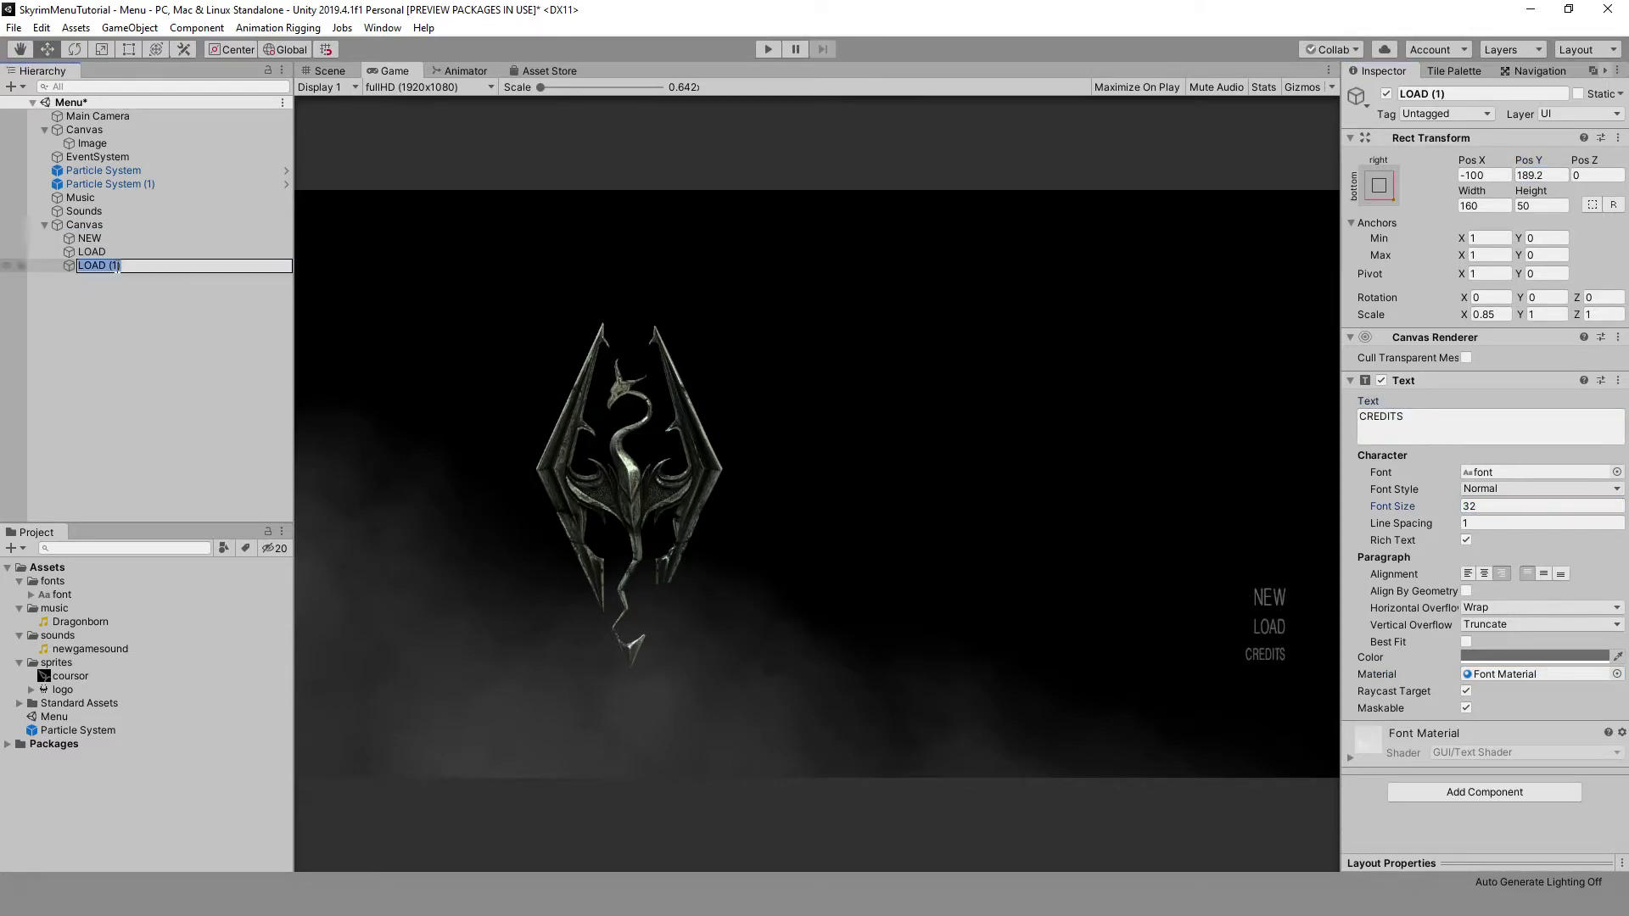
pyautogui.write('CREDITS')
# - Duplicate CREDITS as a text named and worded QUIT, at Y 142.4 with font size 28
pyautogui.hotkey('ctrl', 'd')
pyautogui.write('QUIT')
pyautogui.click(1374, 420)
pyautogui.write('QUIT')
pyautogui.click(1480, 507)
pyautogui.write('28')
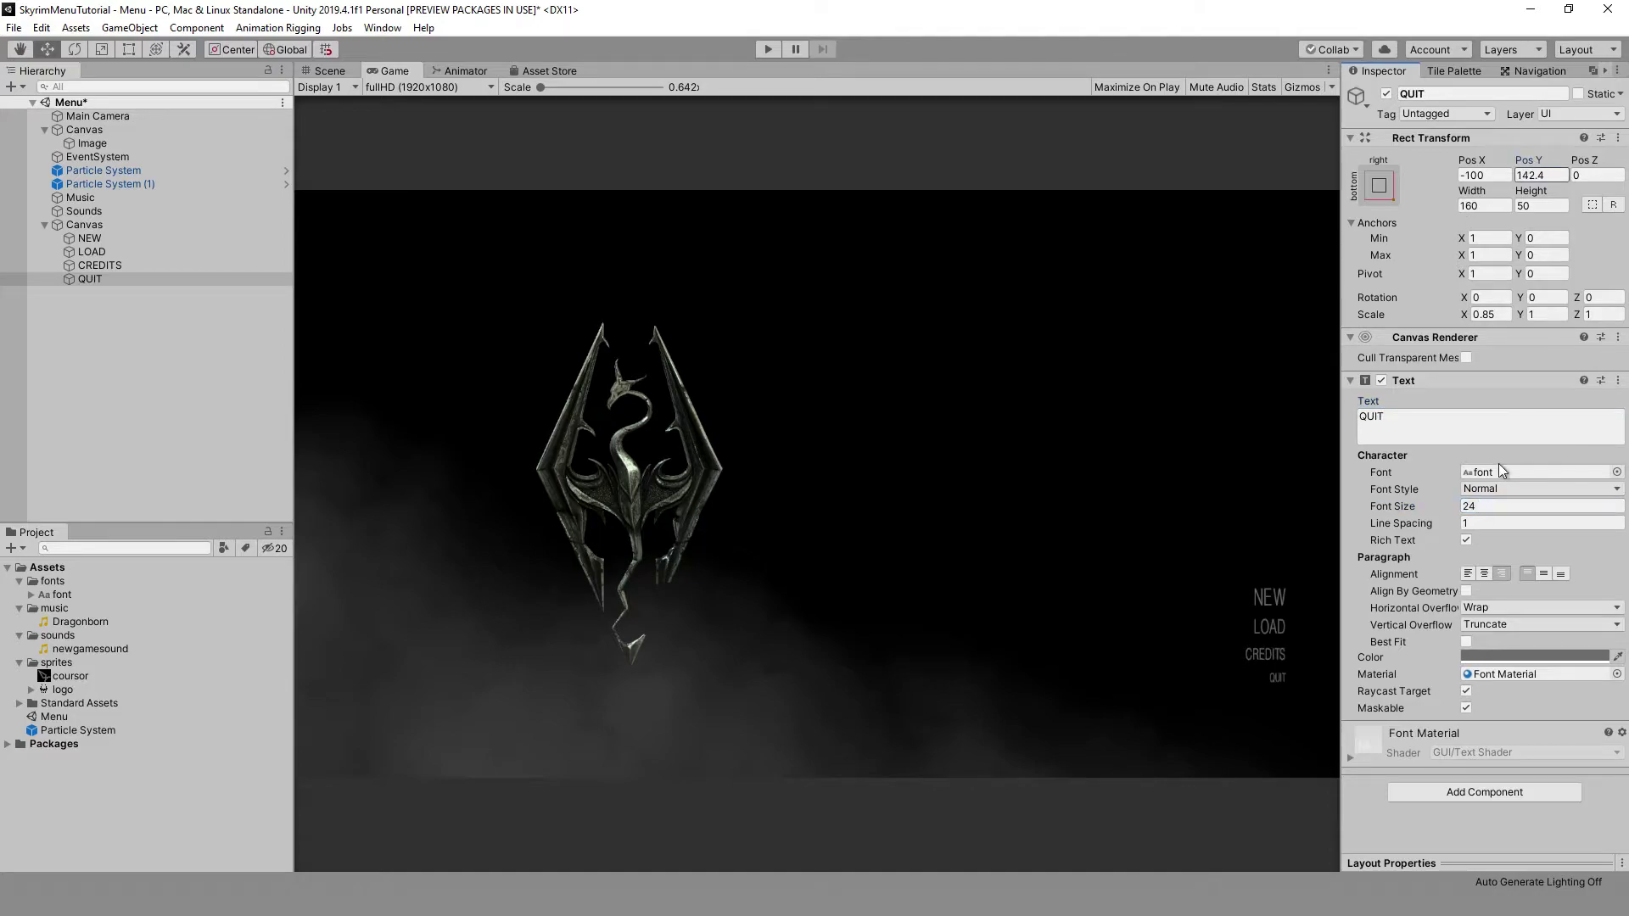
pyautogui.moveTo(1527, 160); pyautogui.dragTo(1518, 254)
# - Create a C# script named ButtonController in the Assets folder
pyautogui.click(19, 549)
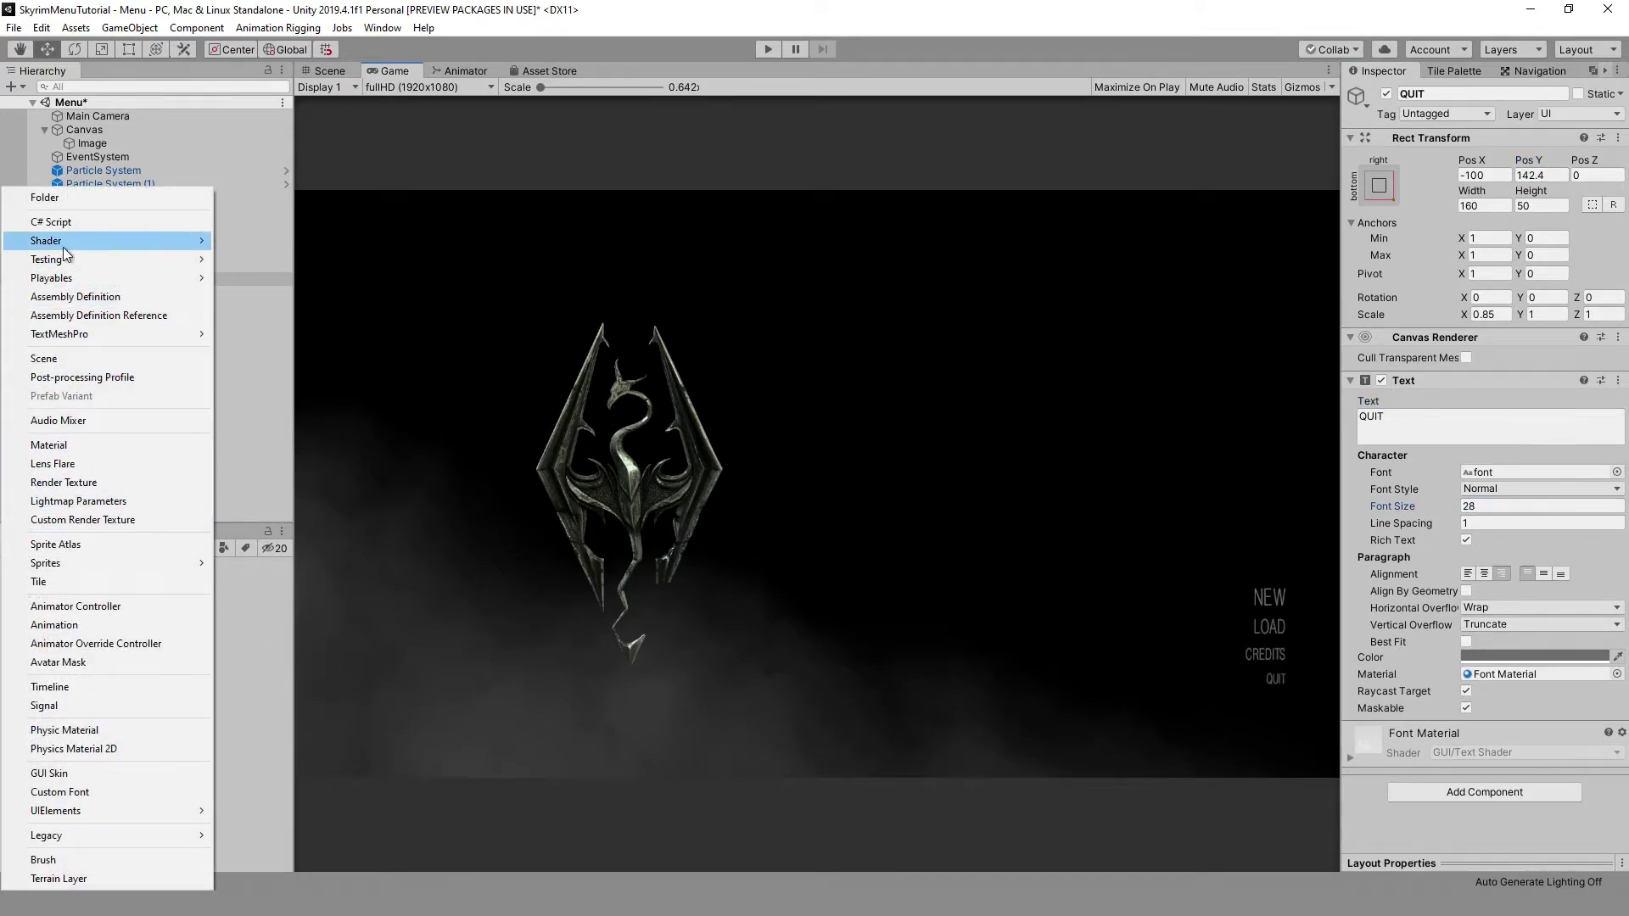
pyautogui.click(59, 223)
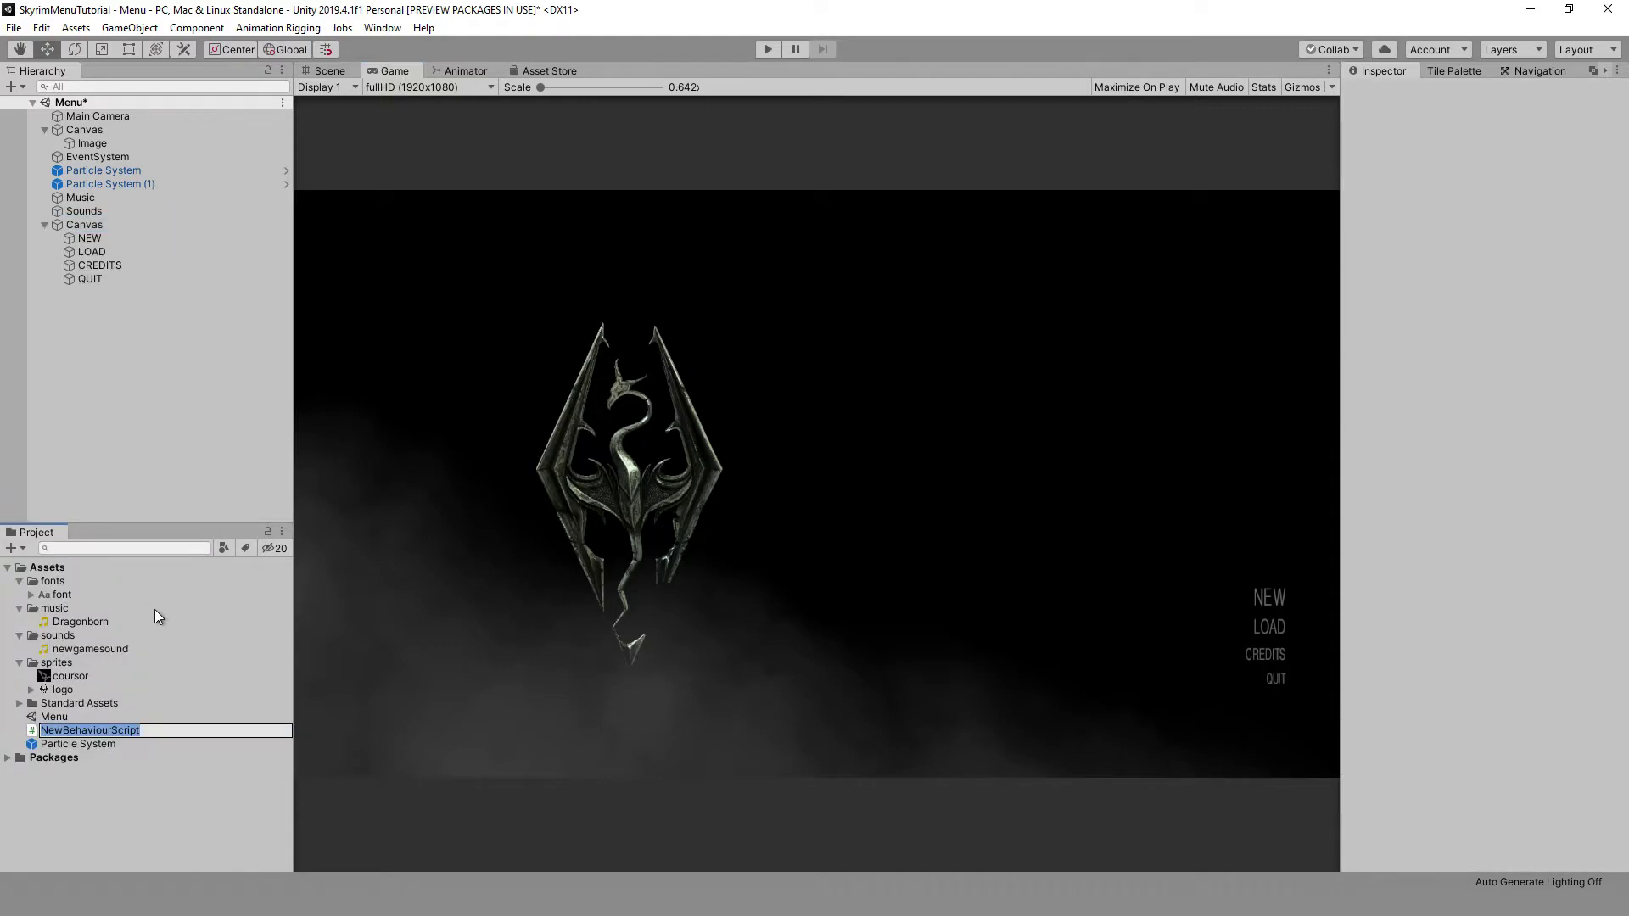
pyautogui.write('ButtonController')
pyautogui.press('Return')
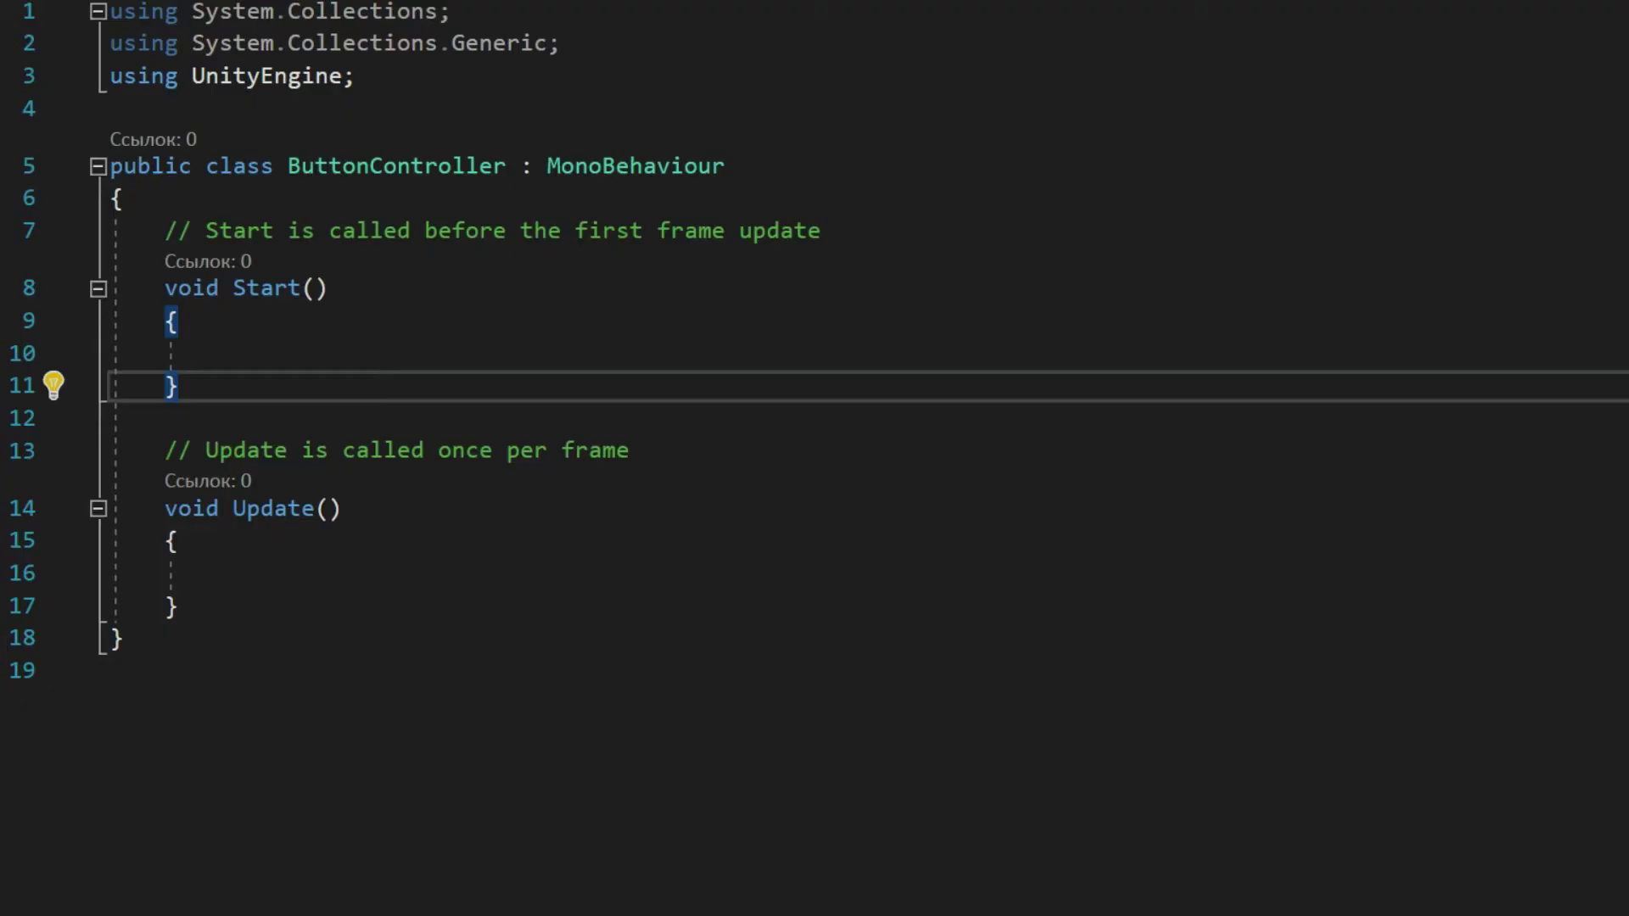
# - In the code editor, add using directives for UnityEngine.EventSystems and UnityEngine.UI to ButtonController
pyautogui.write('using UnityEngine.EventSystems;')
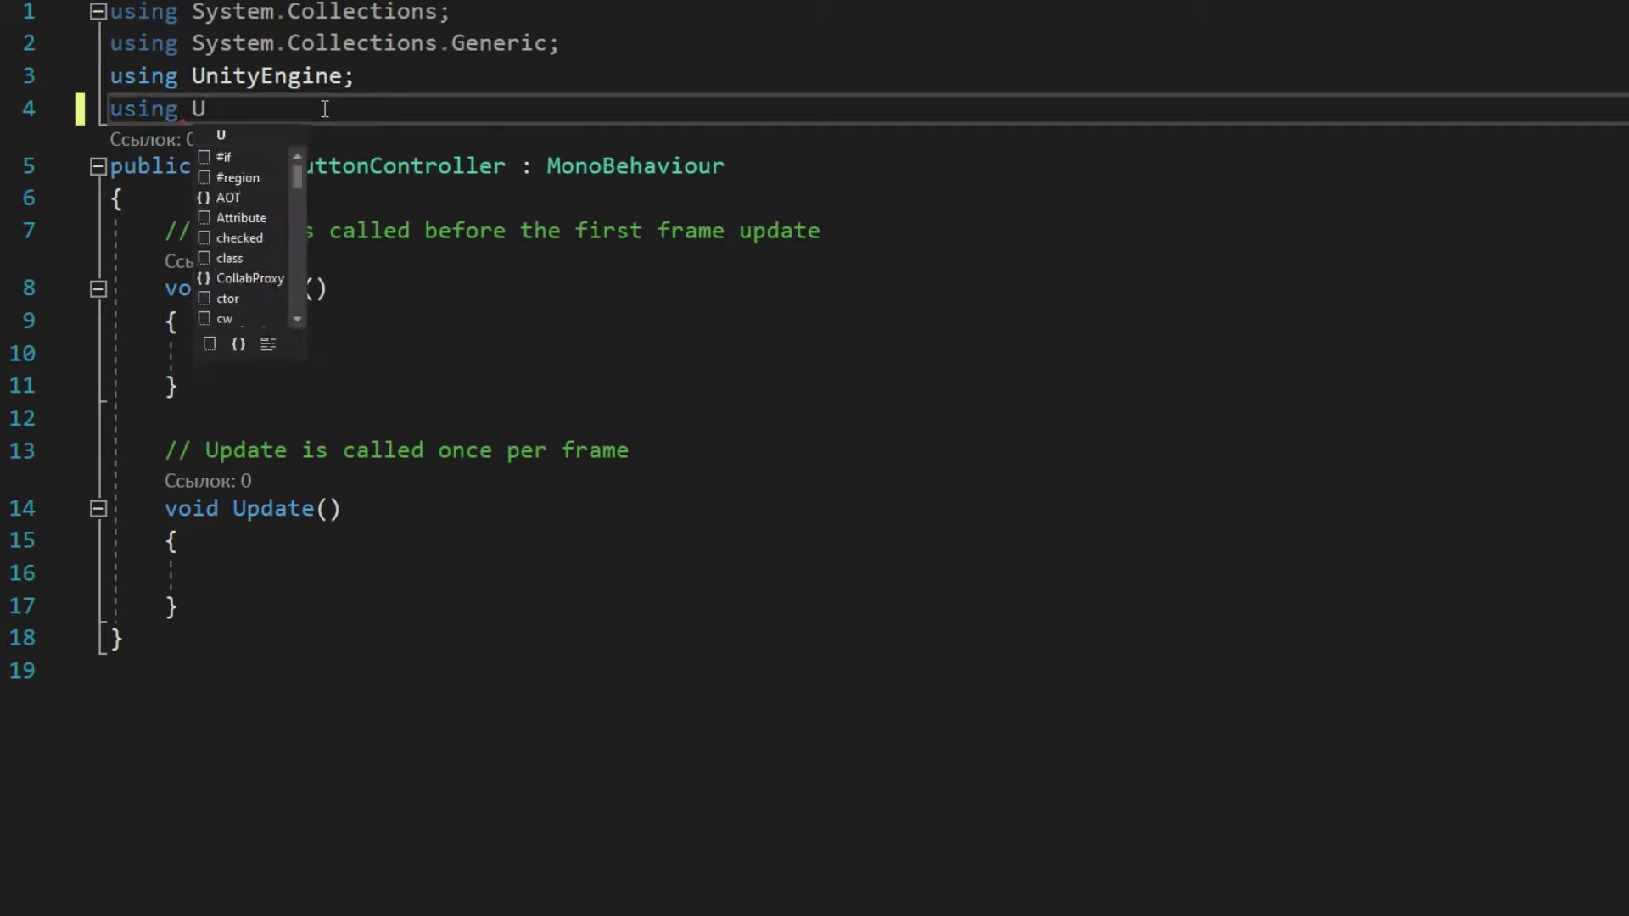
pyautogui.press('Return')
pyautogui.write('using UnityEngine.UI;')
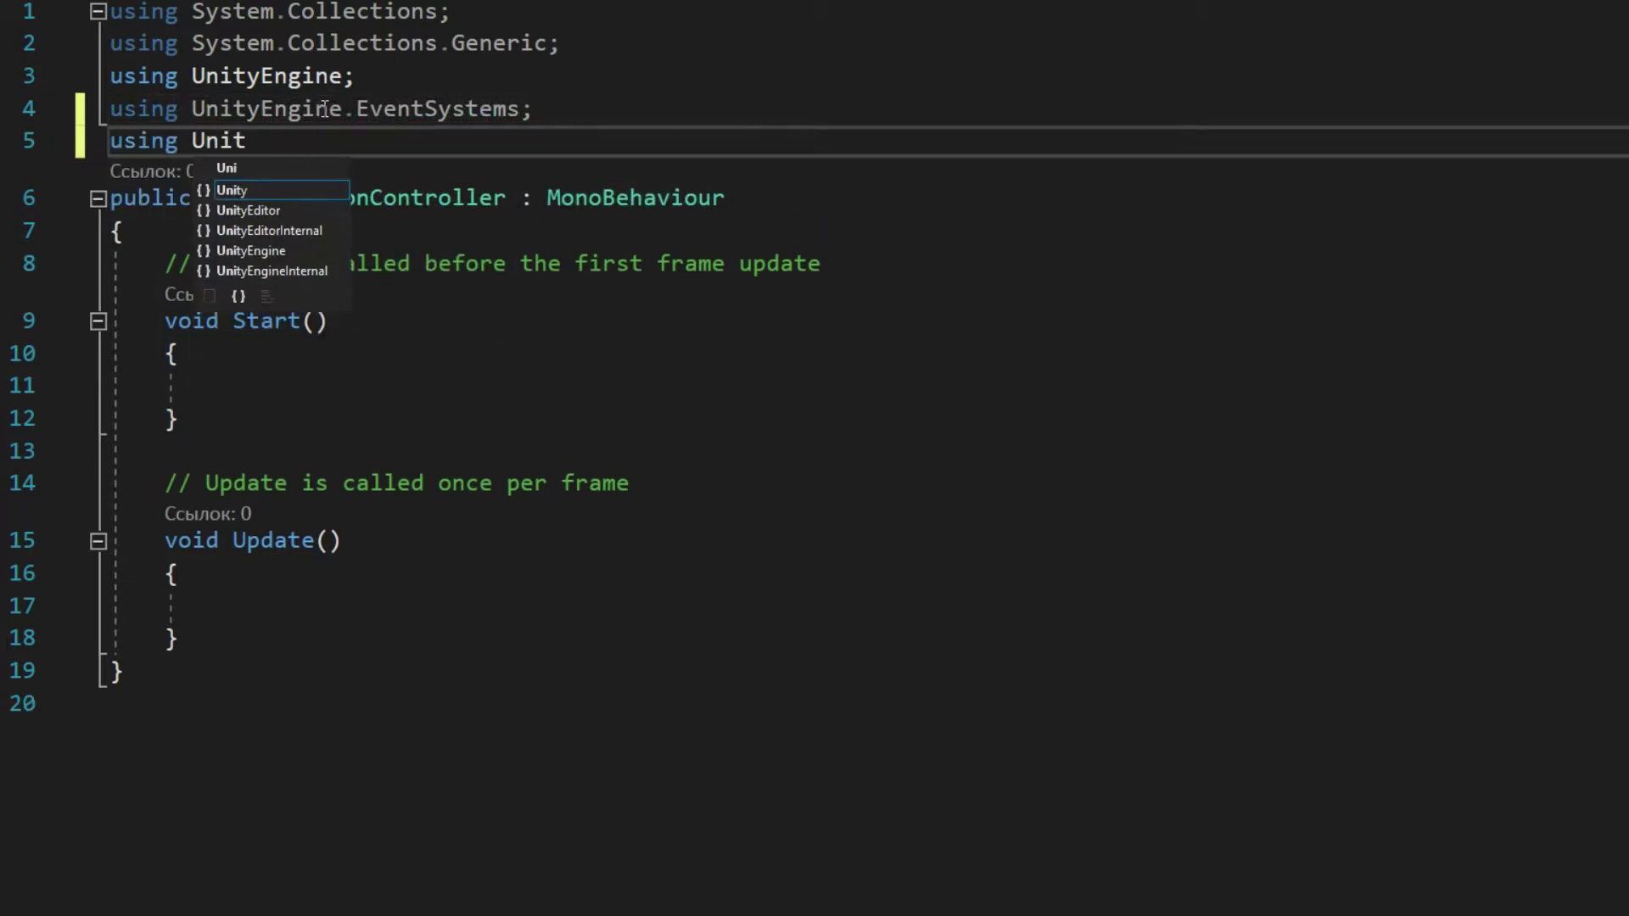
pyautogui.press('Return')
# - Add the interfaces IPointerEnterHandler, IPointerExitHandler and IPointerClickHandler to the ButtonController class declaration
pyautogui.click(740, 233)
pyautogui.write(', IPoin')
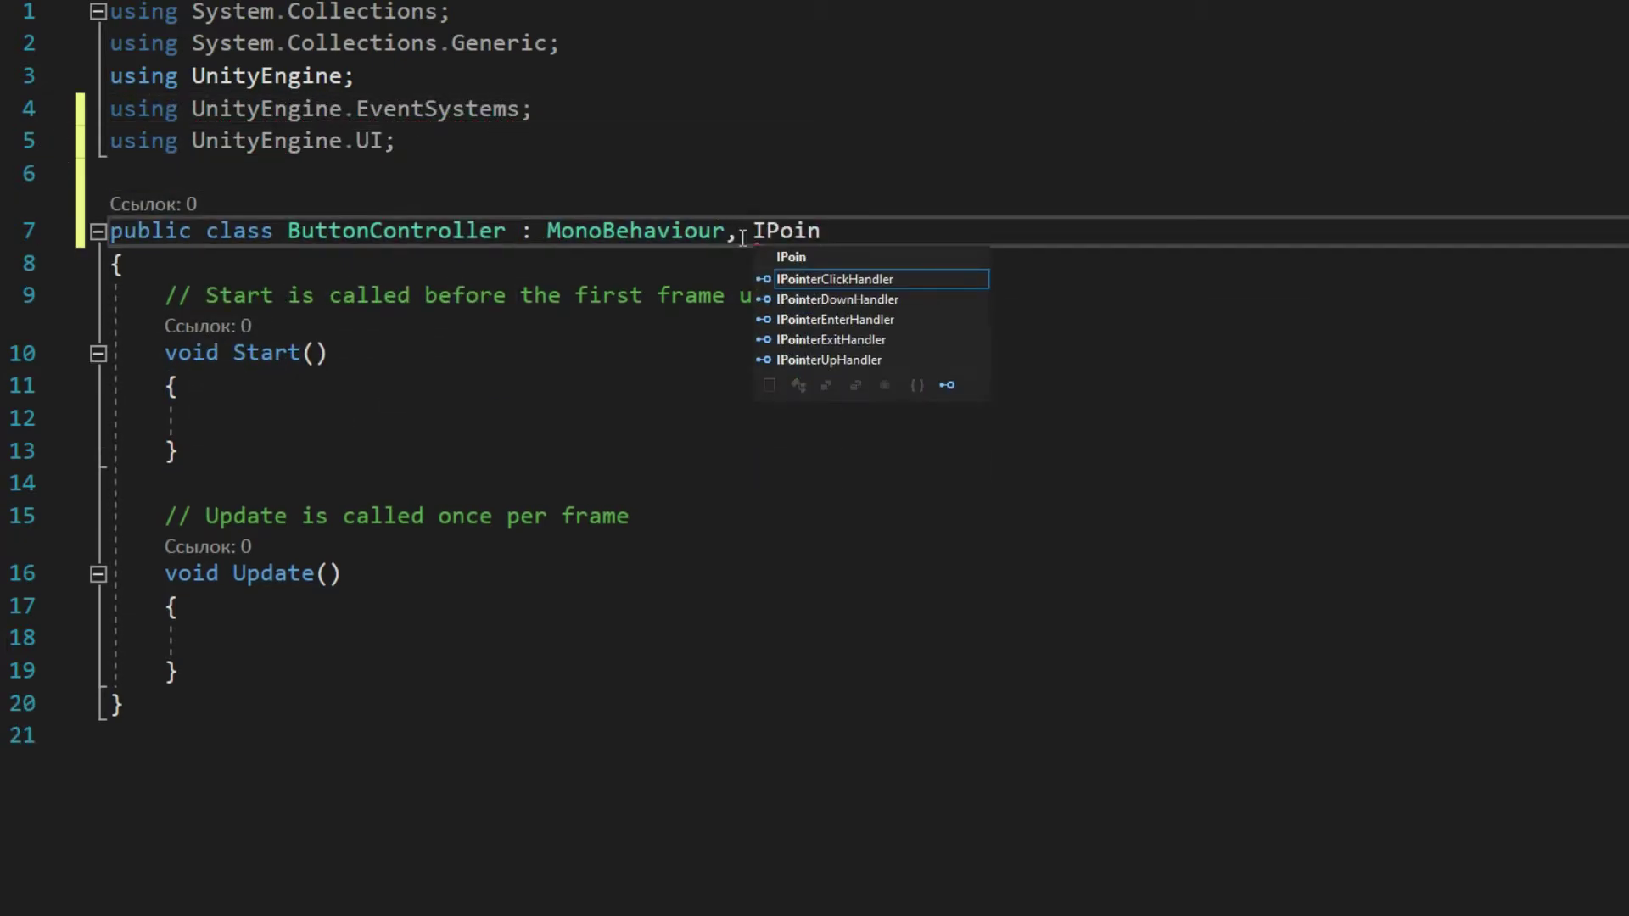
pyautogui.write('terEnterHandler, IPointerExitHandler, IPointerClickHandler')
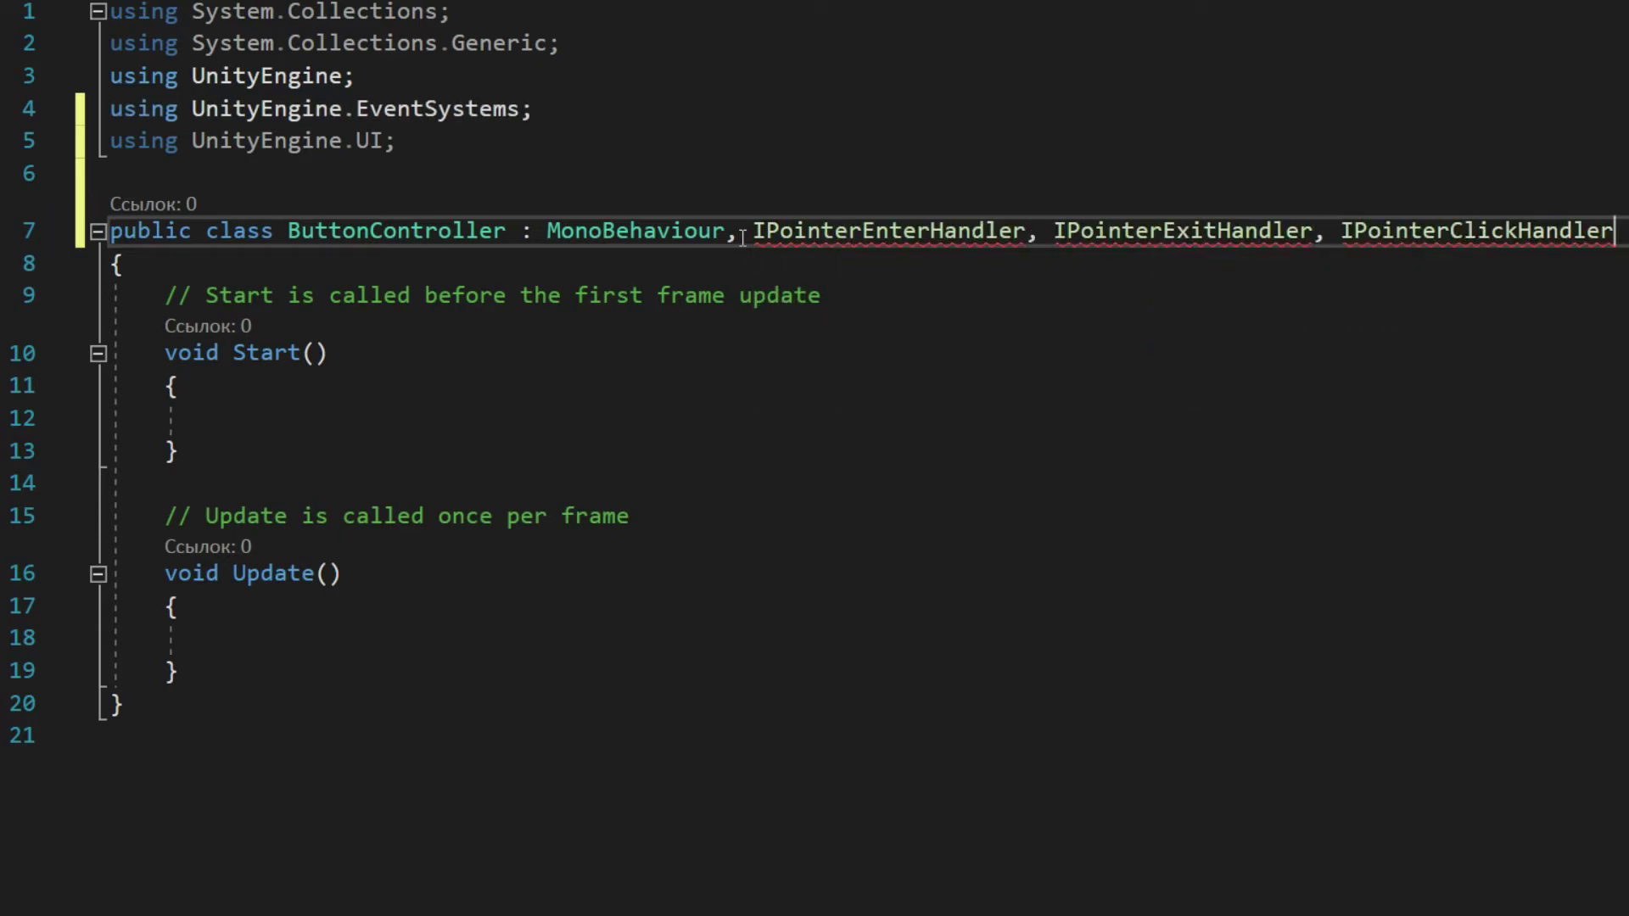
pyautogui.click(796, 369)
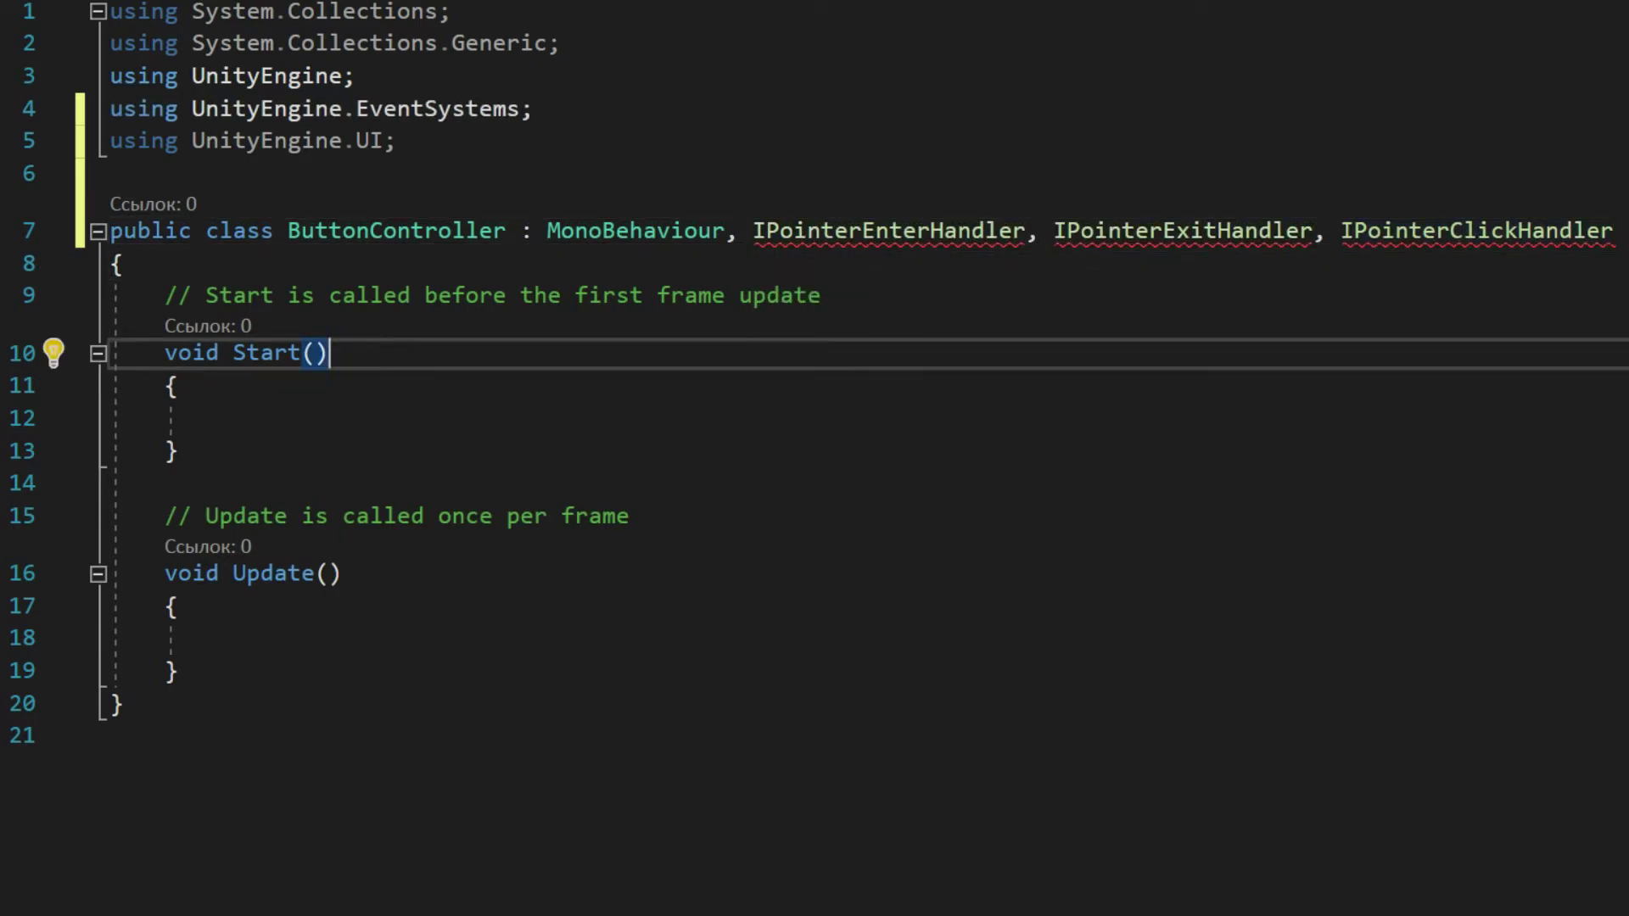
# - Add an empty public void OnPointerEnter(PointerEventData eventData) method below Update
pyautogui.click(400, 668)
pyautogui.press('Return')
pyautogui.press('Return')
pyautogui.write('public void OnPointer')
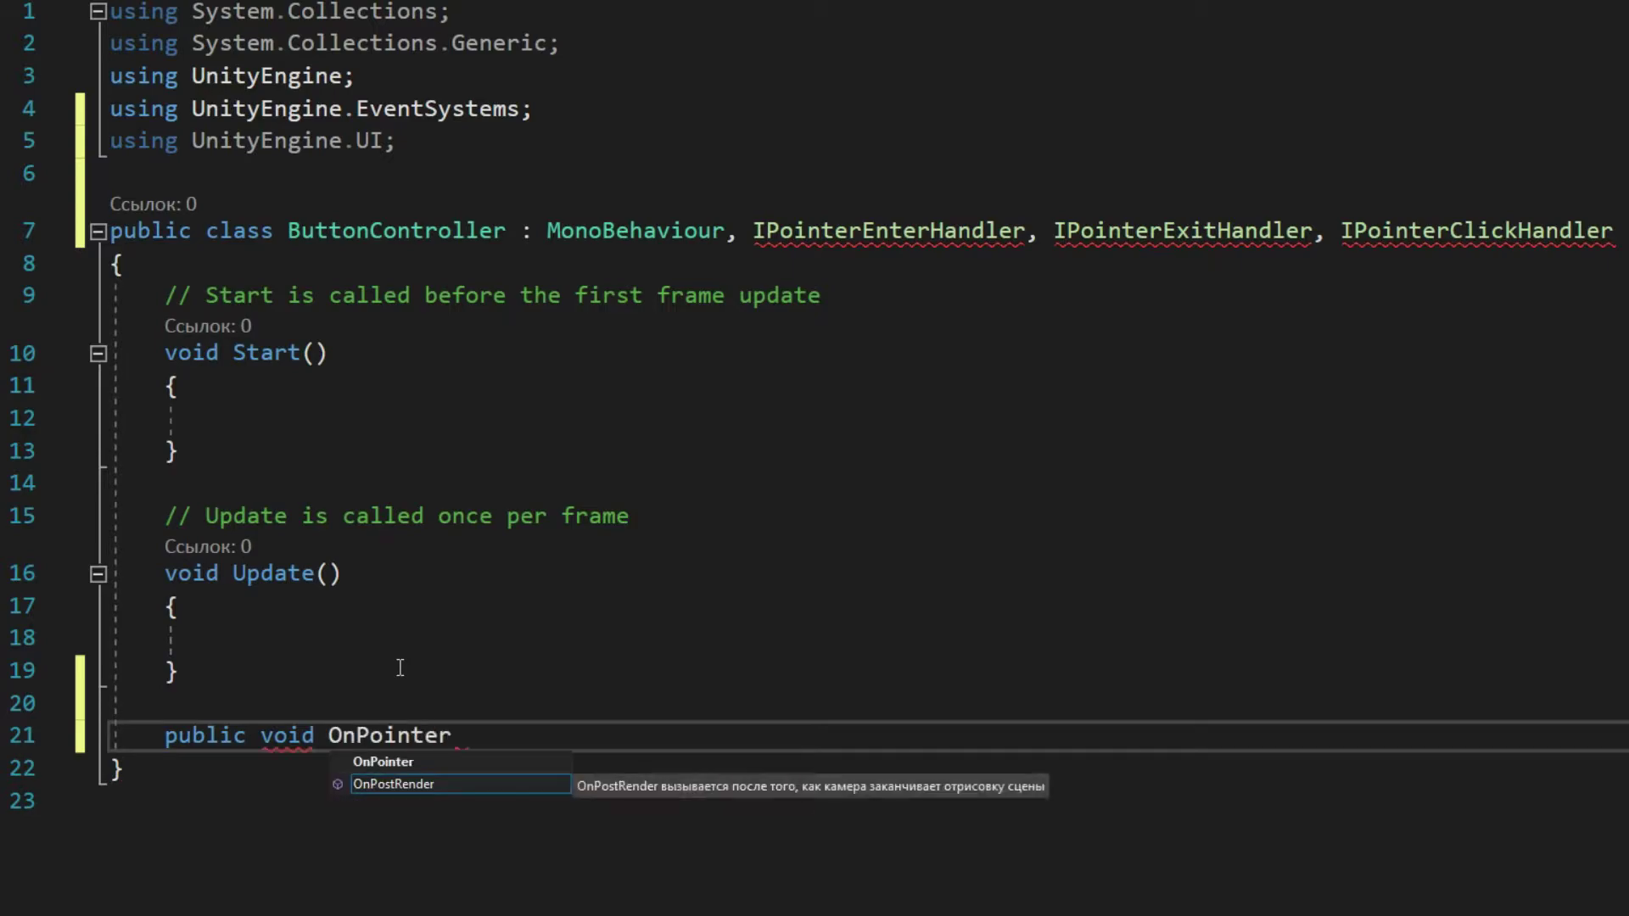
pyautogui.write('Enter(PointerEventData eventData)')
pyautogui.press('Return')
pyautogui.write('{')
# - Paste two copies of the OnPointerEnter method below the original
pyautogui.press('Return')
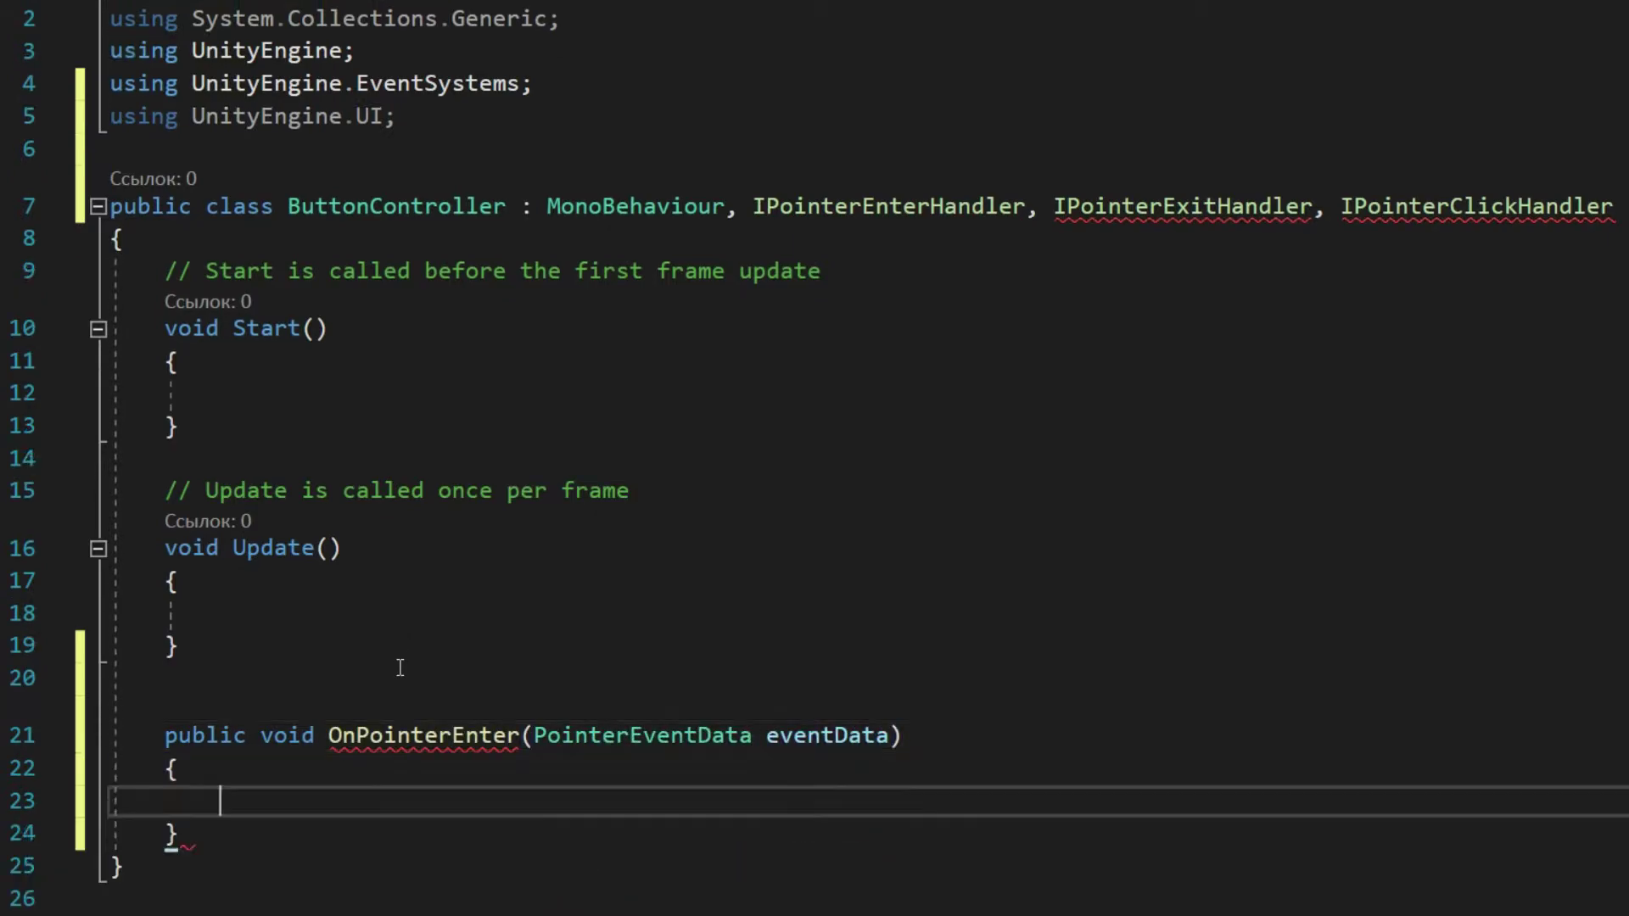
pyautogui.scroll(-1, 400, 668)
pyautogui.moveTo(180, 736); pyautogui.dragTo(165, 638)
pyautogui.hotkey('ctrl', 'c')
pyautogui.click(203, 735)
# - Declare two public Color fields named active and normal at the start of the class
pyautogui.press('Return')
pyautogui.press('Return')
pyautogui.hotkey('ctrl', 'v')
pyautogui.press('Return')
pyautogui.press('Return')
pyautogui.hotkey('ctrl', 'v')
# - Rename the two copied methods OnPointerExit and OnPointerClick
pyautogui.click(453, 637)
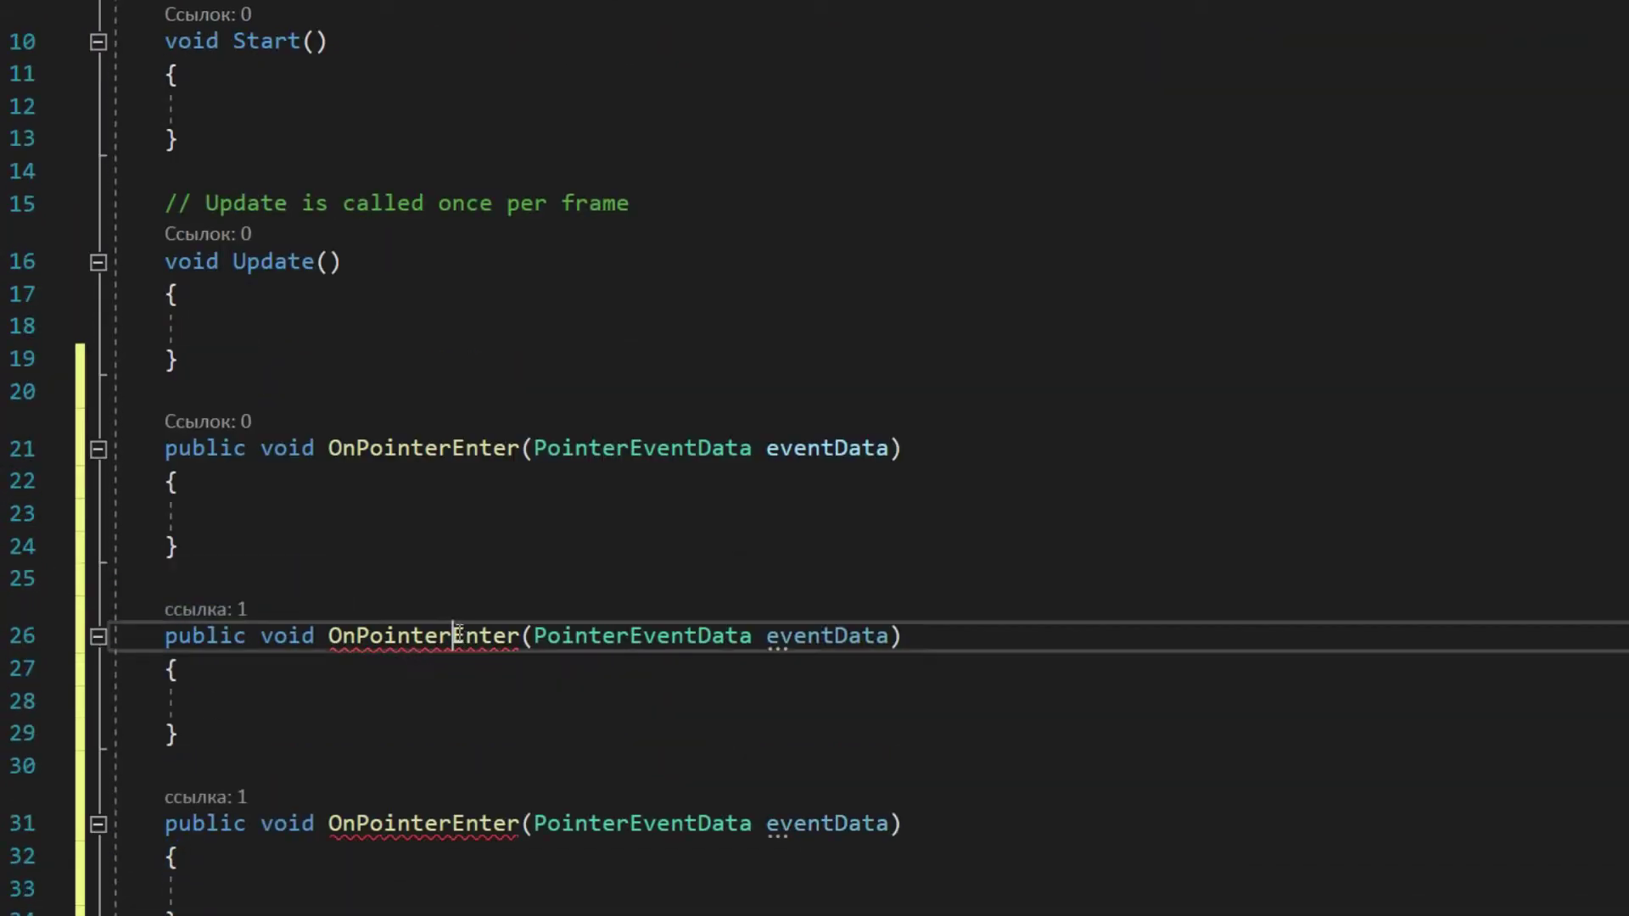
pyautogui.press('Delete')
pyautogui.press('Delete')
pyautogui.press('Delete')
pyautogui.press('Delete')
pyautogui.press('Delete')
pyautogui.write('Exit')
pyautogui.click(451, 823)
pyautogui.press('Delete')
pyautogui.press('Delete')
pyautogui.press('Delete')
pyautogui.press('Delete')
pyautogui.press('Delete')
pyautogui.write('Click')
pyautogui.click(534, 742)
pyautogui.scroll(3, 424, 509)
pyautogui.click(340, 266)
pyautogui.press('Return')
pyautogui.press('Return')
pyautogui.write('publi')
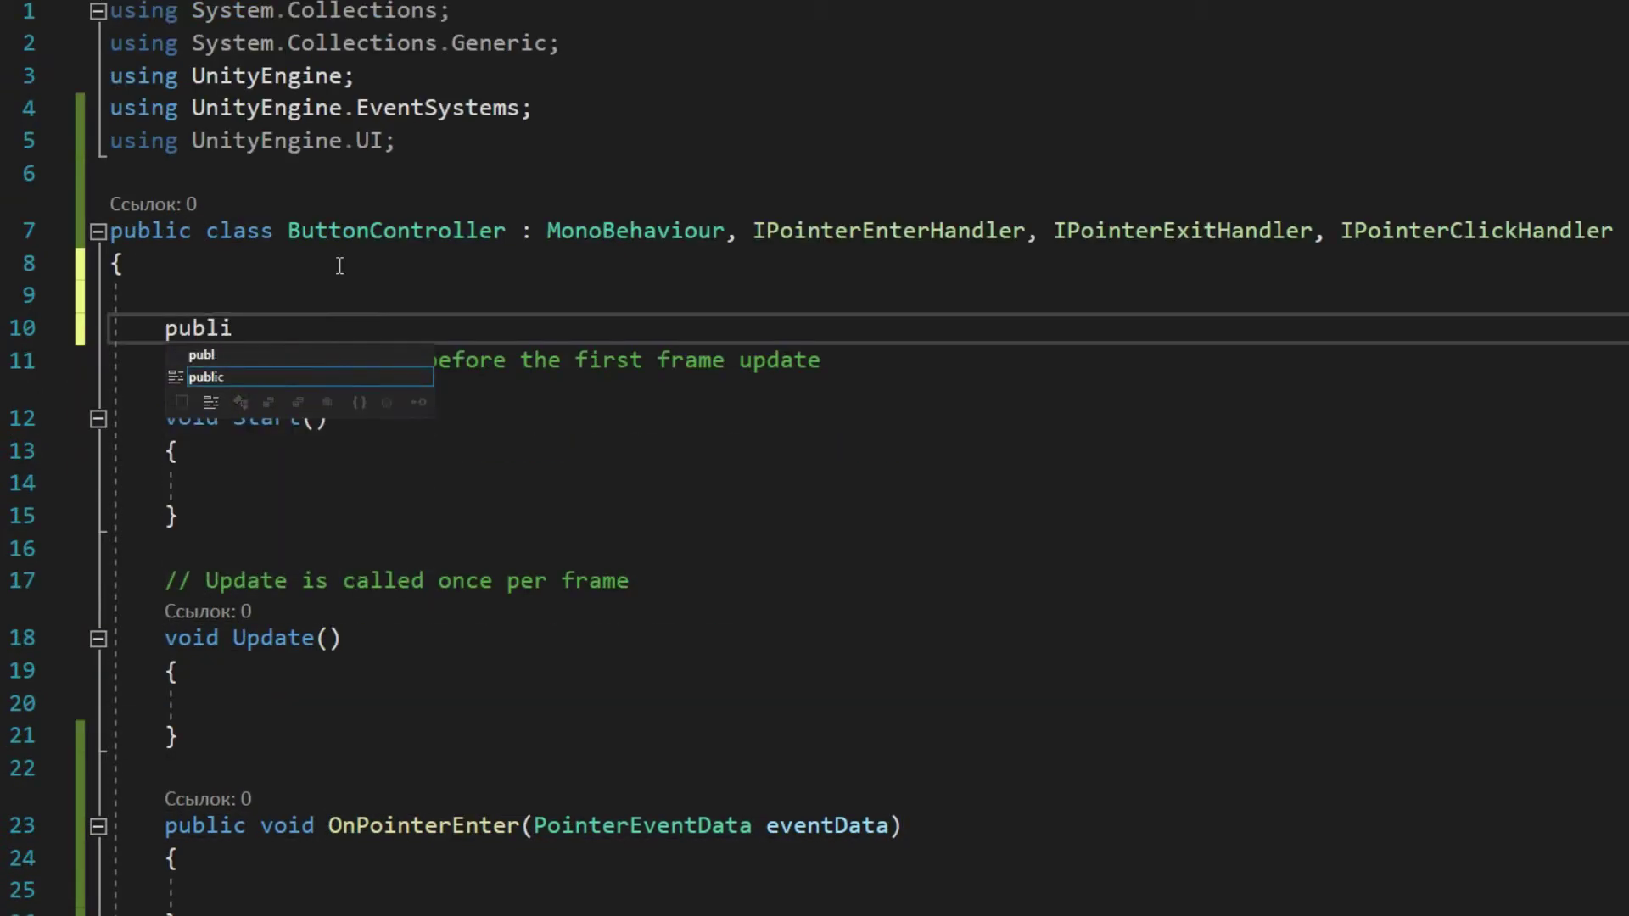
pyautogui.write('c Color active;')
pyautogui.press('Return')
pyautogui.write('public C')
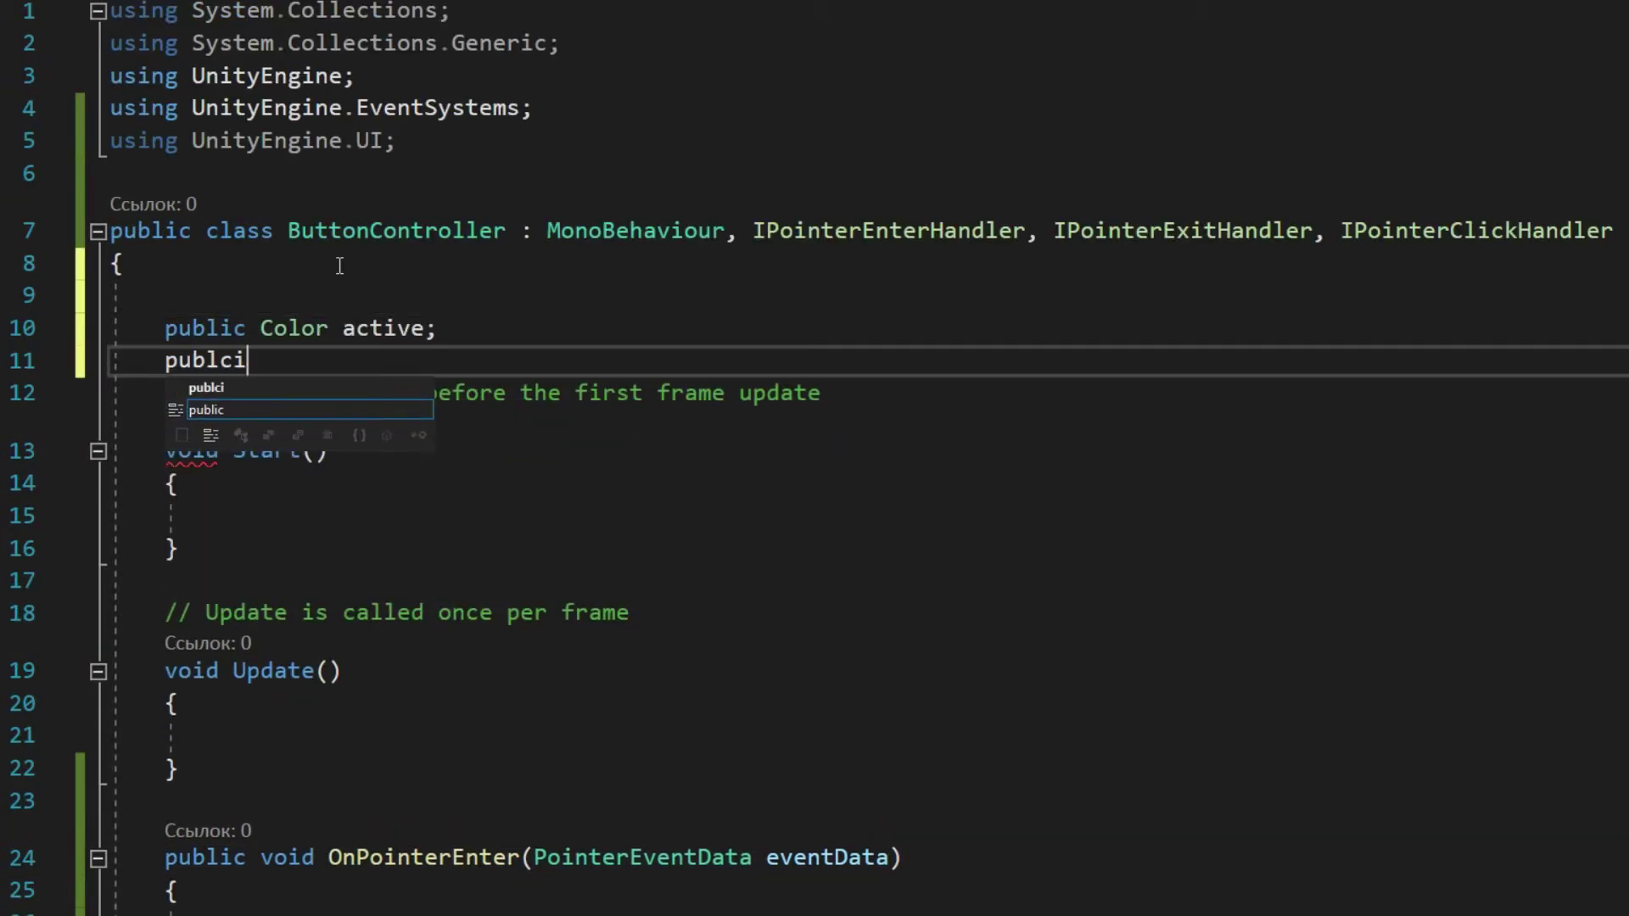
pyautogui.write('olor normal;')
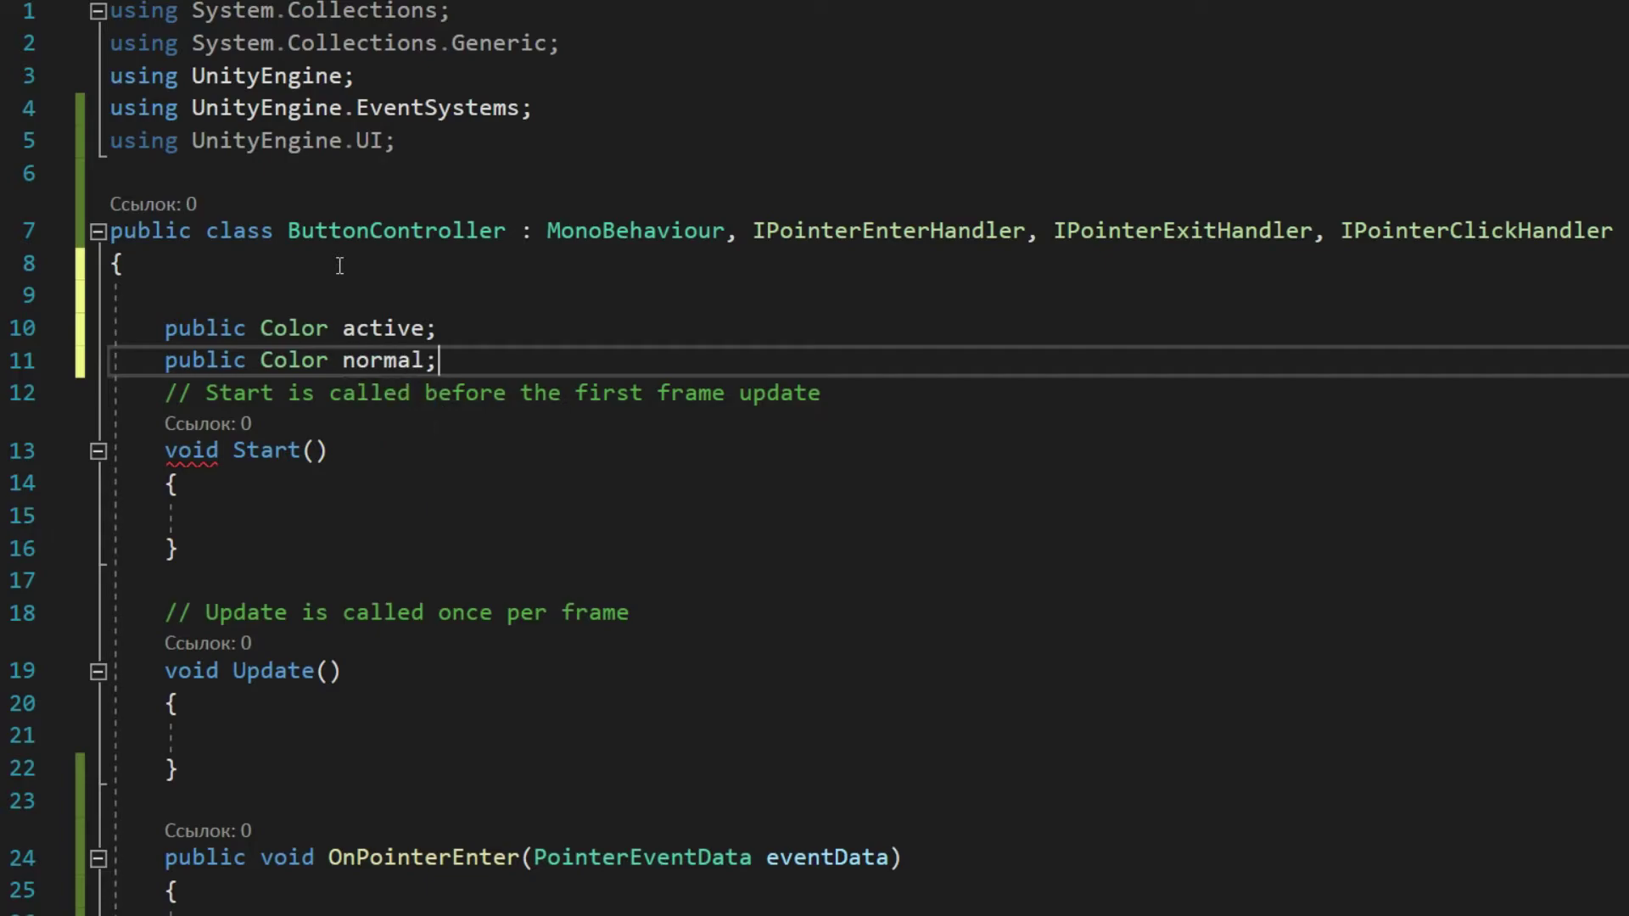
pyautogui.press('Return')
# - In OnPointerEnter, write gameObject.GetComponent<Text>().color = active;
pyautogui.scroll(-4, 346, 554)
pyautogui.click(346, 554)
pyautogui.write('gameObject.GetComponent<Text>().')
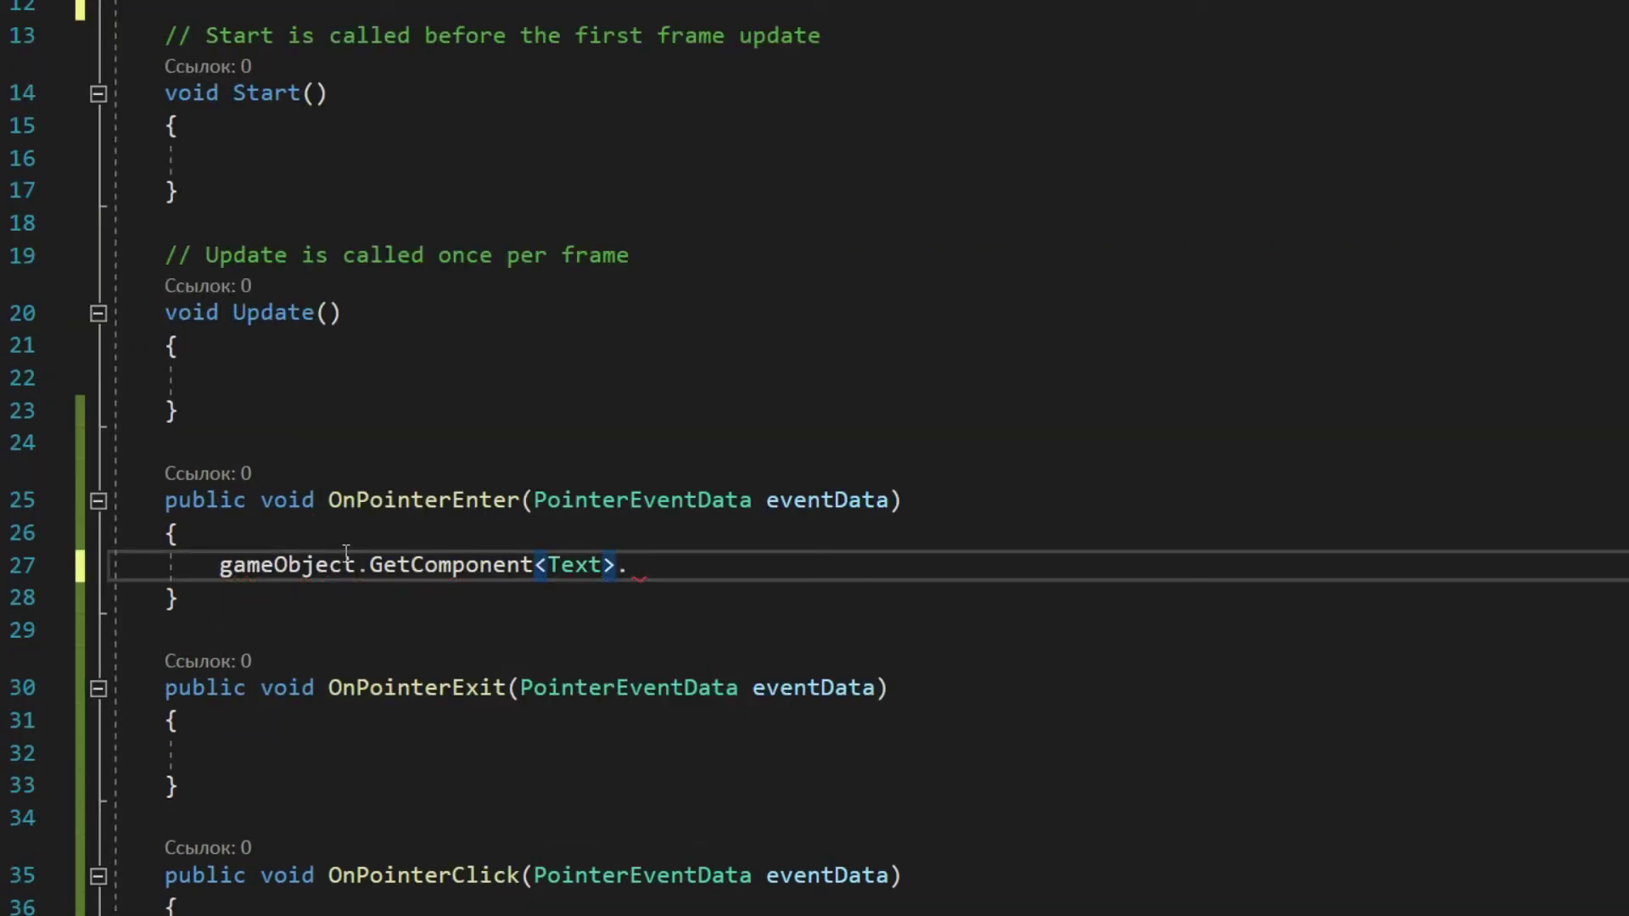
pyautogui.write('color = active;')
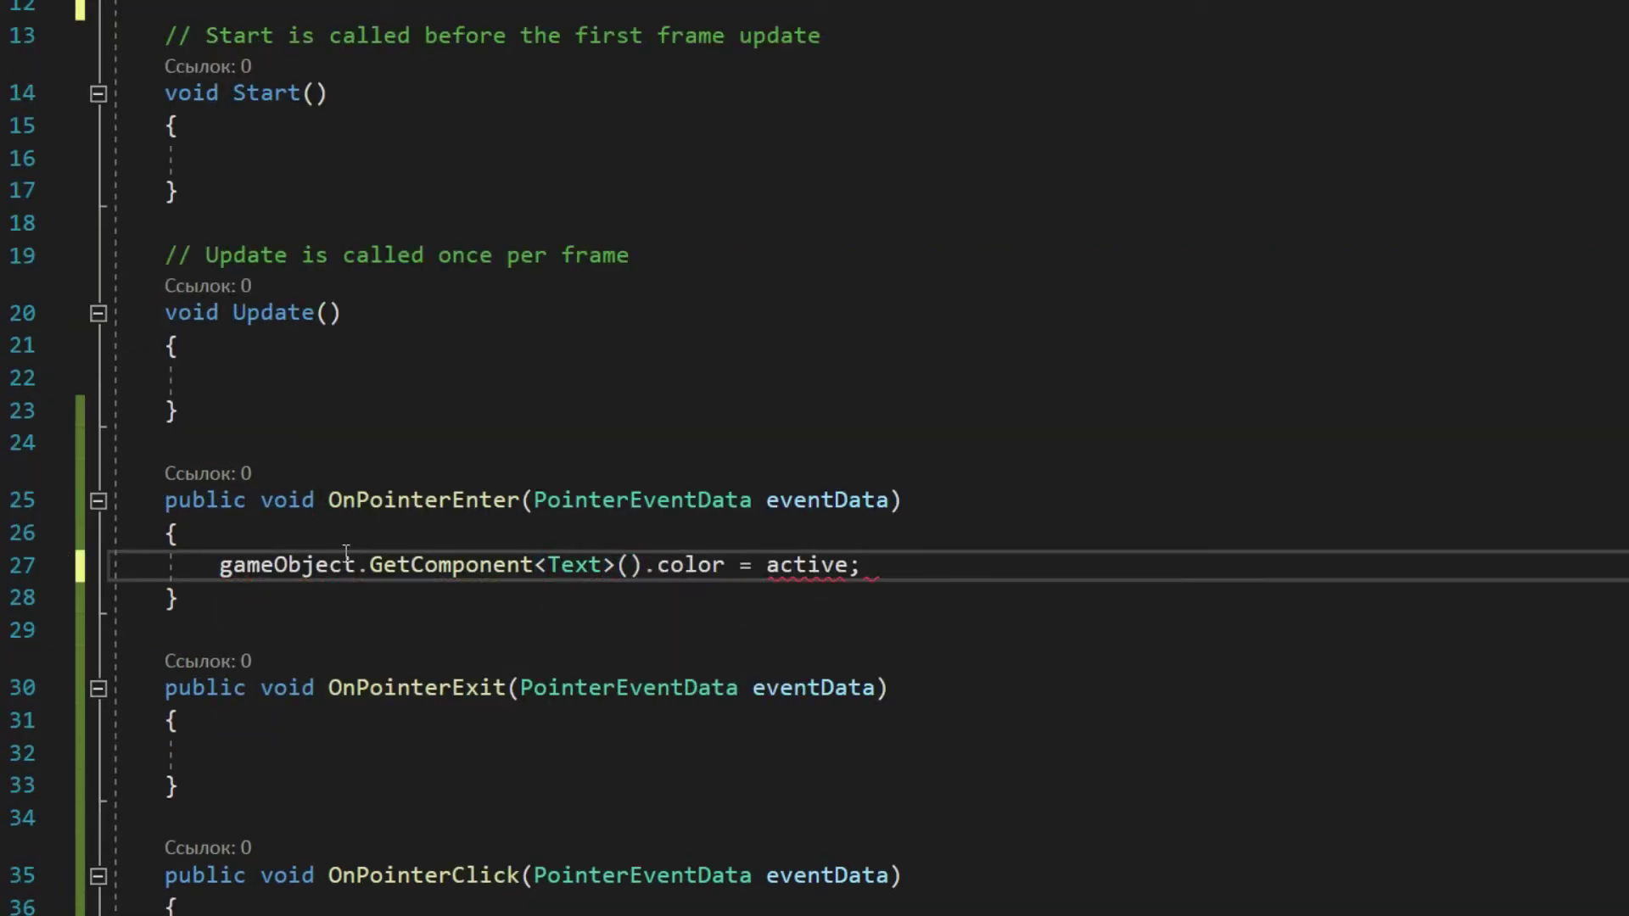
# - Copy the color line into OnPointerExit and change its assigned color to normal
pyautogui.hotkey('shift', 'Home')
pyautogui.hotkey('ctrl', 'c')
pyautogui.click(832, 753)
pyautogui.hotkey('ctrl', 'v')
pyautogui.doubleClick(815, 752)
pyautogui.write('normal')
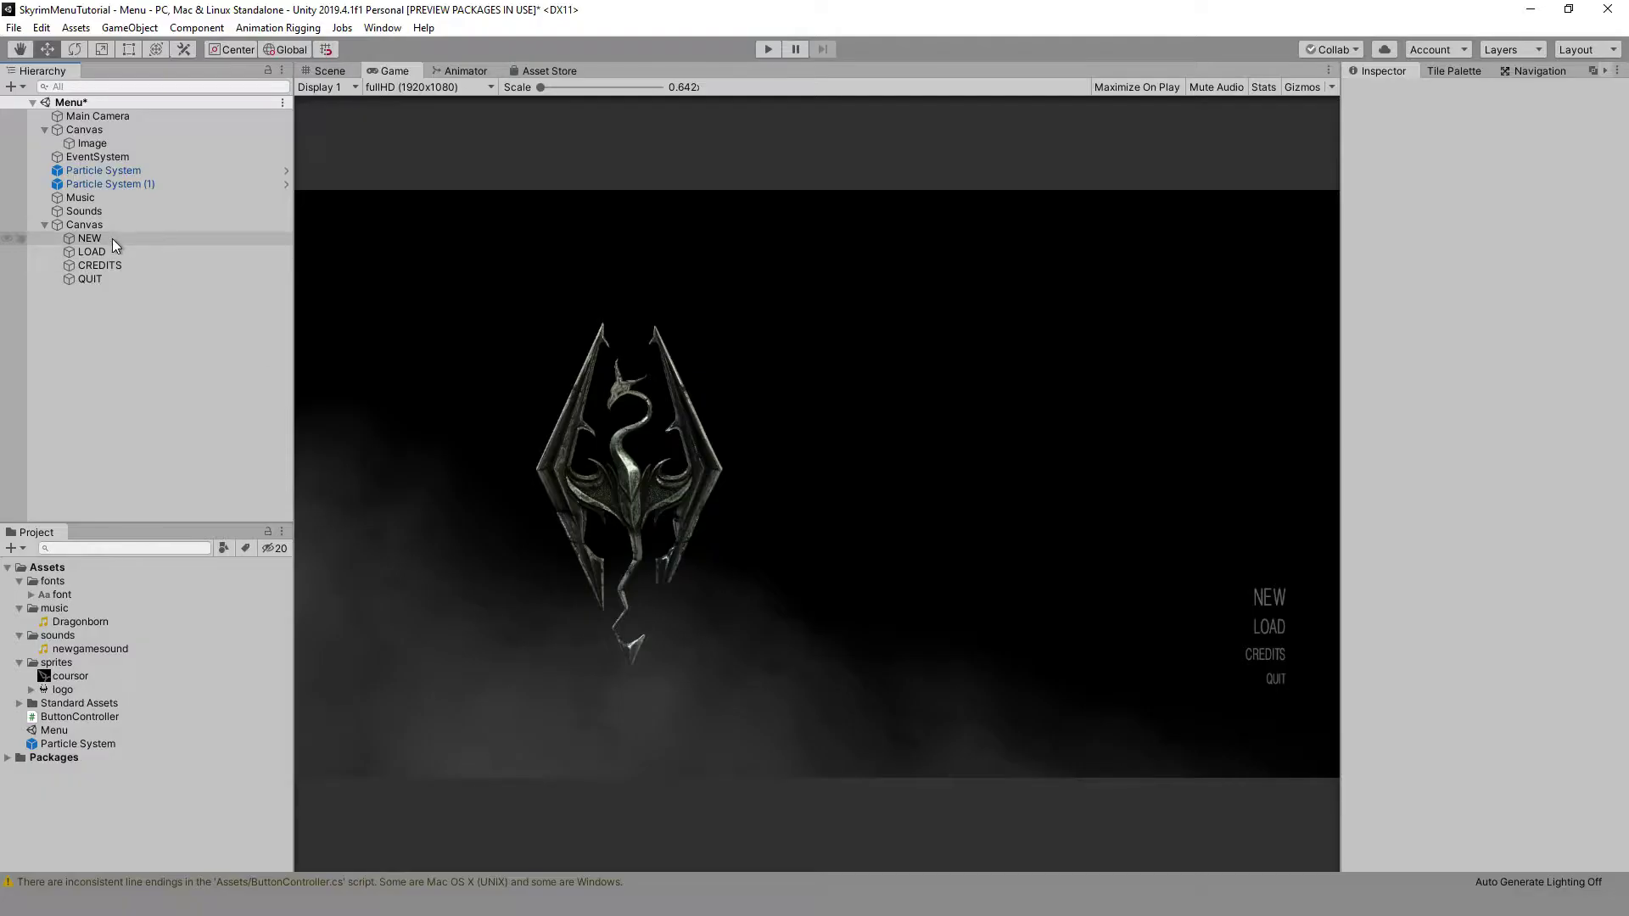
# - In Unity, add ButtonController to the NEW, LOAD, CREDITS and QUIT texts and set their Active color to opaque light gray
pyautogui.click(89, 238)
pyautogui.keyDown('shift'); pyautogui.click(90, 279); pyautogui.keyUp('shift')
pyautogui.click(1477, 769)
pyautogui.moveTo(1109, 471); pyautogui.dragTo(1098, 462)
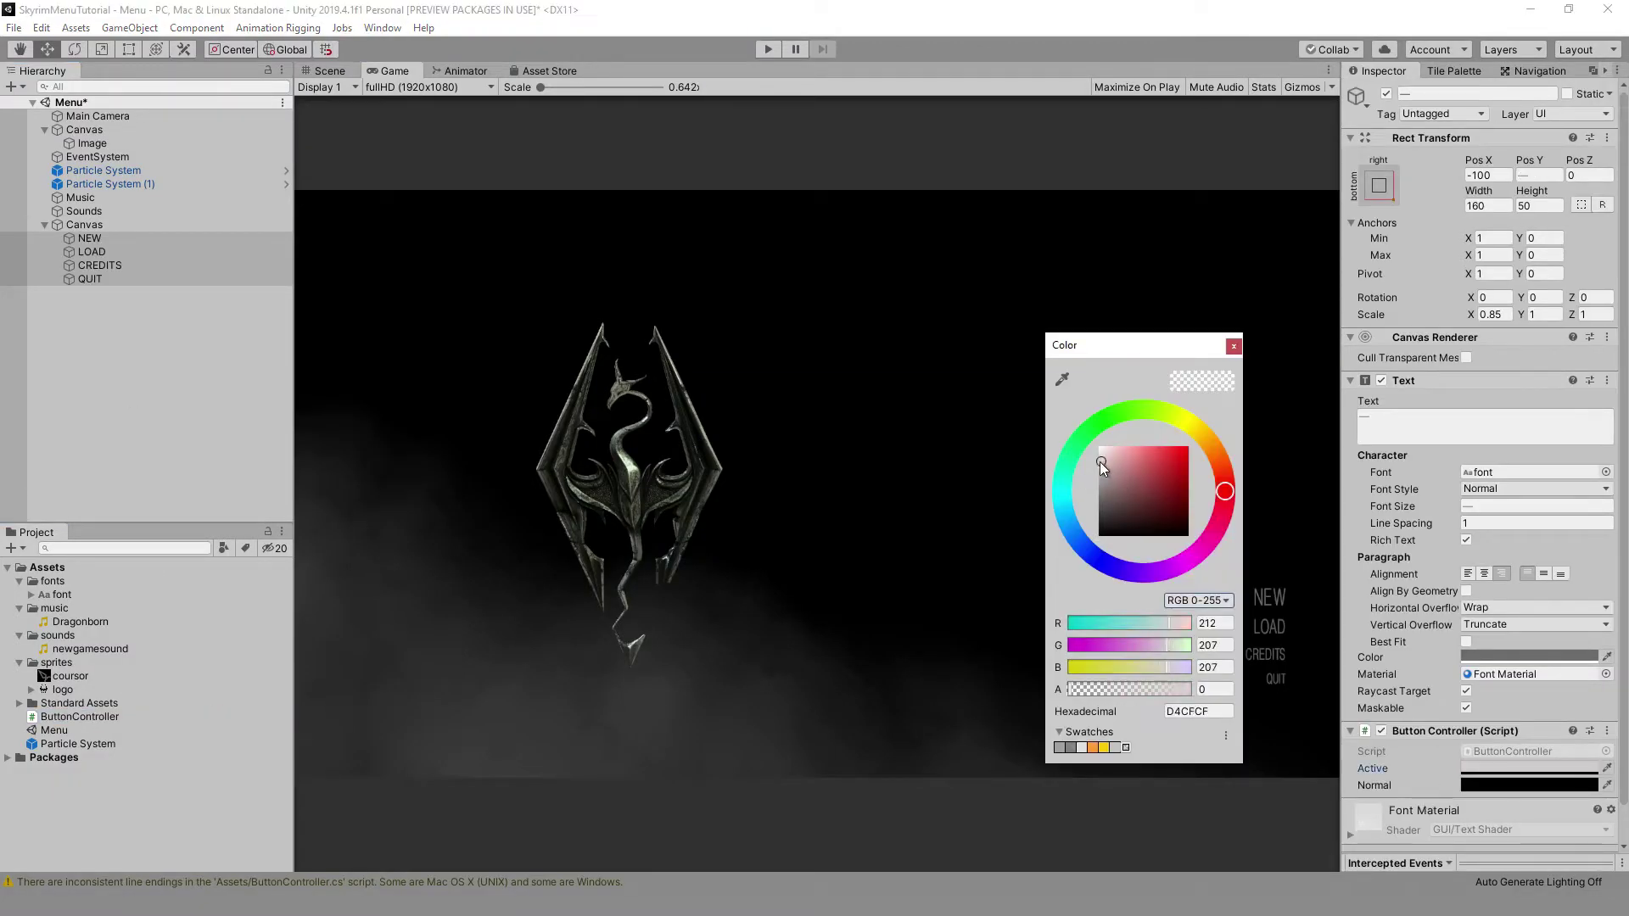
pyautogui.moveTo(1128, 689); pyautogui.dragTo(1216, 703)
pyautogui.click(1233, 348)
# - Set the Normal color of the four menu texts to an opaque medium gray
pyautogui.click(1506, 787)
pyautogui.moveTo(1138, 524); pyautogui.dragTo(1096, 500)
pyautogui.moveTo(1128, 689); pyautogui.dragTo(1213, 694)
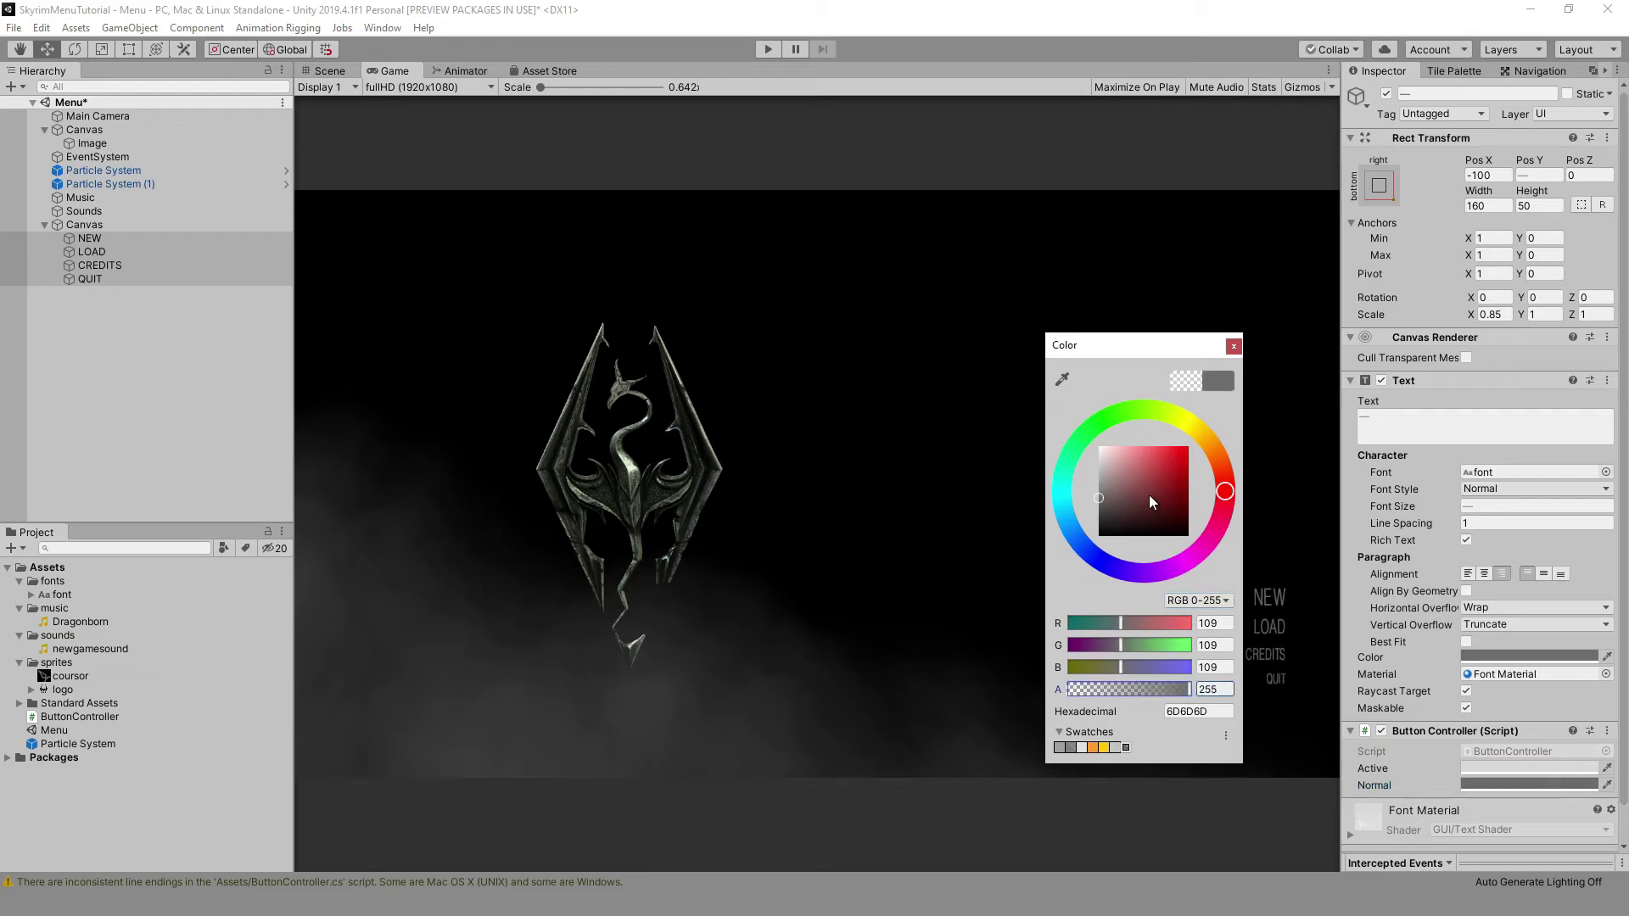
pyautogui.moveTo(1125, 509); pyautogui.dragTo(1081, 501)
pyautogui.click(1233, 347)
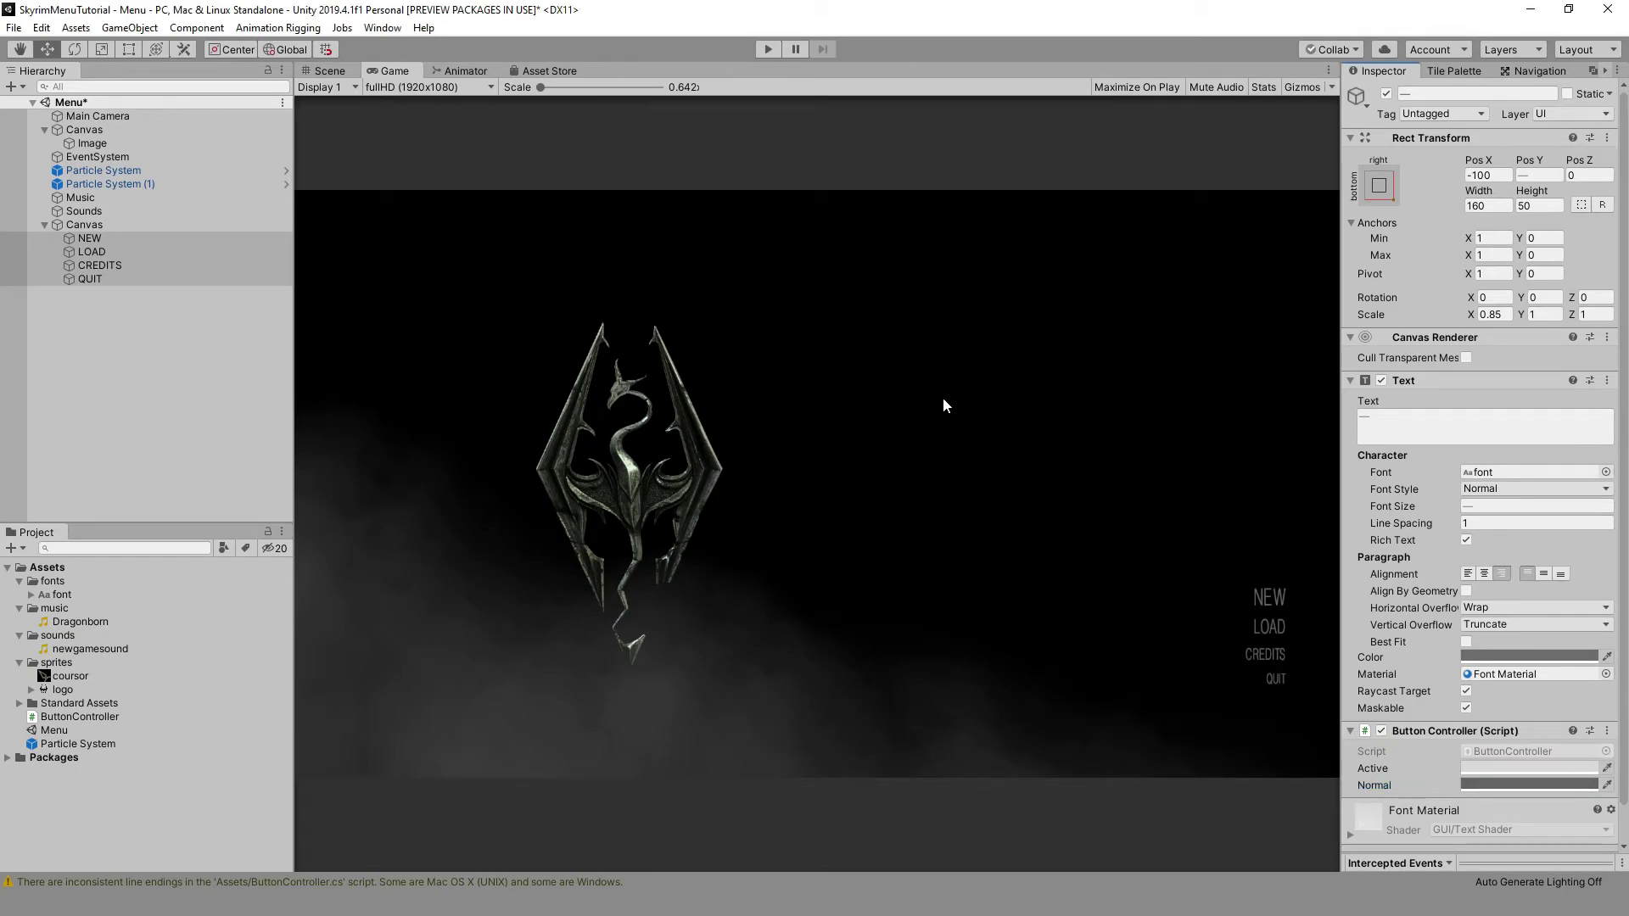
# - Play the scene and test how the menu texts react to the pointer, including QUIT
pyautogui.click(768, 49)
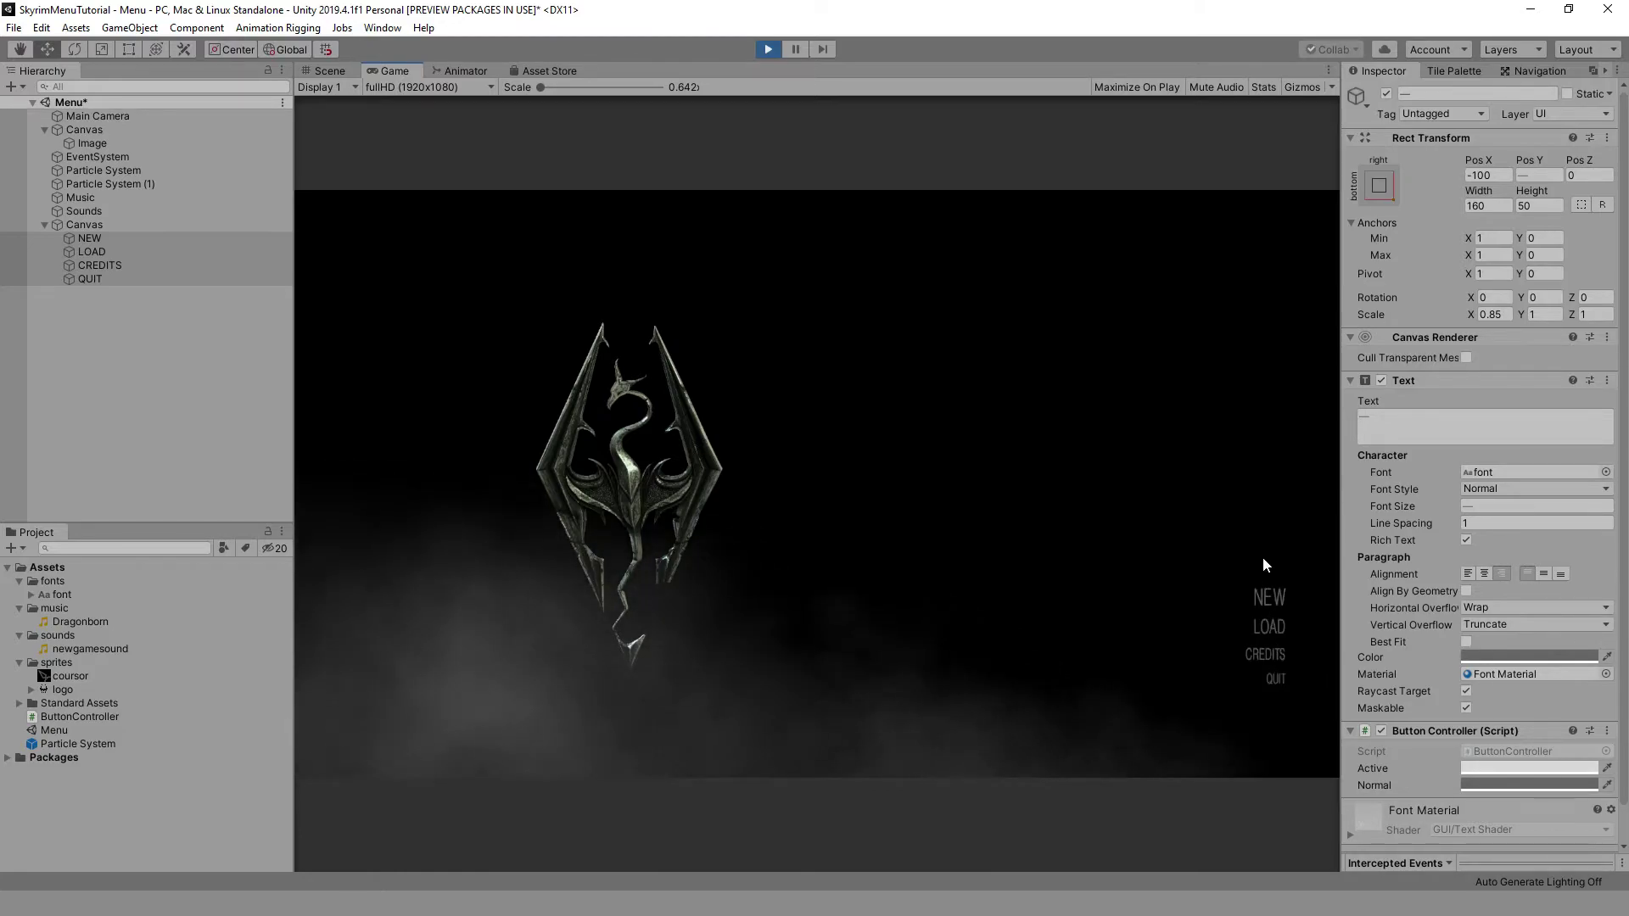
pyautogui.click(1275, 678)
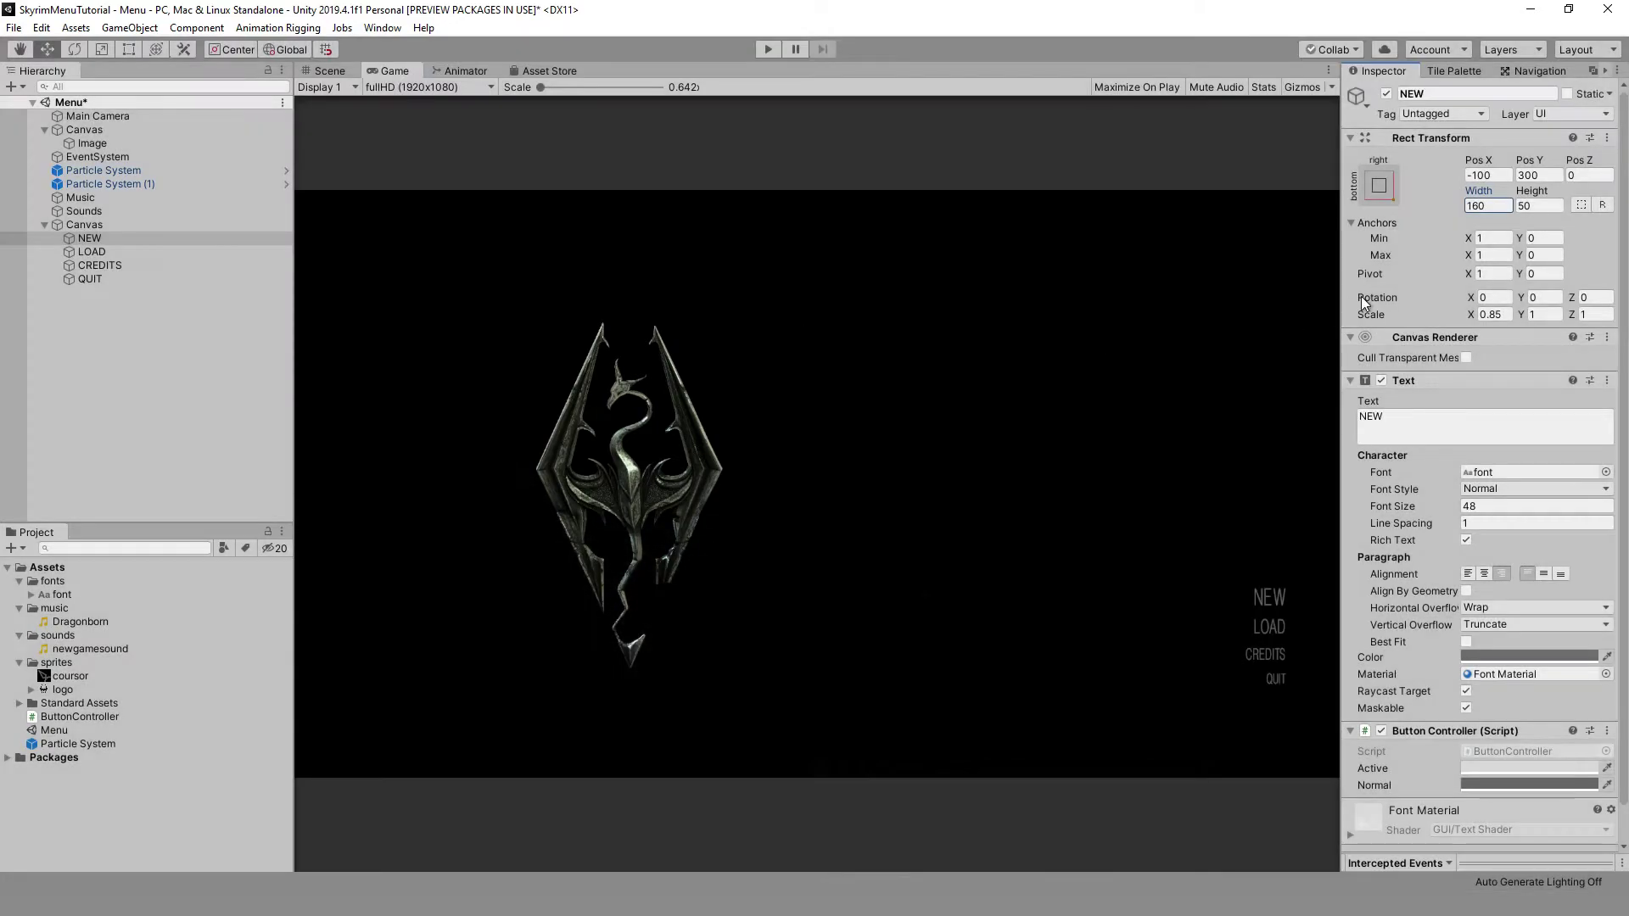
# - Narrow the menu texts' rectangles to fit their words, setting widths of 75.5 for NEW, 75.1 for LOAD and 47 for QUIT
pyautogui.moveTo(1477, 190); pyautogui.dragTo(1138, 251)
pyautogui.moveTo(1239, 215); pyautogui.dragTo(1285, 217)
pyautogui.click(92, 251)
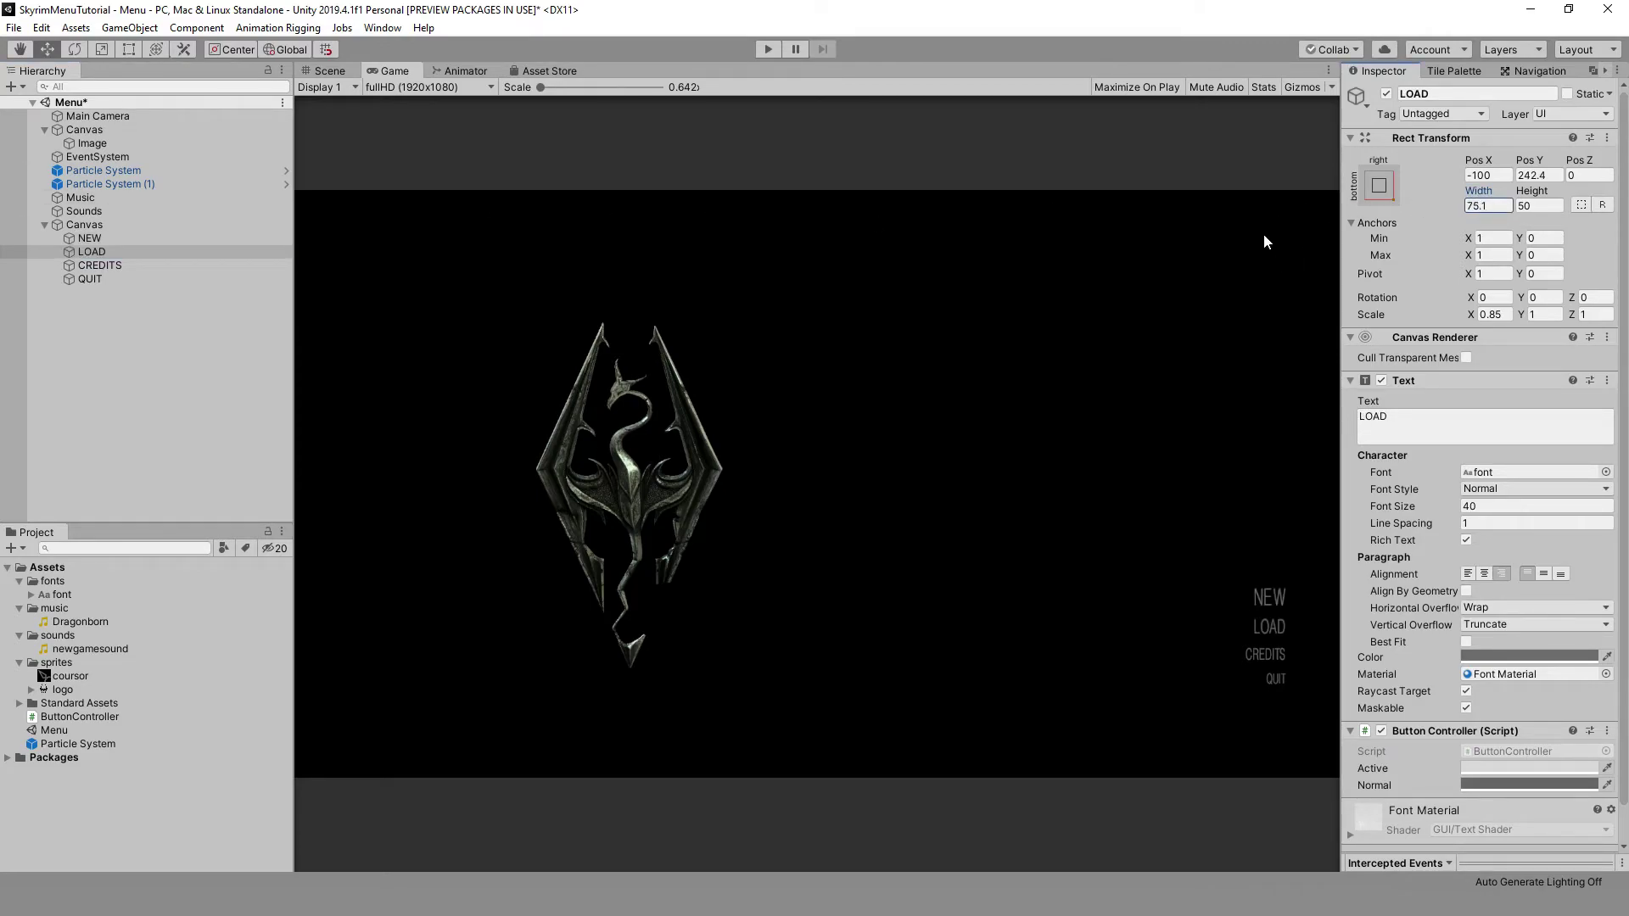
pyautogui.press('Down')
pyautogui.press('Down')
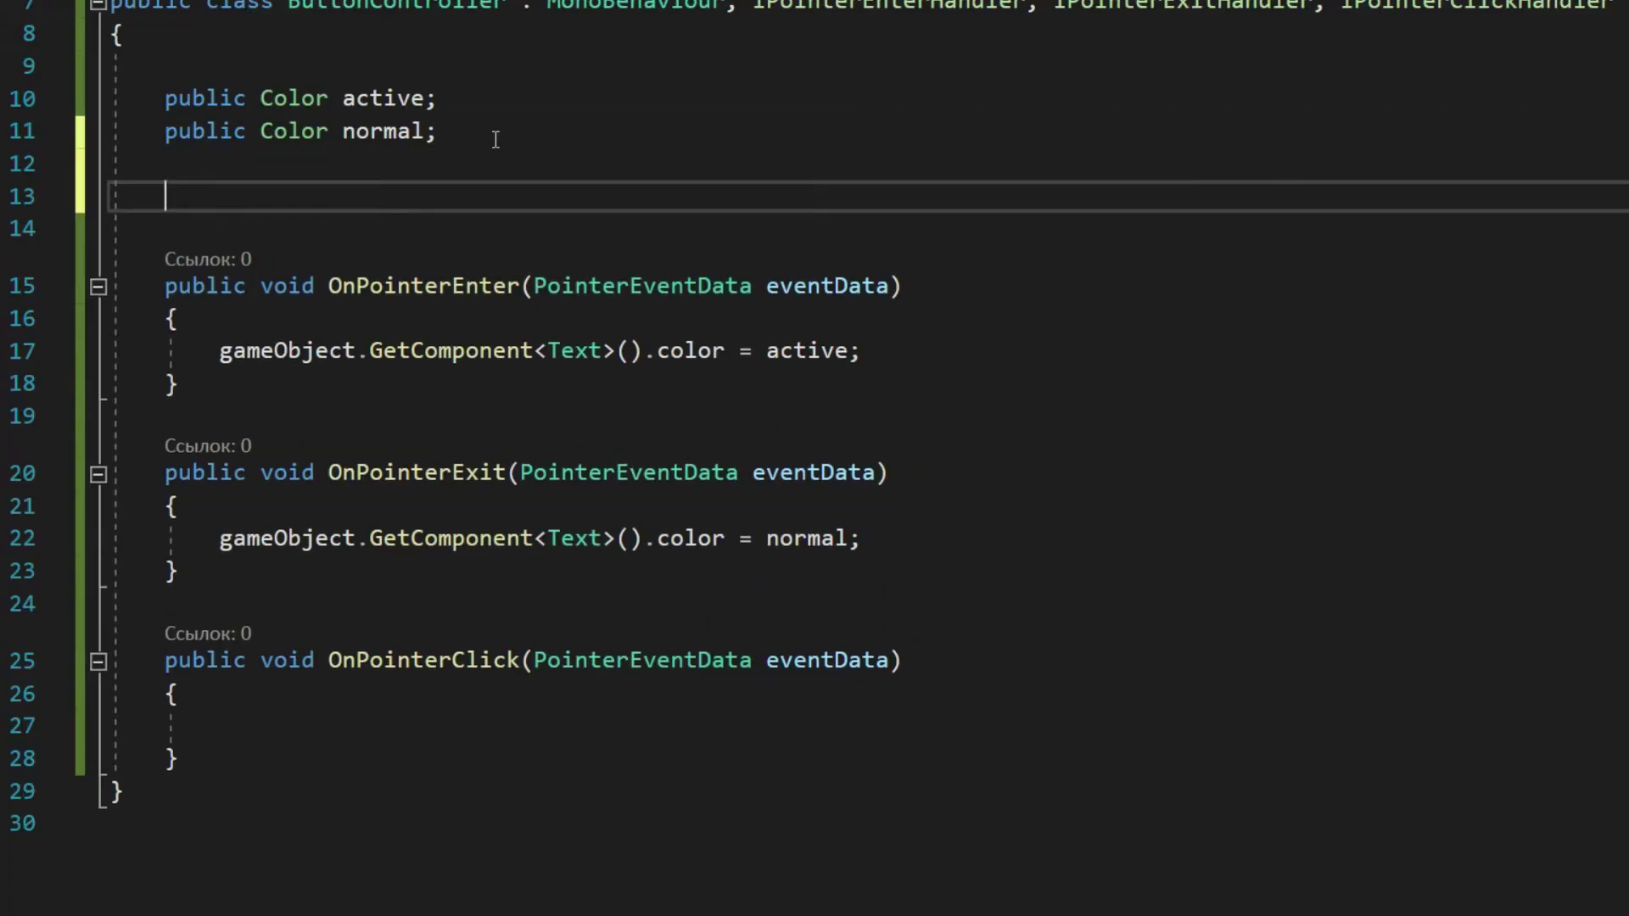
# - In the ButtonController script, add a public enum ButtonType with the values NEW, LOAD, CREDITS and QUIT below the color fields
pyautogui.write('public enum Butto')
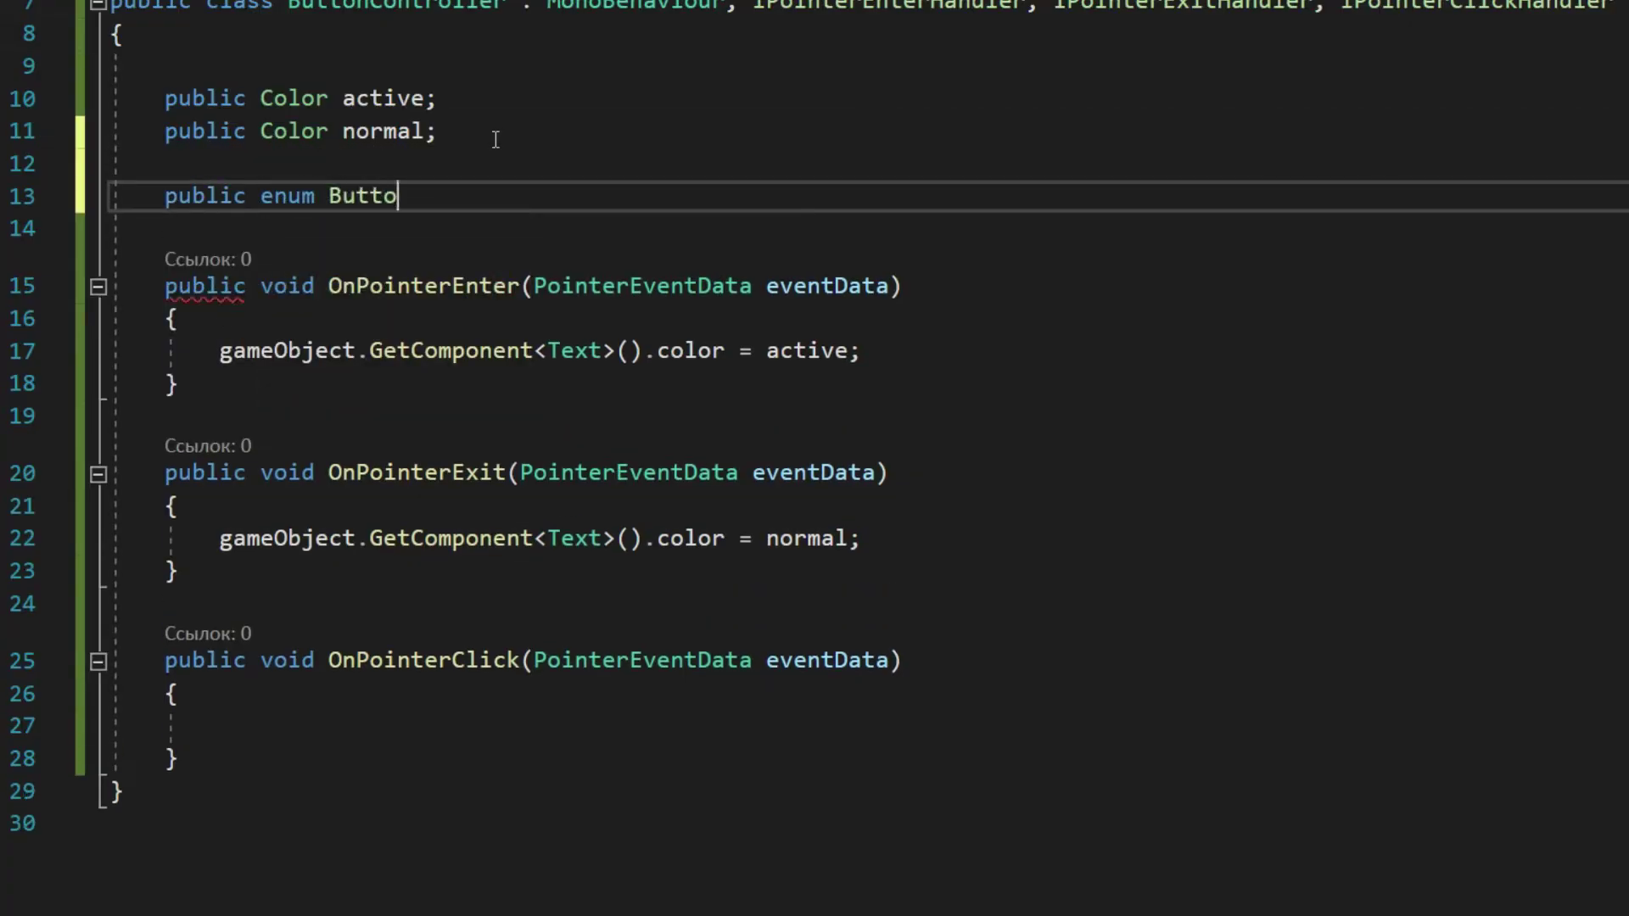
pyautogui.write('nType')
pyautogui.press('Return')
pyautogui.write('{')
pyautogui.press('Return')
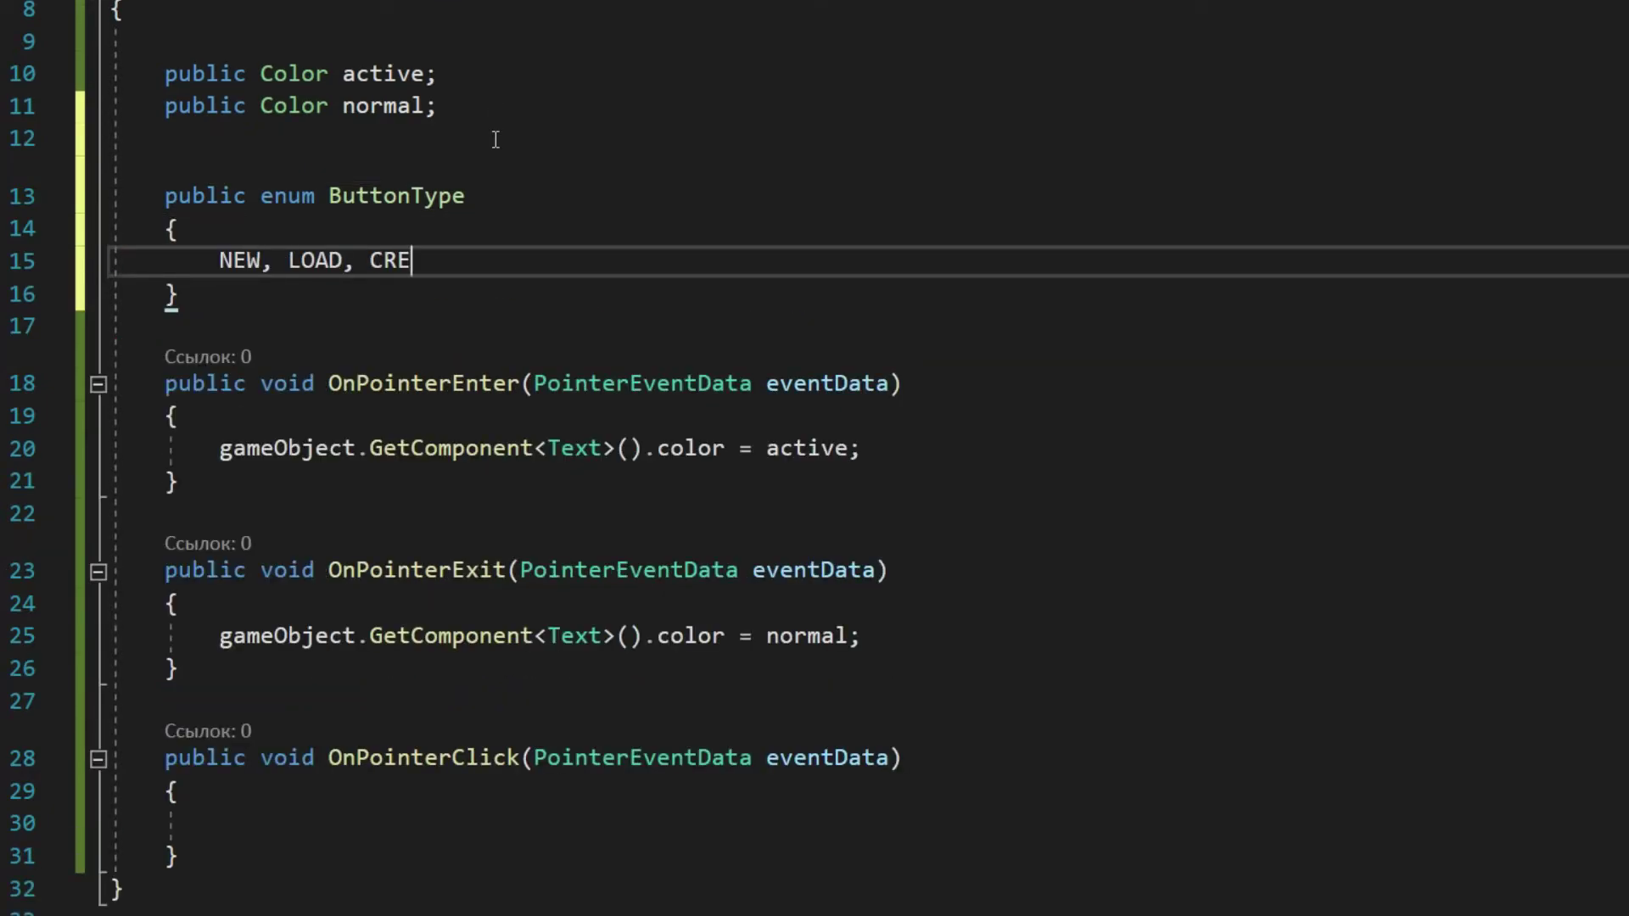
pyautogui.write('NEW, LOAD, CREDITS, QUIT')
# - Declare a public ButtonType field named type above the enum
pyautogui.press('Up')
pyautogui.press('Up')
pyautogui.press('Up')
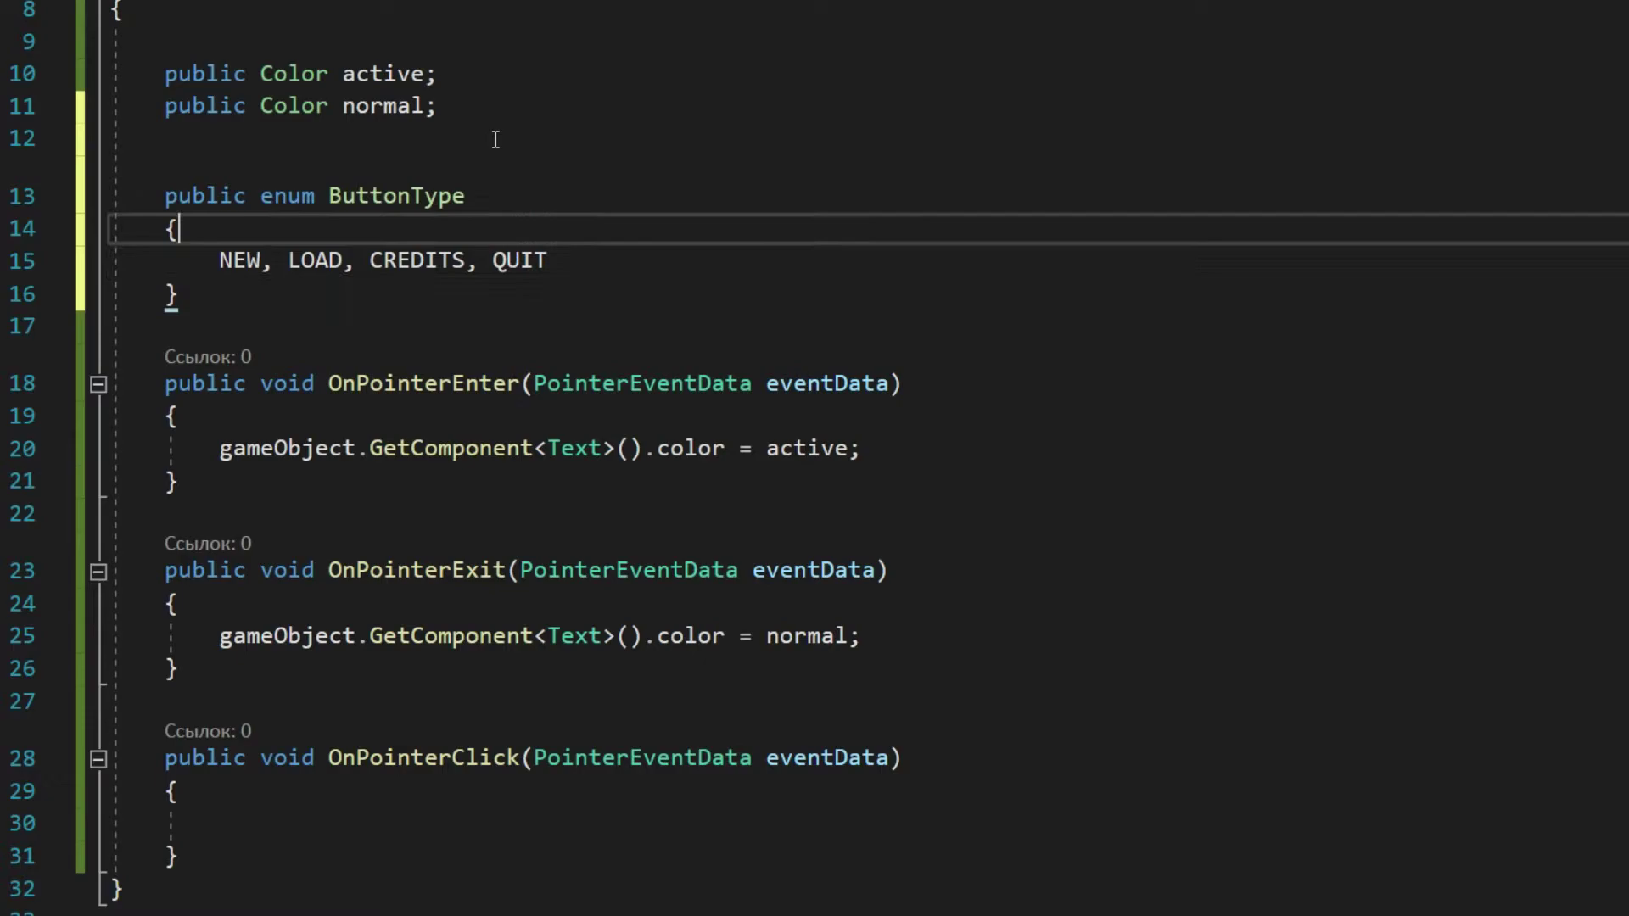
pyautogui.write('public Butt')
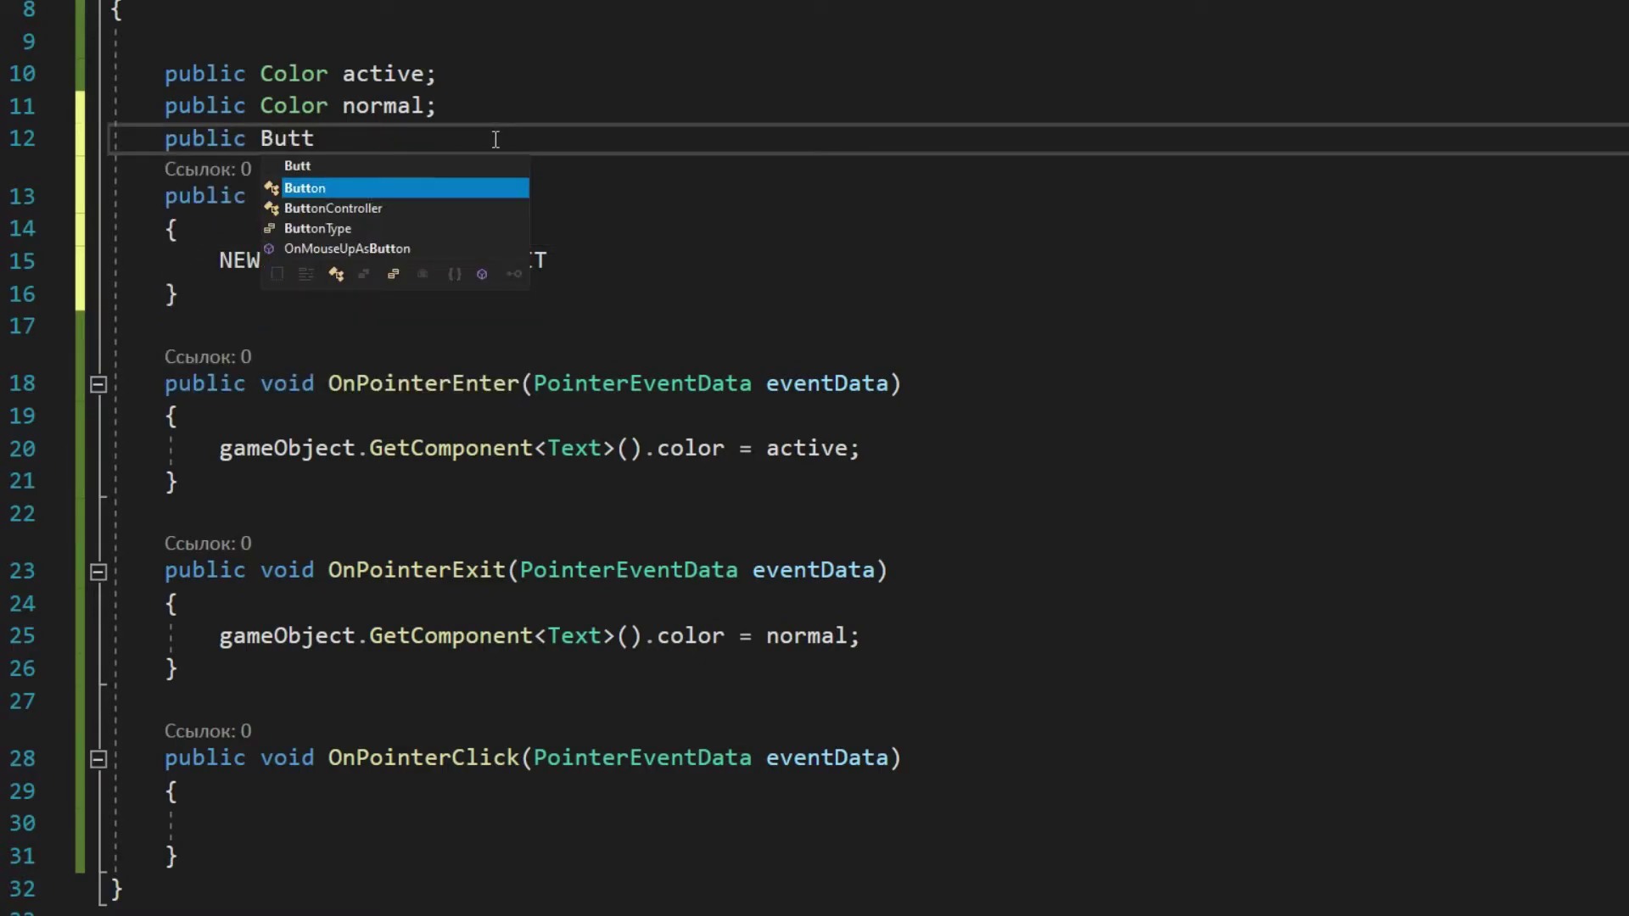
pyautogui.press('Tab')
pyautogui.write('type;')
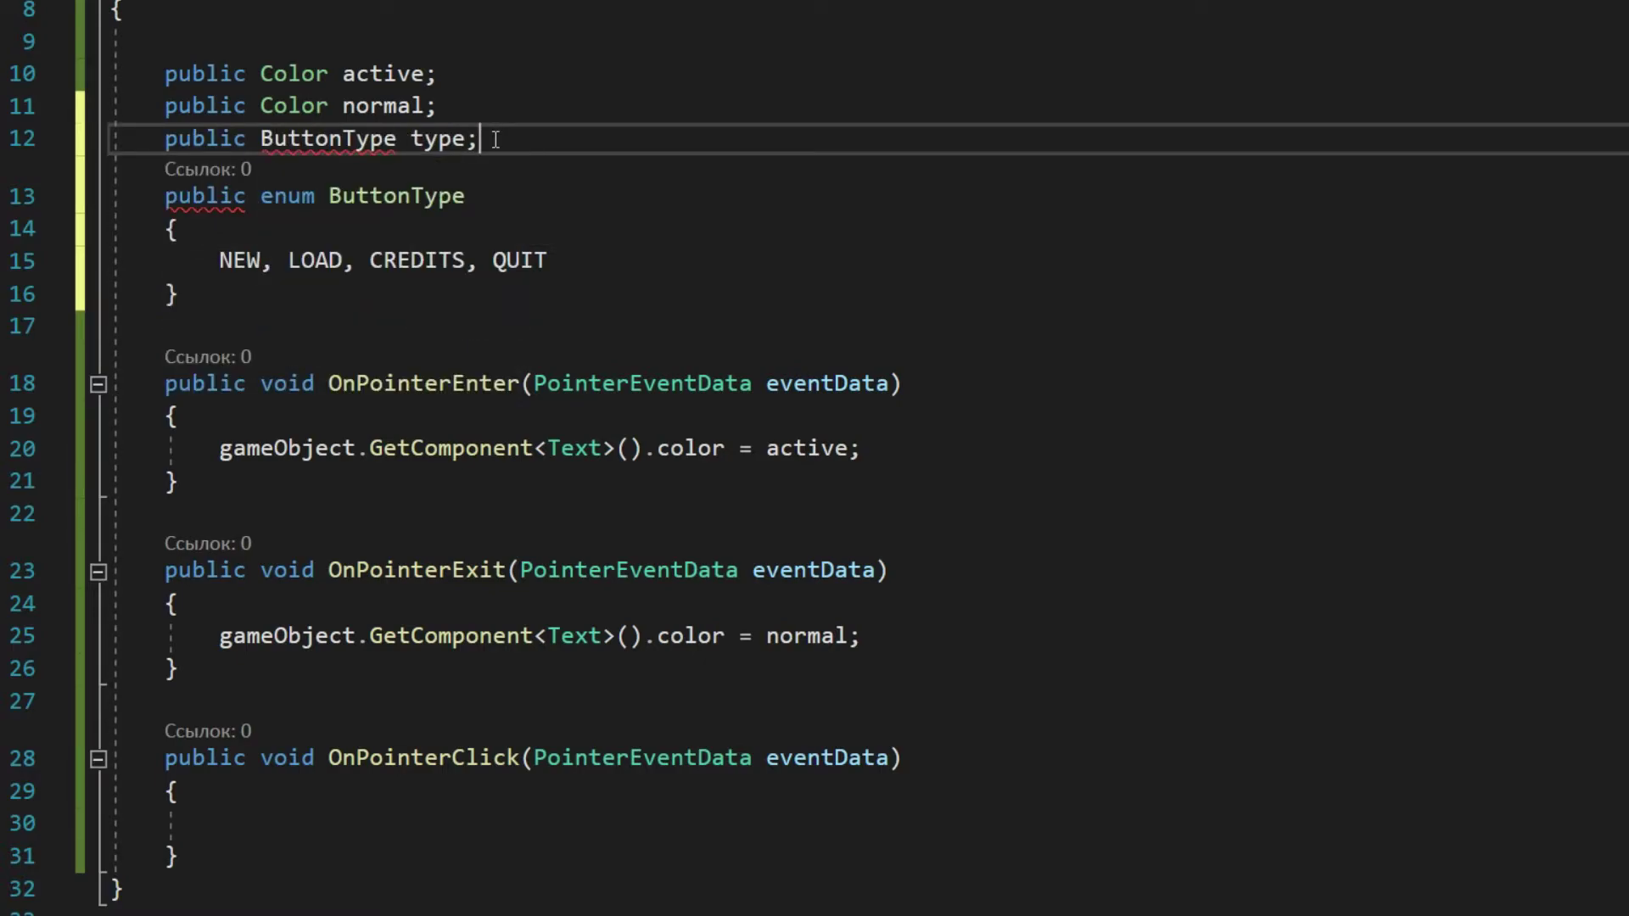
# - Declare a public AudioSource field named newGameSound below the type field
pyautogui.press('Return')
pyautogui.write('public AudioS')
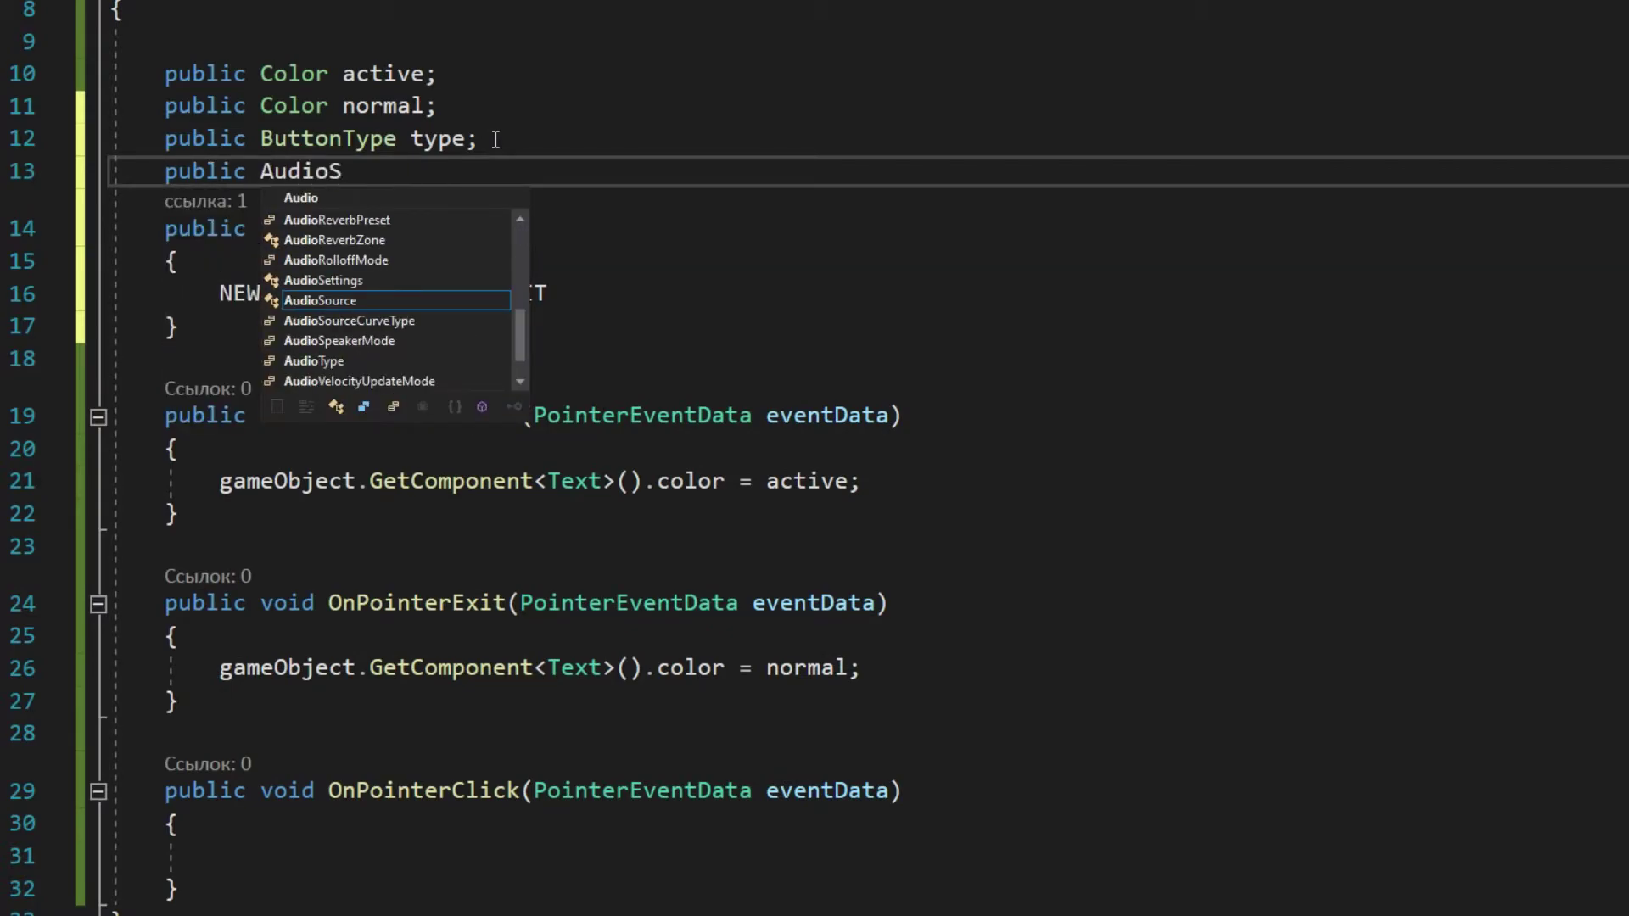
pyautogui.press('Tab')
pyautogui.write('newGameSound;')
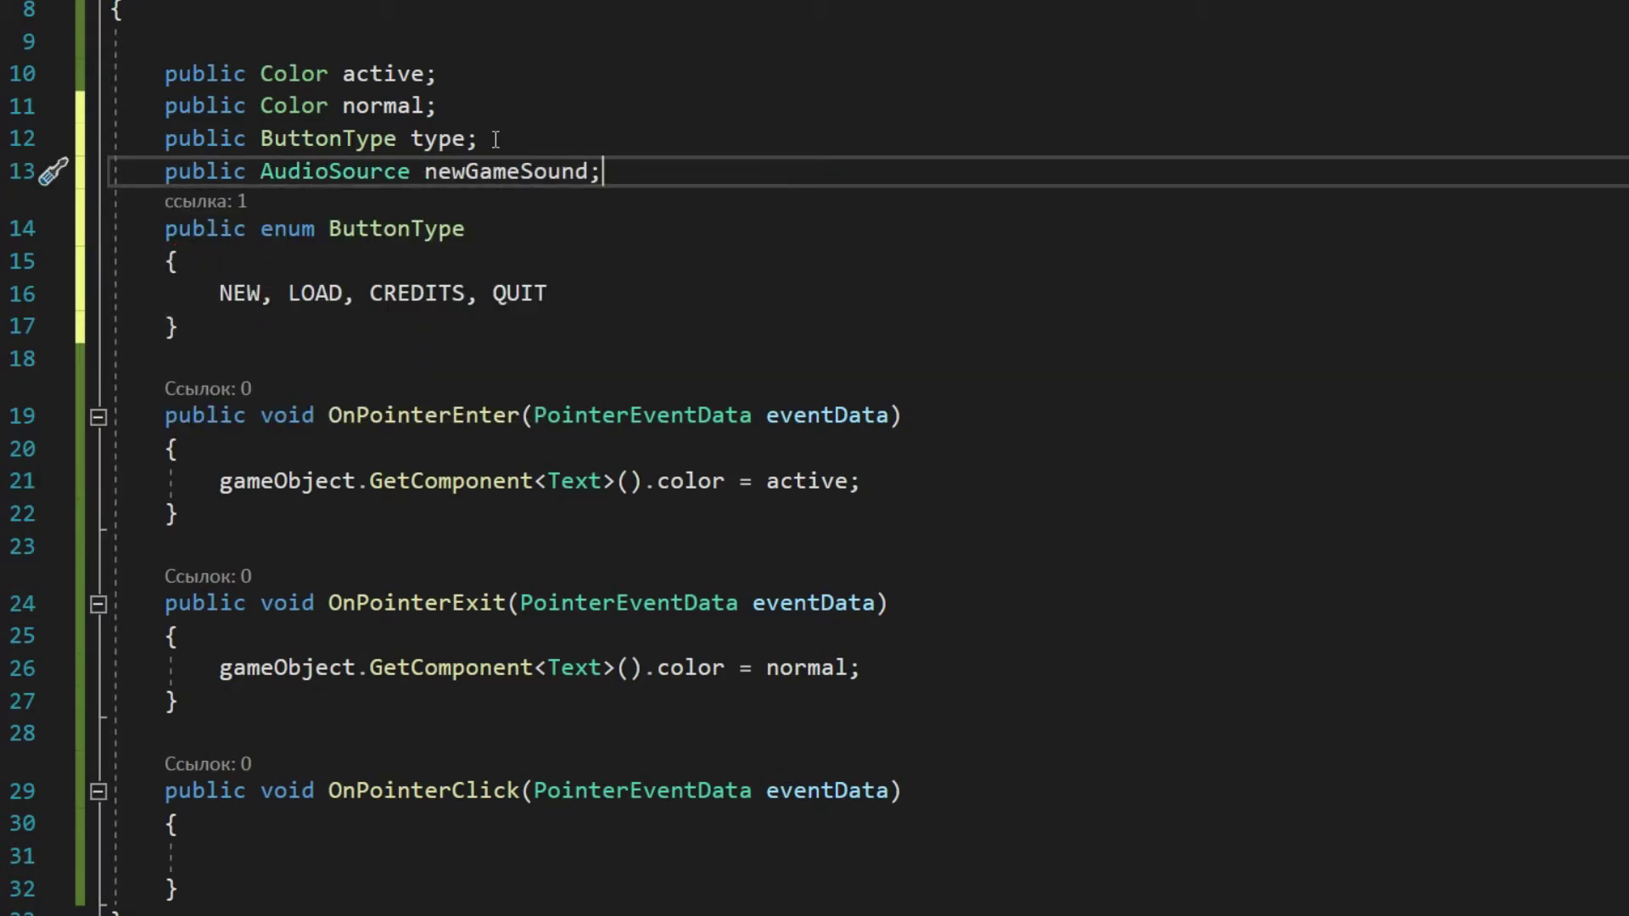
pyautogui.press('Return')
# - Start a switch statement on type inside the OnPointerClick method
pyautogui.scroll(-2, 461, 320)
pyautogui.click(360, 692)
pyautogui.write('switch(type)')
pyautogui.press('Return')
pyautogui.write('{')
# - Add a ButtonType.NEW case that calls newGameSound.Play() and ends with a break
pyautogui.press('Return')
pyautogui.write('case')
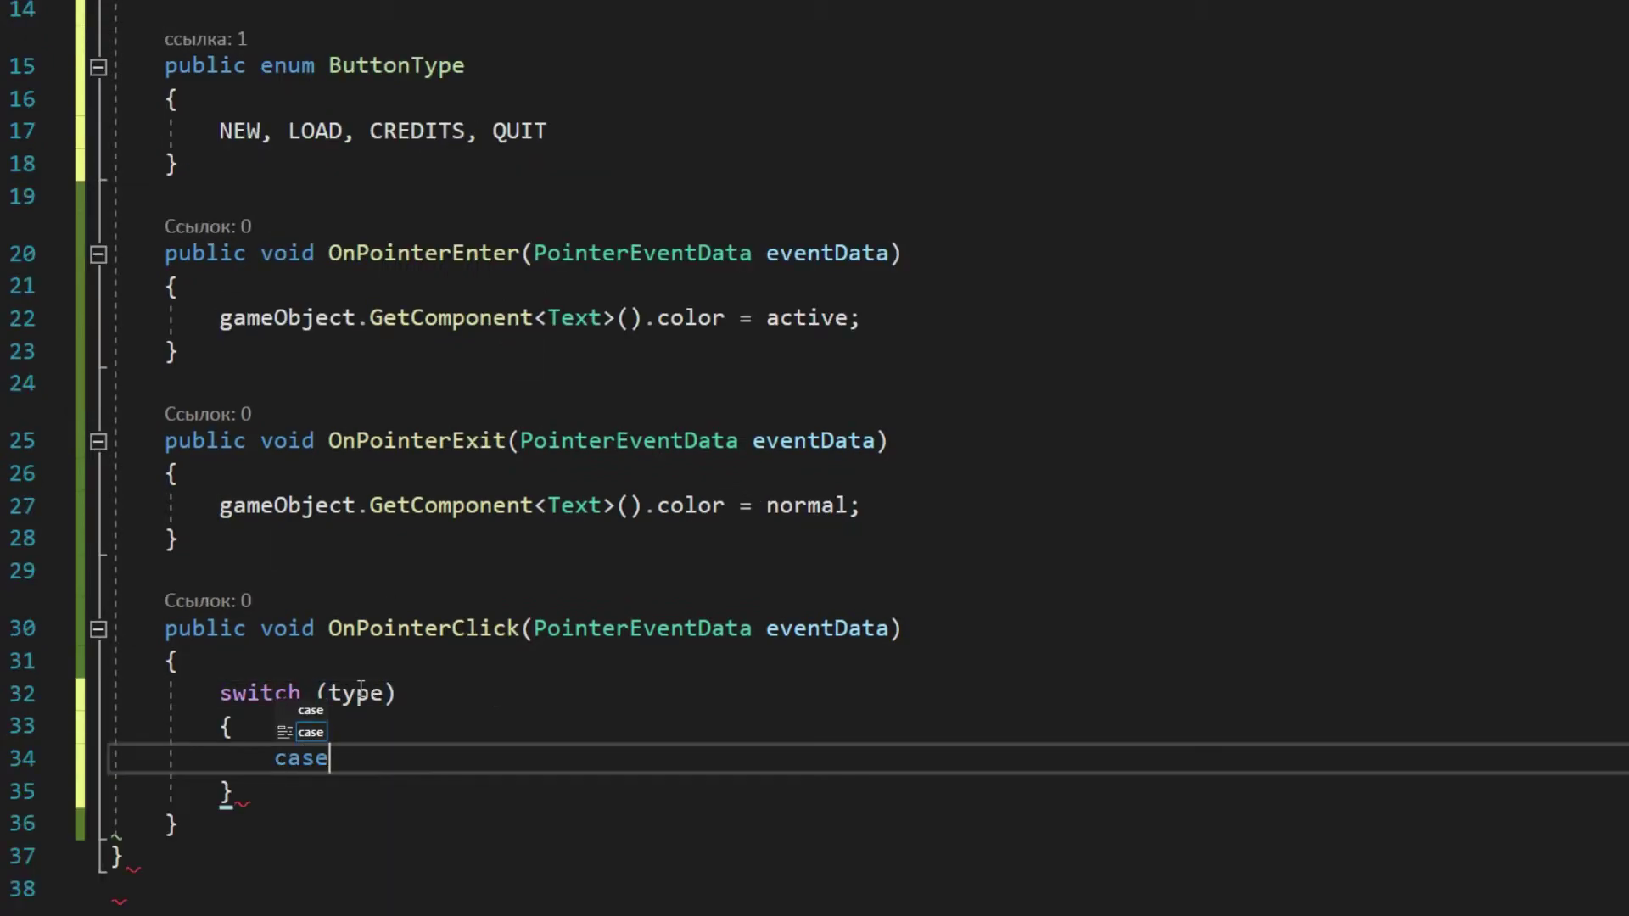
pyautogui.write(' ButtonType.NEW:')
# - Add a ButtonType.LOAD case with an empty line and a break after the NEW case
pyautogui.press('Return')
pyautogui.press('Return')
pyautogui.write('break;')
pyautogui.press('Up')
pyautogui.write('newg')
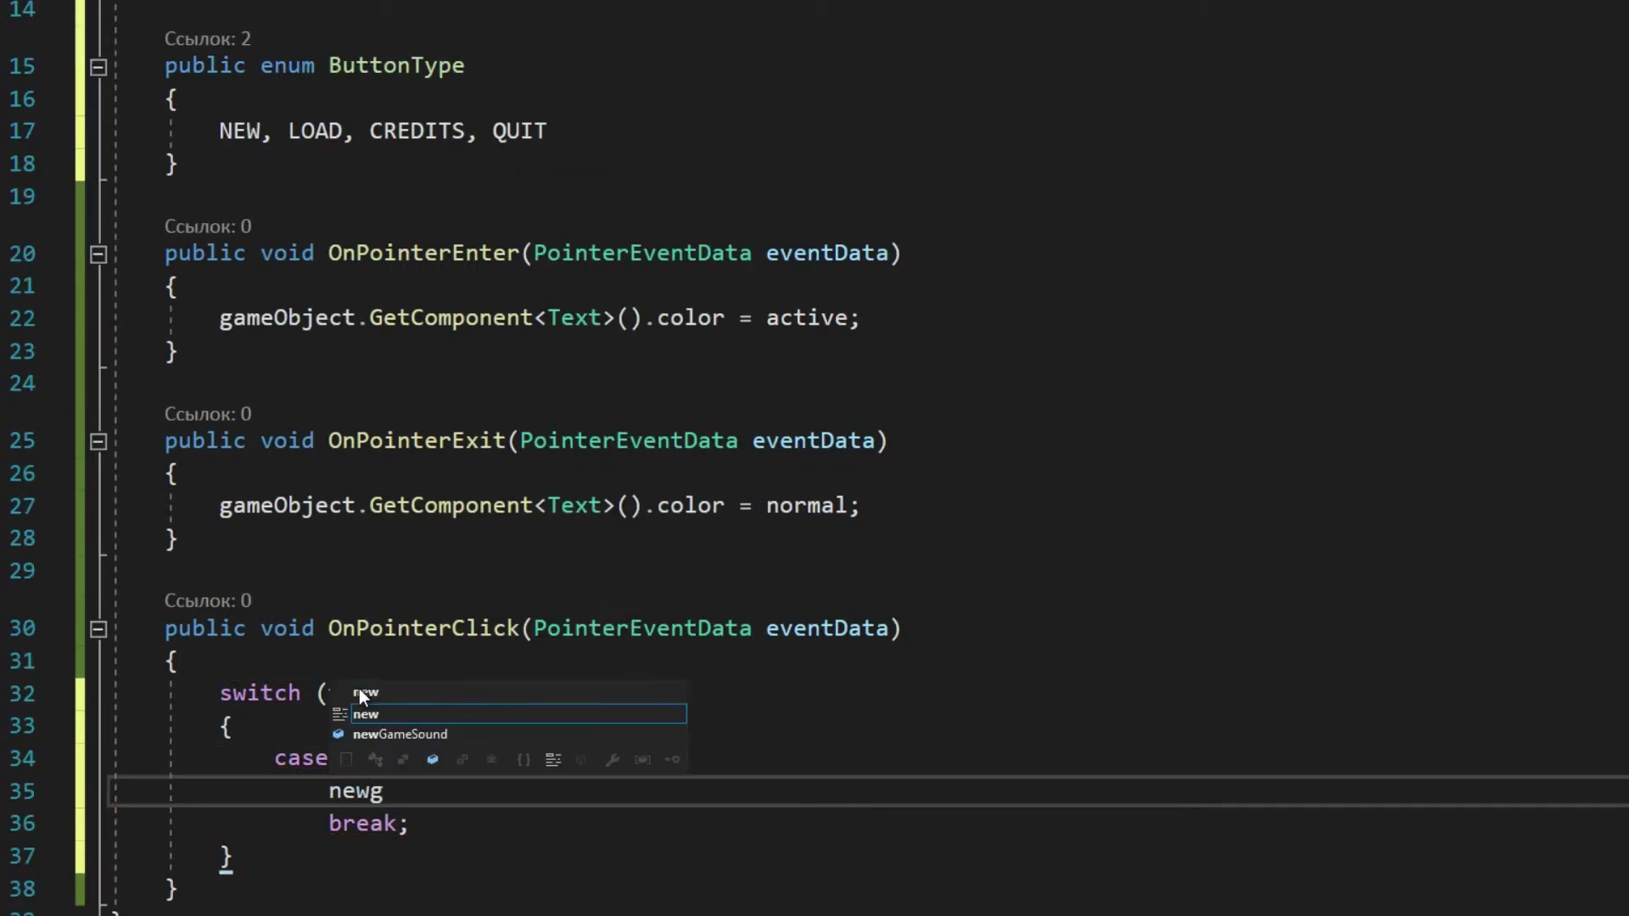
pyautogui.write('ameSound.Play();')
pyautogui.press('Down')
pyautogui.press('Return')
pyautogui.write('case Butt')
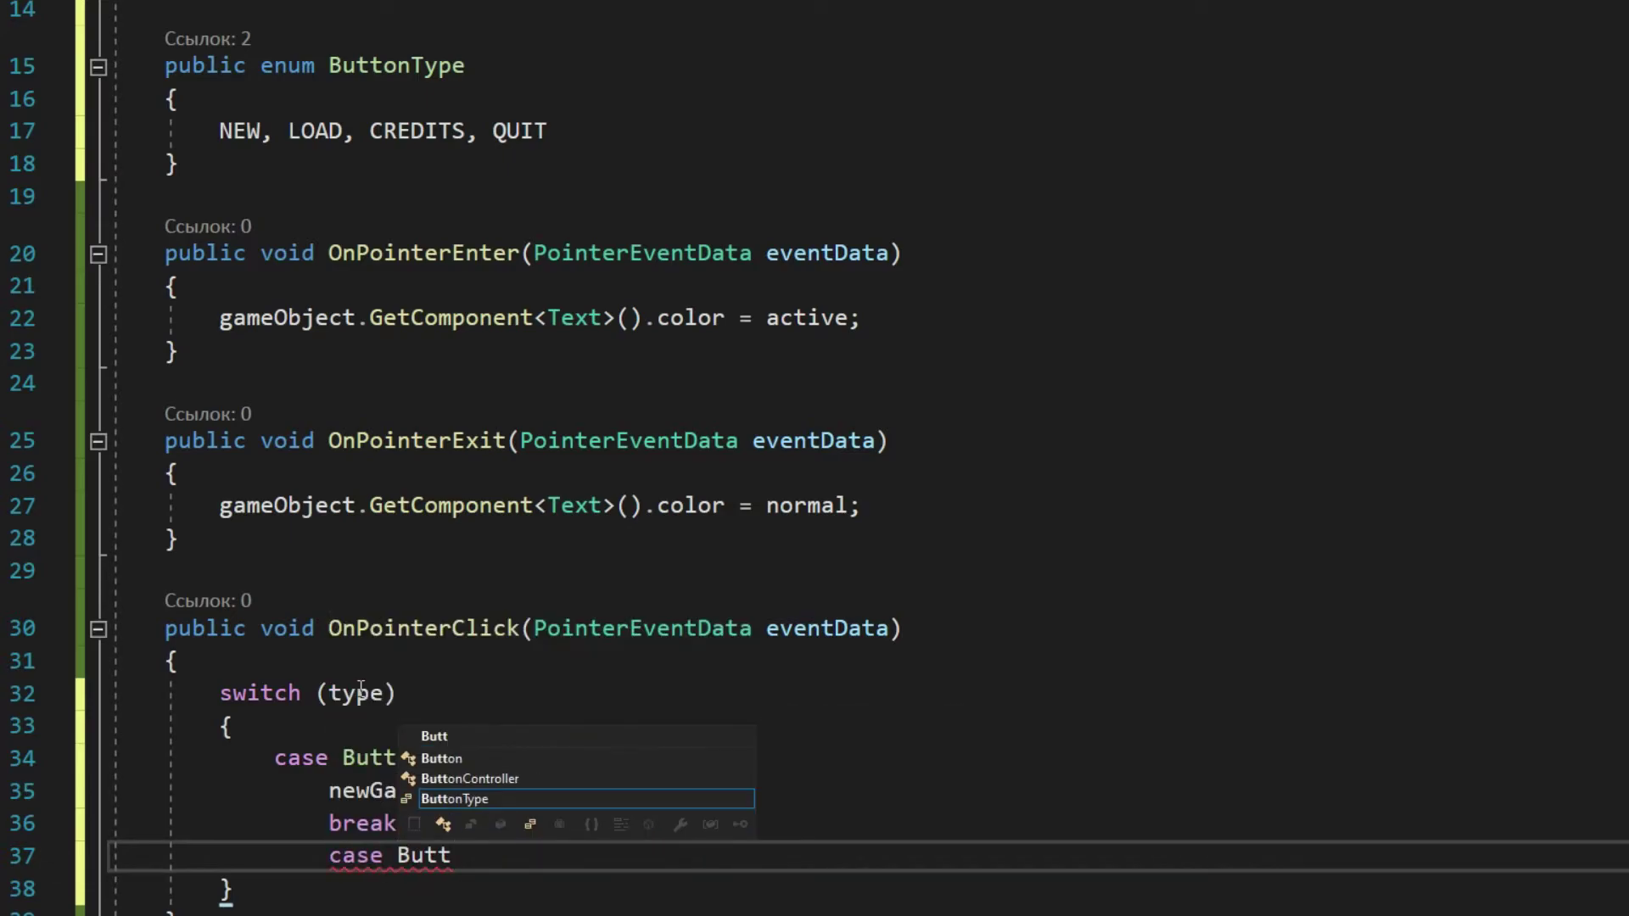
pyautogui.write('onType.LOAD:')
# - Duplicate the LOAD case twice below it and change the copies to ButtonType.CREDITS and ButtonType.QUIT
pyautogui.press('Return')
pyautogui.press('Return')
pyautogui.write('break;')
pyautogui.scroll(-2, 361, 691)
pyautogui.moveTo(274, 661); pyautogui.dragTo(438, 731)
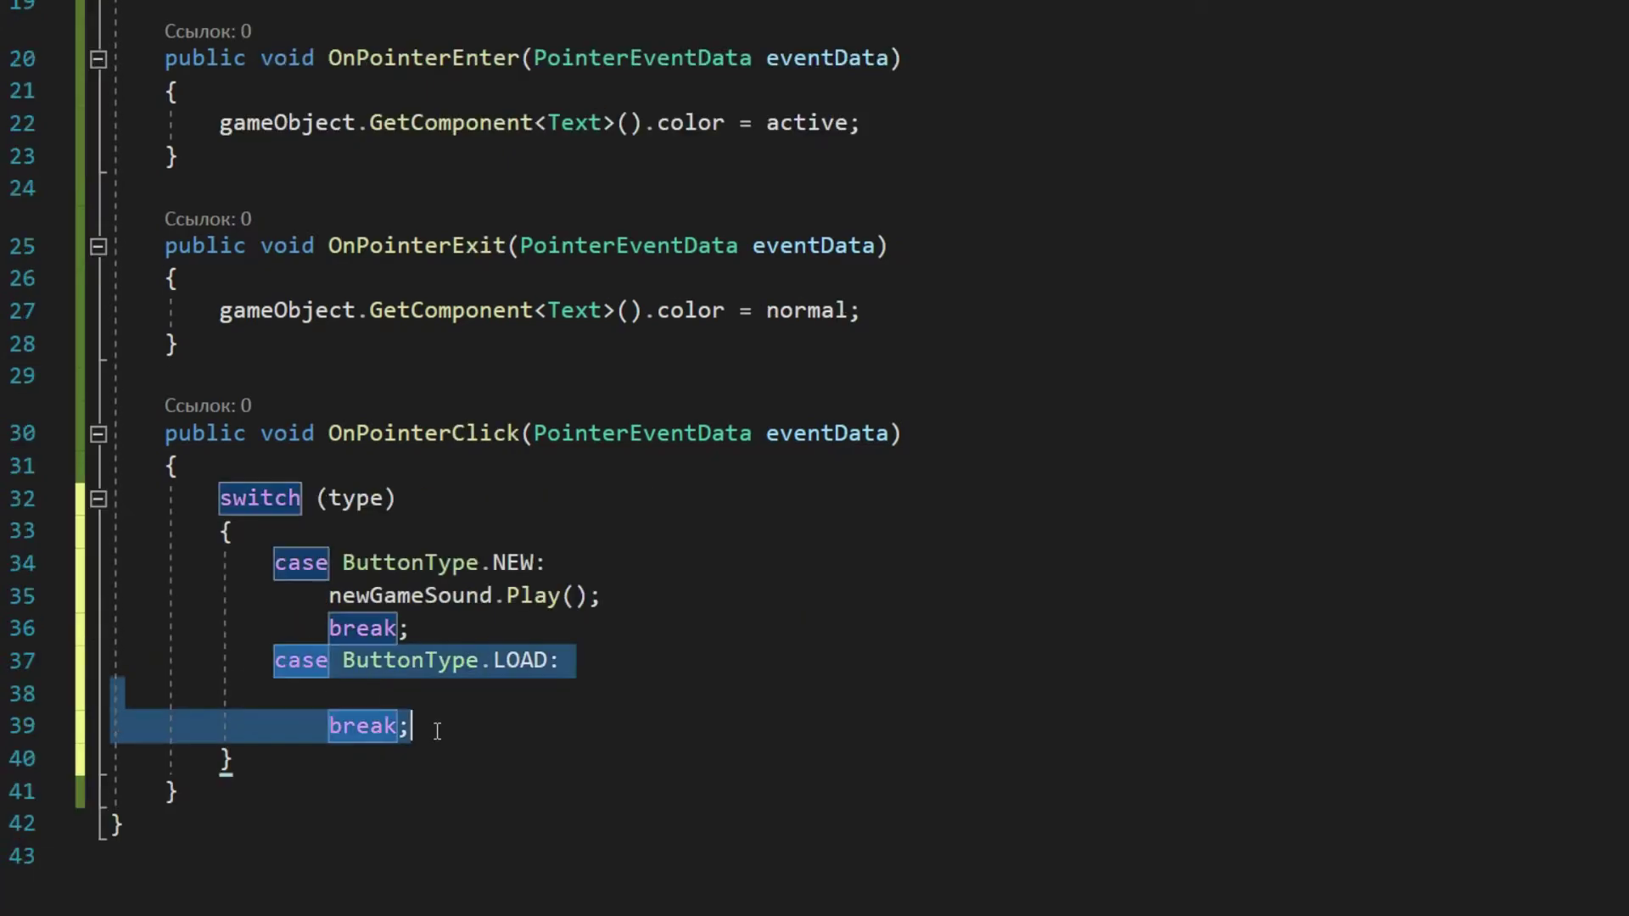
pyautogui.hotkey('ctrl', 'c')
pyautogui.press('Right')
pyautogui.press('Return')
pyautogui.hotkey('ctrl', 'v')
pyautogui.press('Return')
pyautogui.hotkey('ctrl', 'v')
pyautogui.doubleClick(513, 759)
pyautogui.write('CREDITS')
pyautogui.doubleClick(506, 854)
pyautogui.write('QUIT')
# - Add Application.Quit(); to the QUIT case and Debug.Log("load scene"); to the LOAD case
pyautogui.click(484, 888)
pyautogui.write('Application.Q')
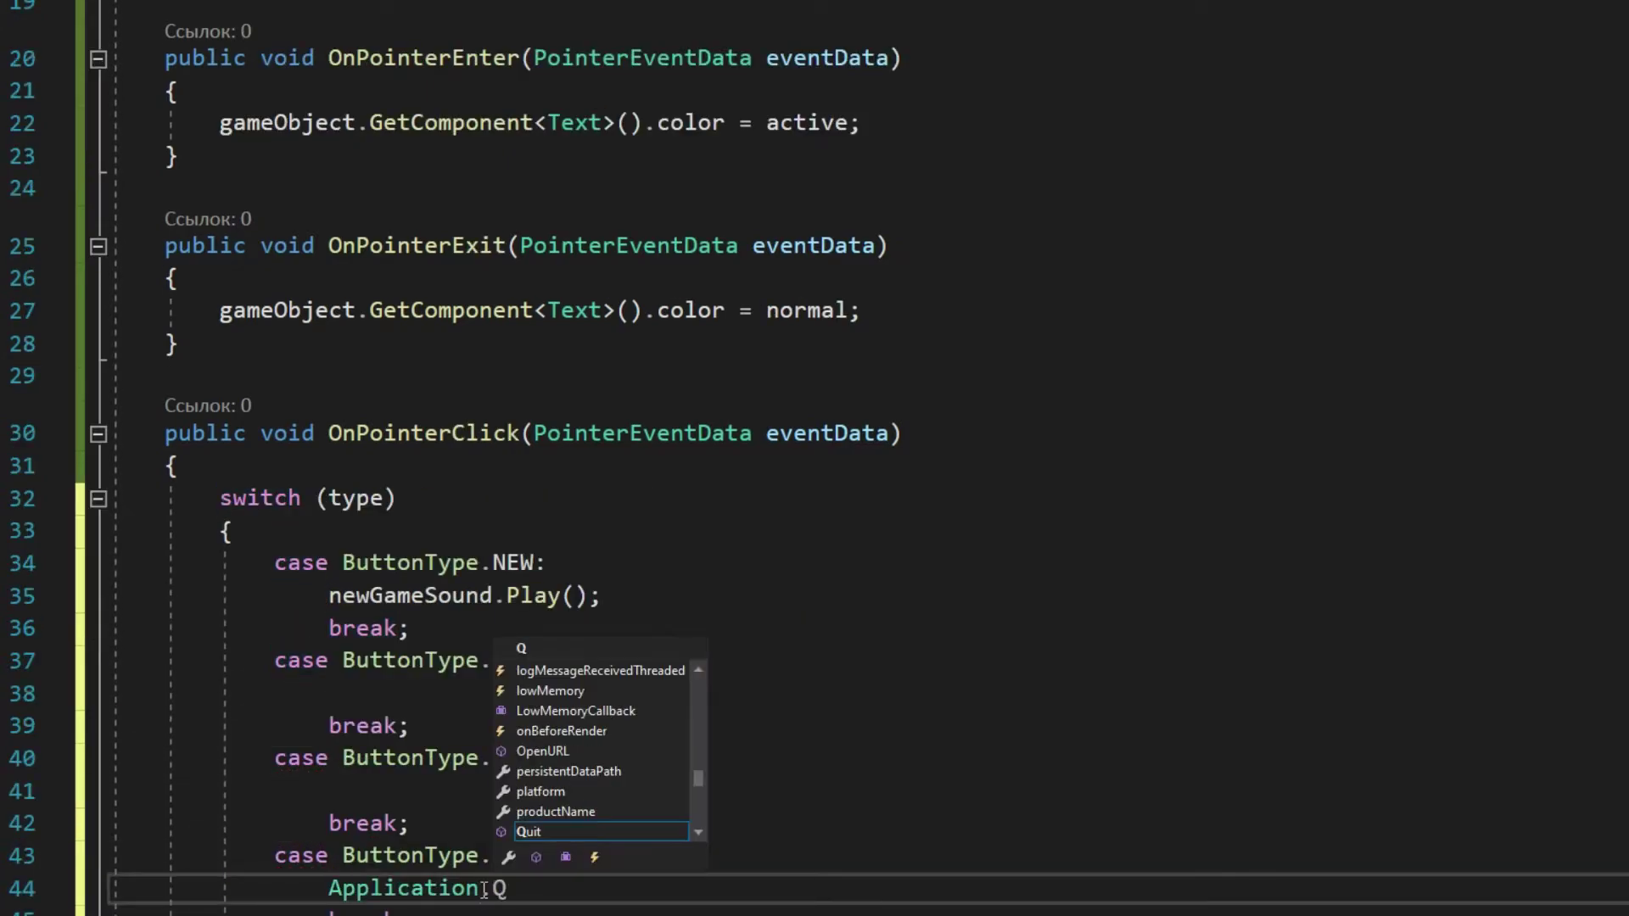
pyautogui.write('uit();')
pyautogui.scroll(1, 484, 882)
pyautogui.click(452, 790)
pyautogui.write('Debug.Log("load scene");')
# - Copy the Debug.Log line into the CREDITS case, change its message to "go to credits" and save the script
pyautogui.moveTo(329, 790); pyautogui.dragTo(656, 790)
pyautogui.hotkey('ctrl', 'c')
pyautogui.click(759, 887)
pyautogui.hotkey('ctrl', 'v')
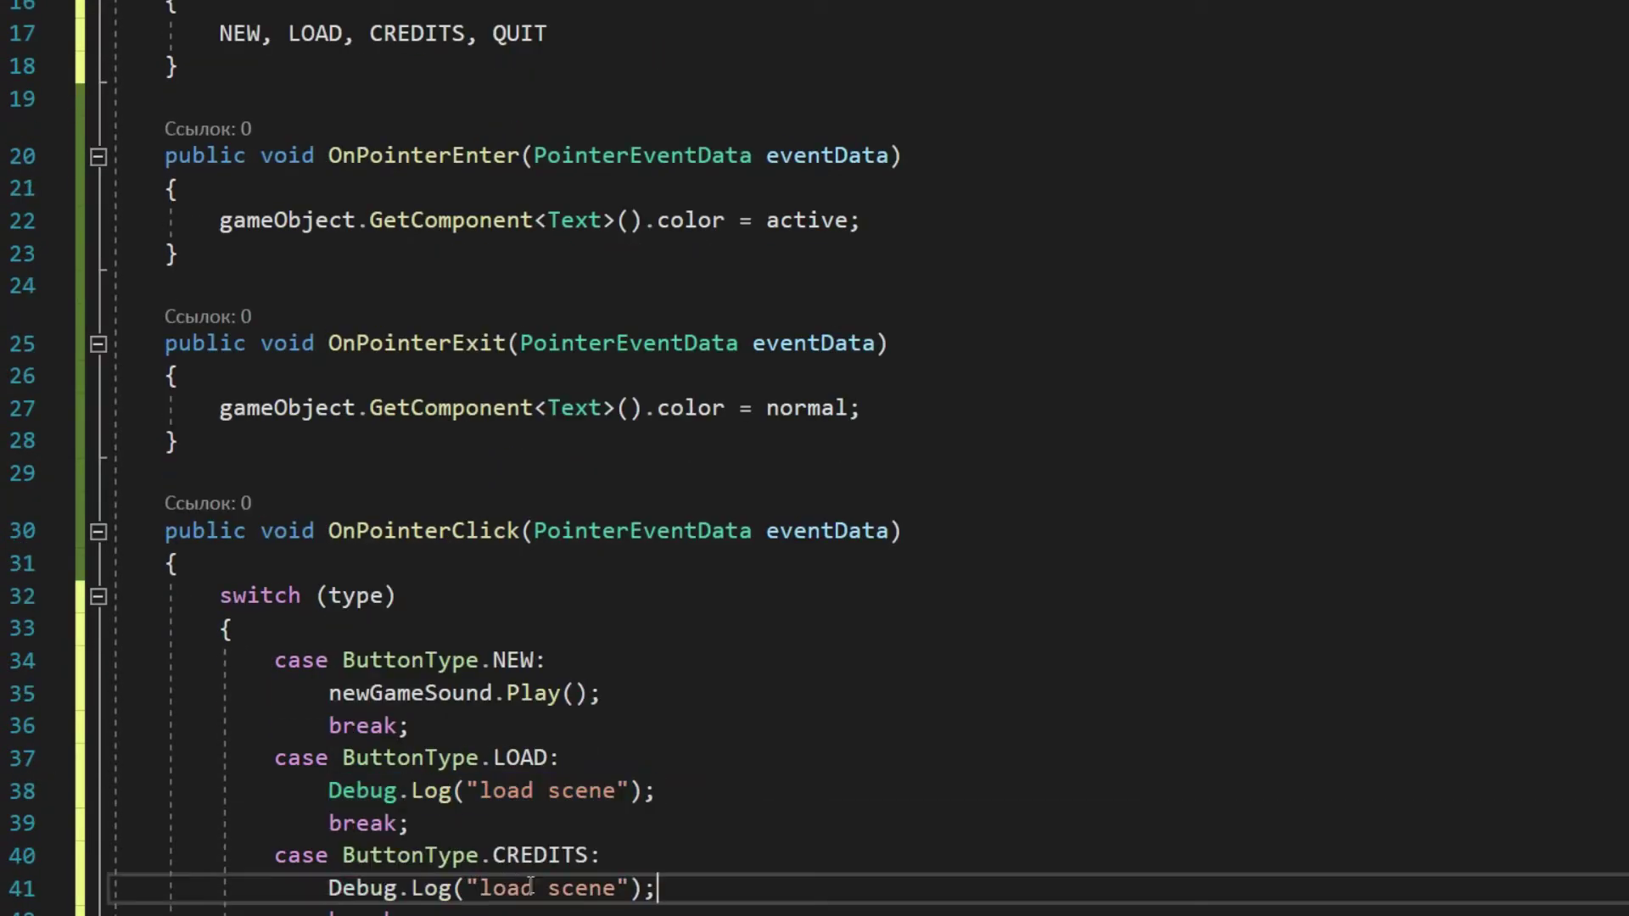
pyautogui.moveTo(629, 888); pyautogui.dragTo(480, 888)
pyautogui.write('go to credits')
pyautogui.hotkey('ctrl', 's')
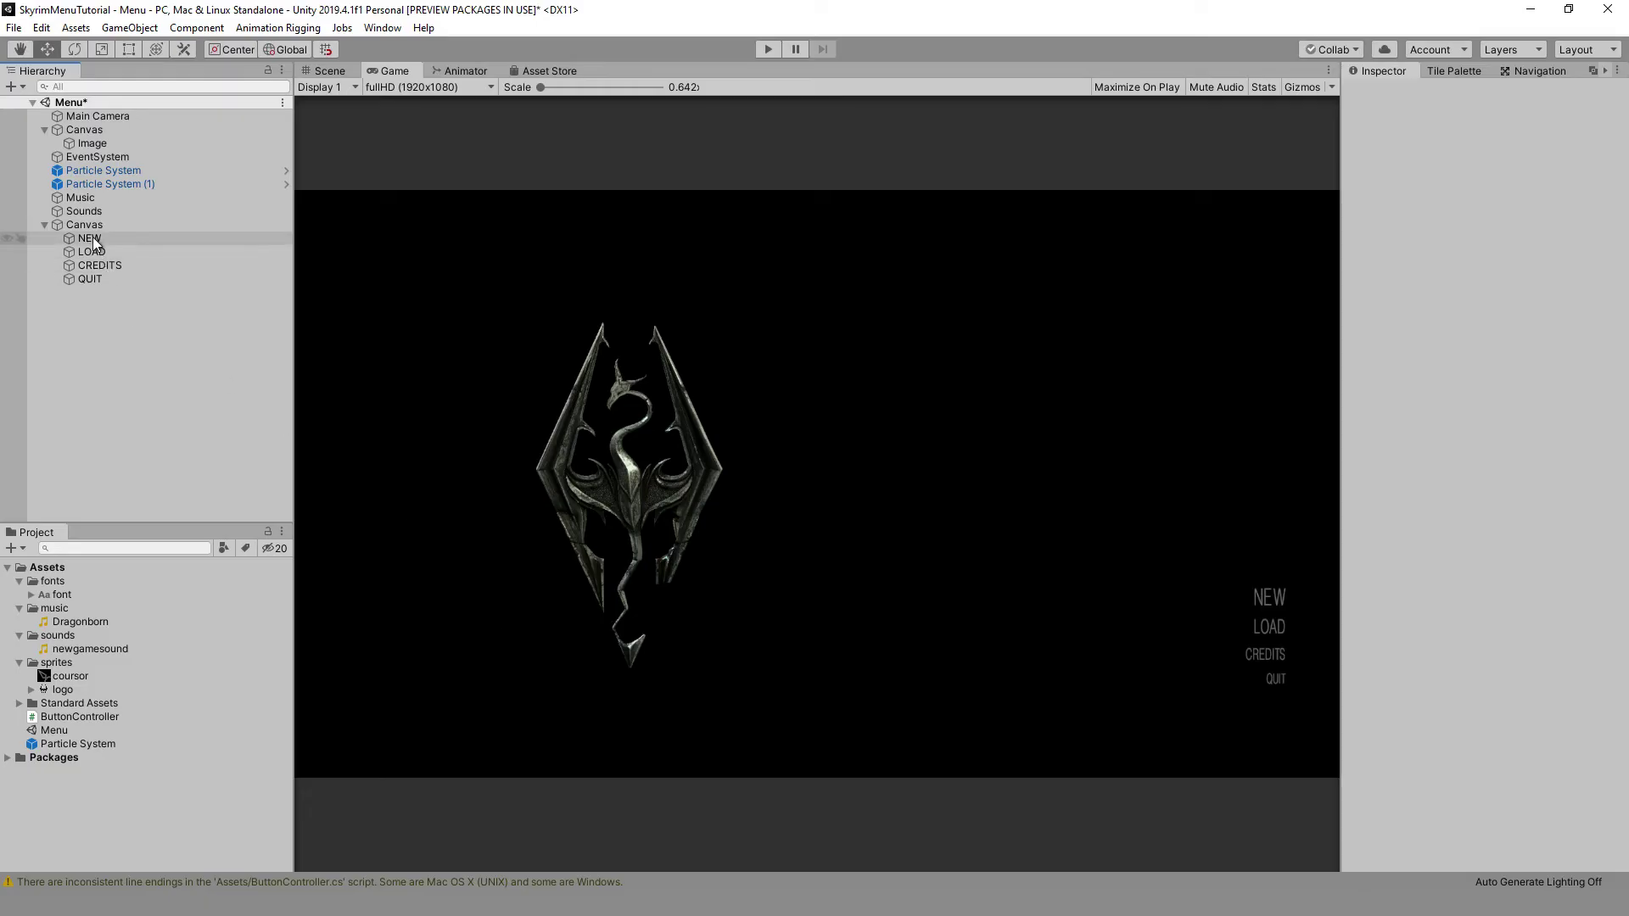
# - In Unity, match the Button Controller Type of LOAD, CREDITS and QUIT to their names and assign Sounds as NEW's New Game Sound
pyautogui.click(99, 264)
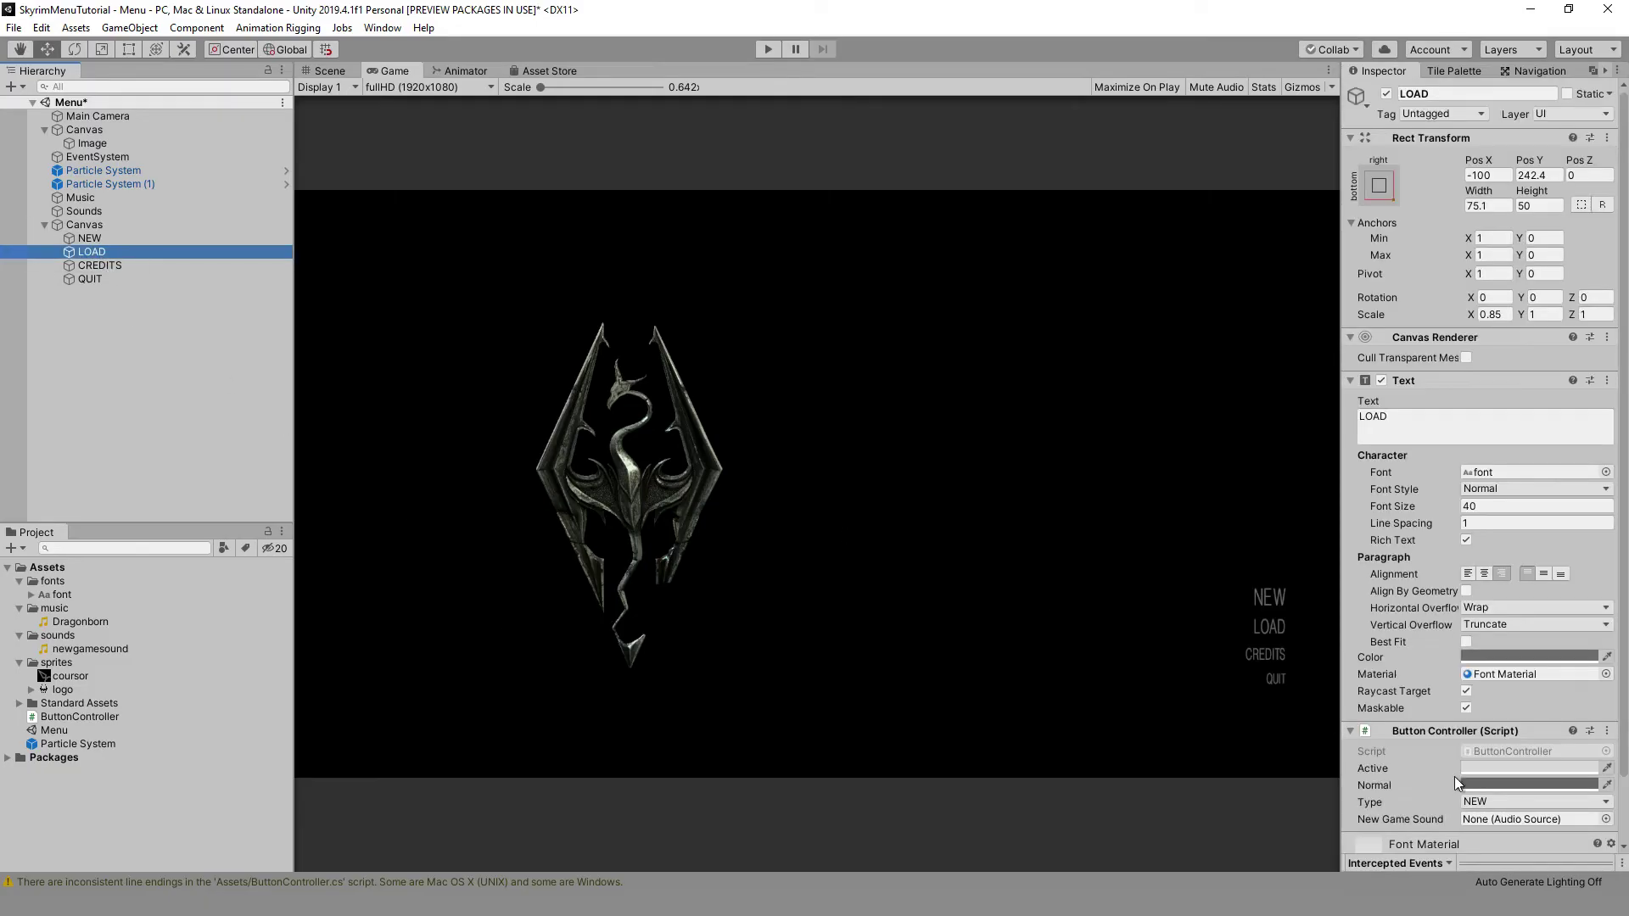
pyautogui.click(1535, 802)
pyautogui.click(1499, 821)
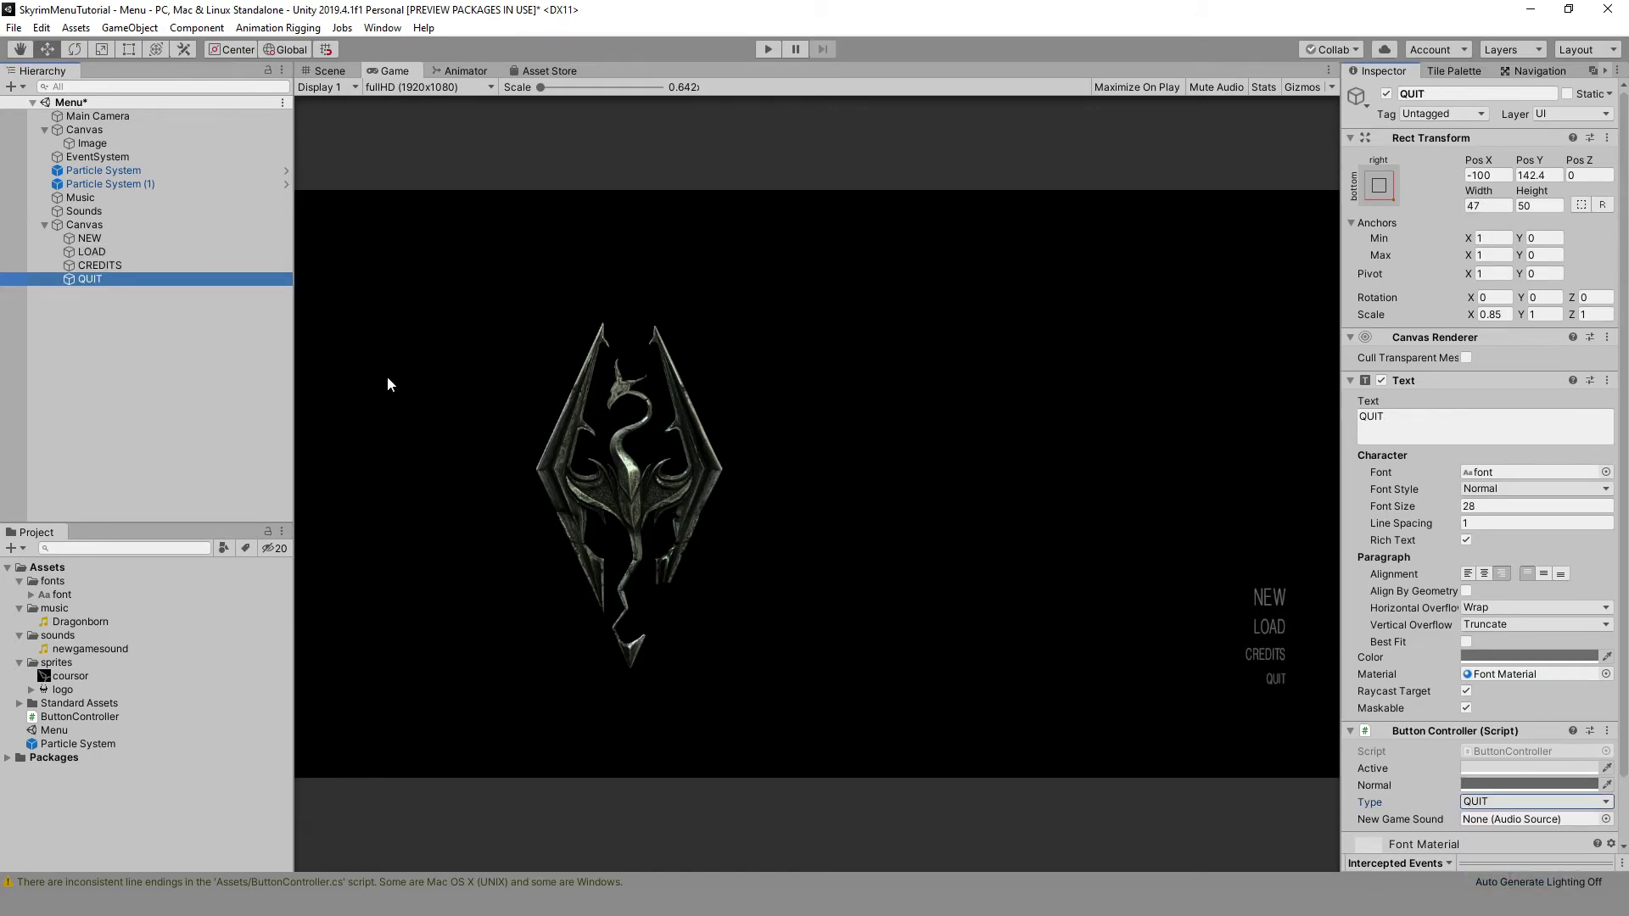
pyautogui.click(89, 238)
pyautogui.moveTo(1473, 811); pyautogui.dragTo(1509, 818)
# - Play the scene, test the LOAD and CREDITS texts, and stop playback
pyautogui.hotkey('ctrl', 'p')
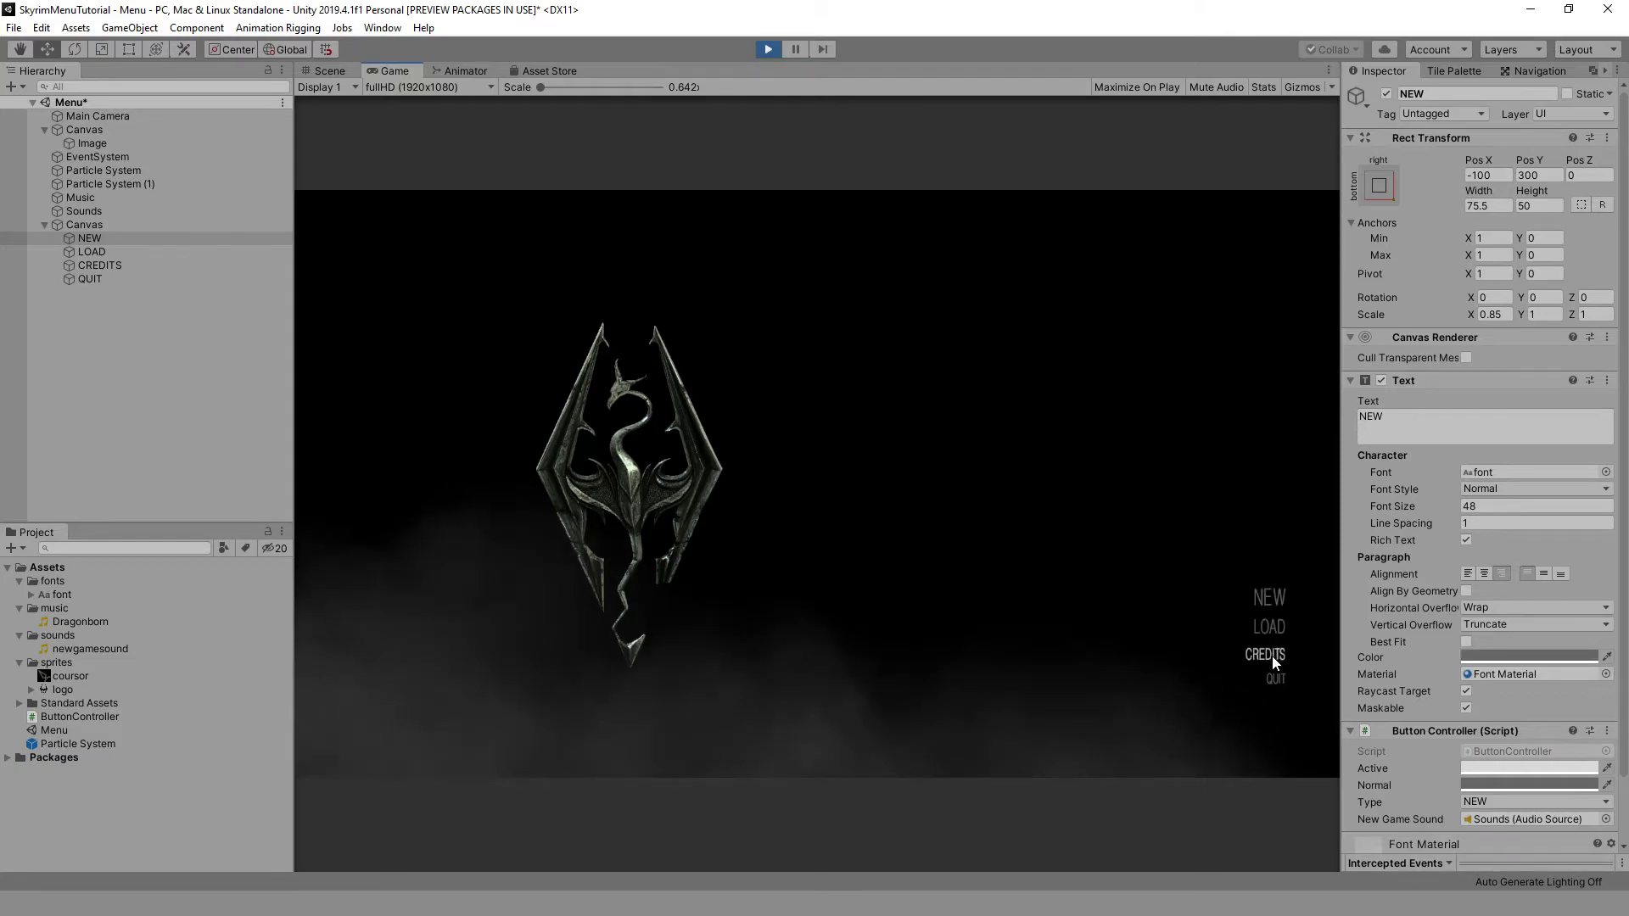
pyautogui.click(1275, 633)
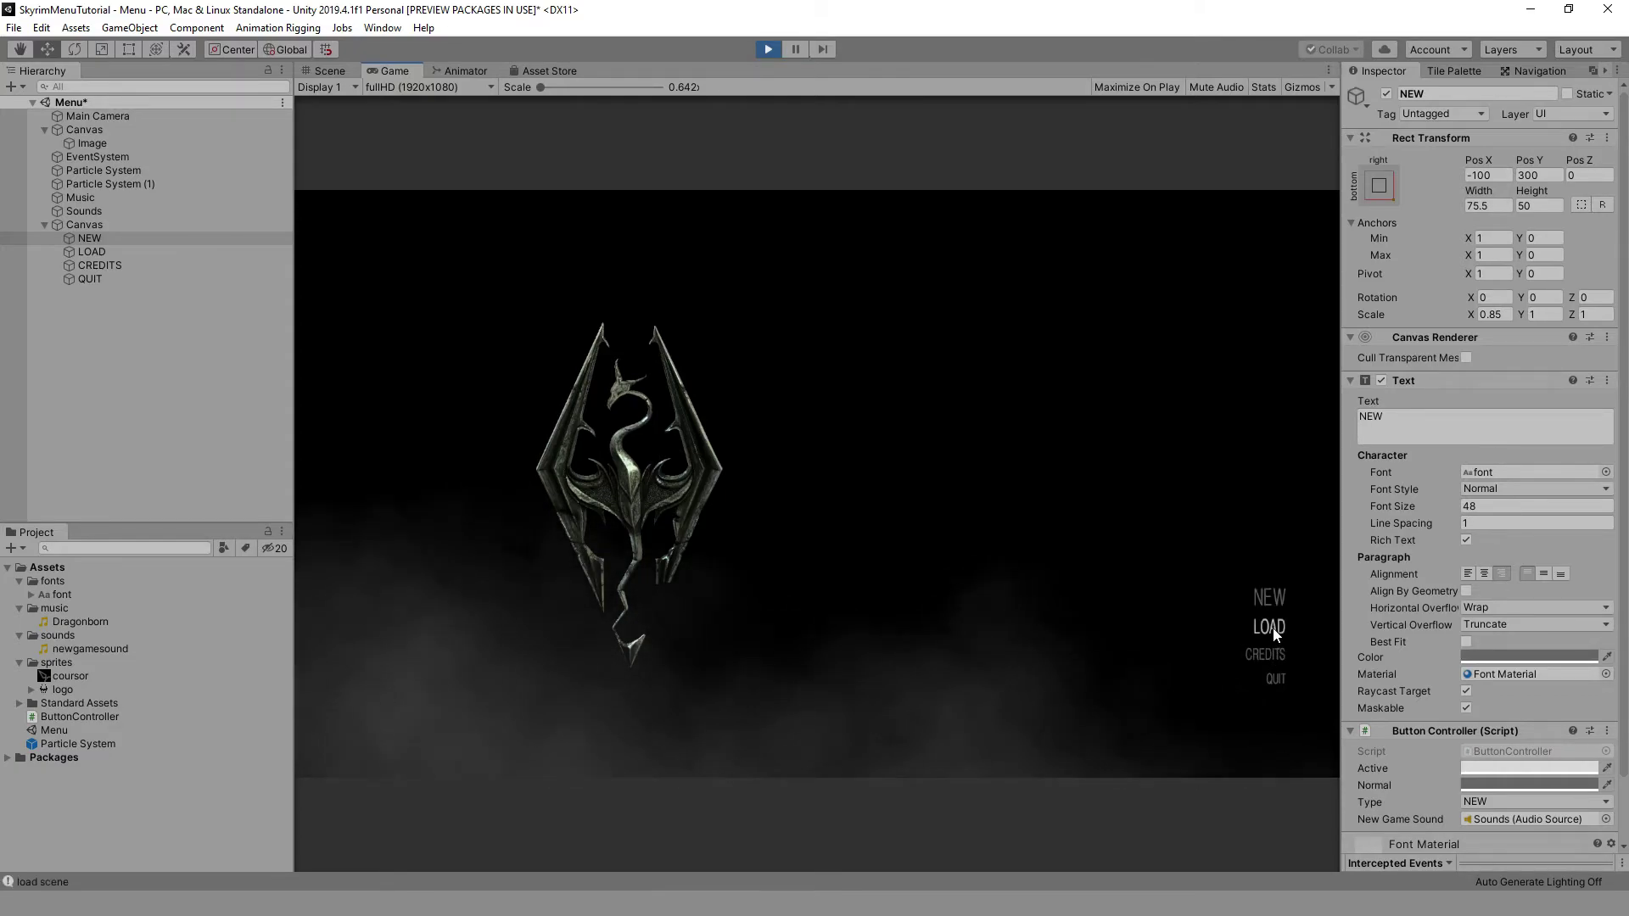
pyautogui.click(1269, 656)
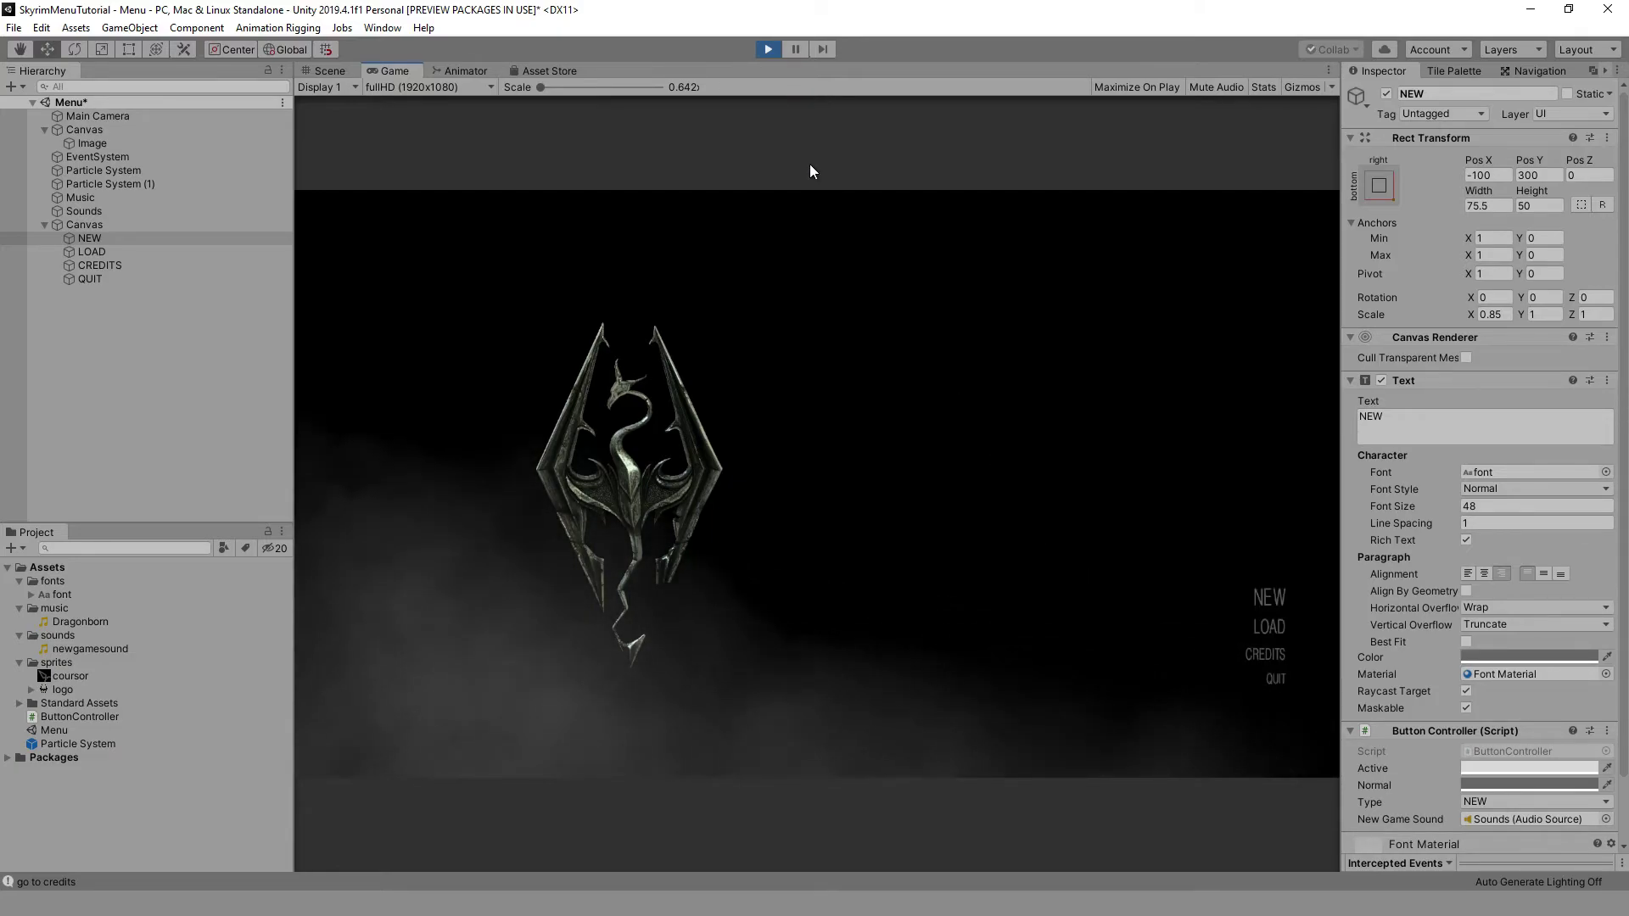
pyautogui.click(763, 52)
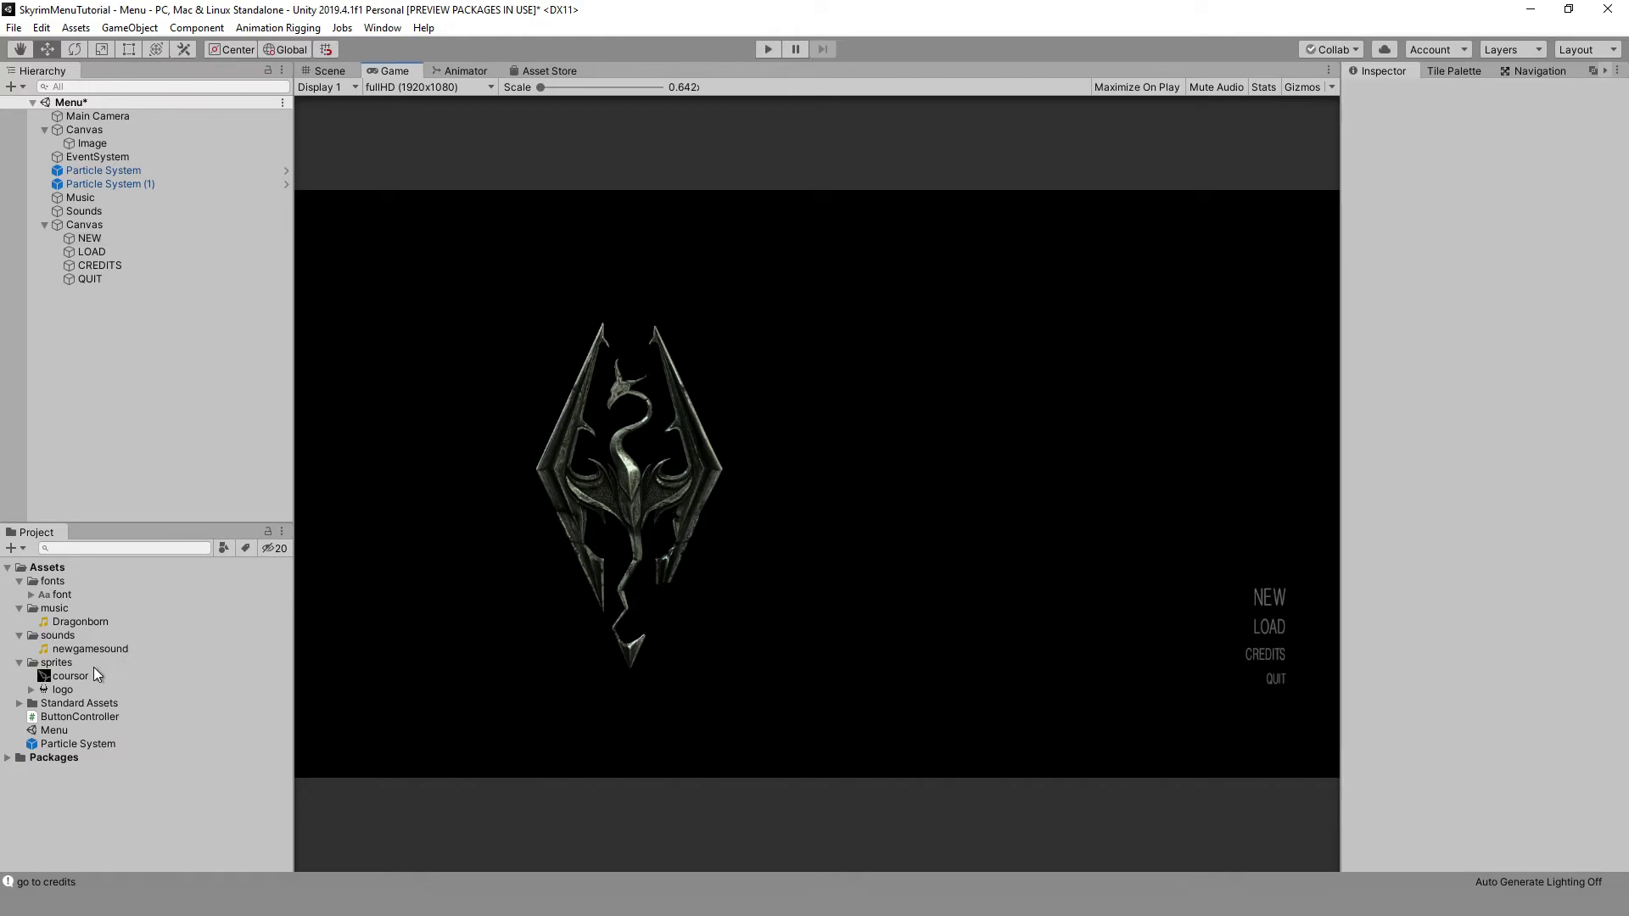
# - Set the coursor image's Texture Type to Cursor and its Max Size to 256, and apply the import settings
pyautogui.click(93, 676)
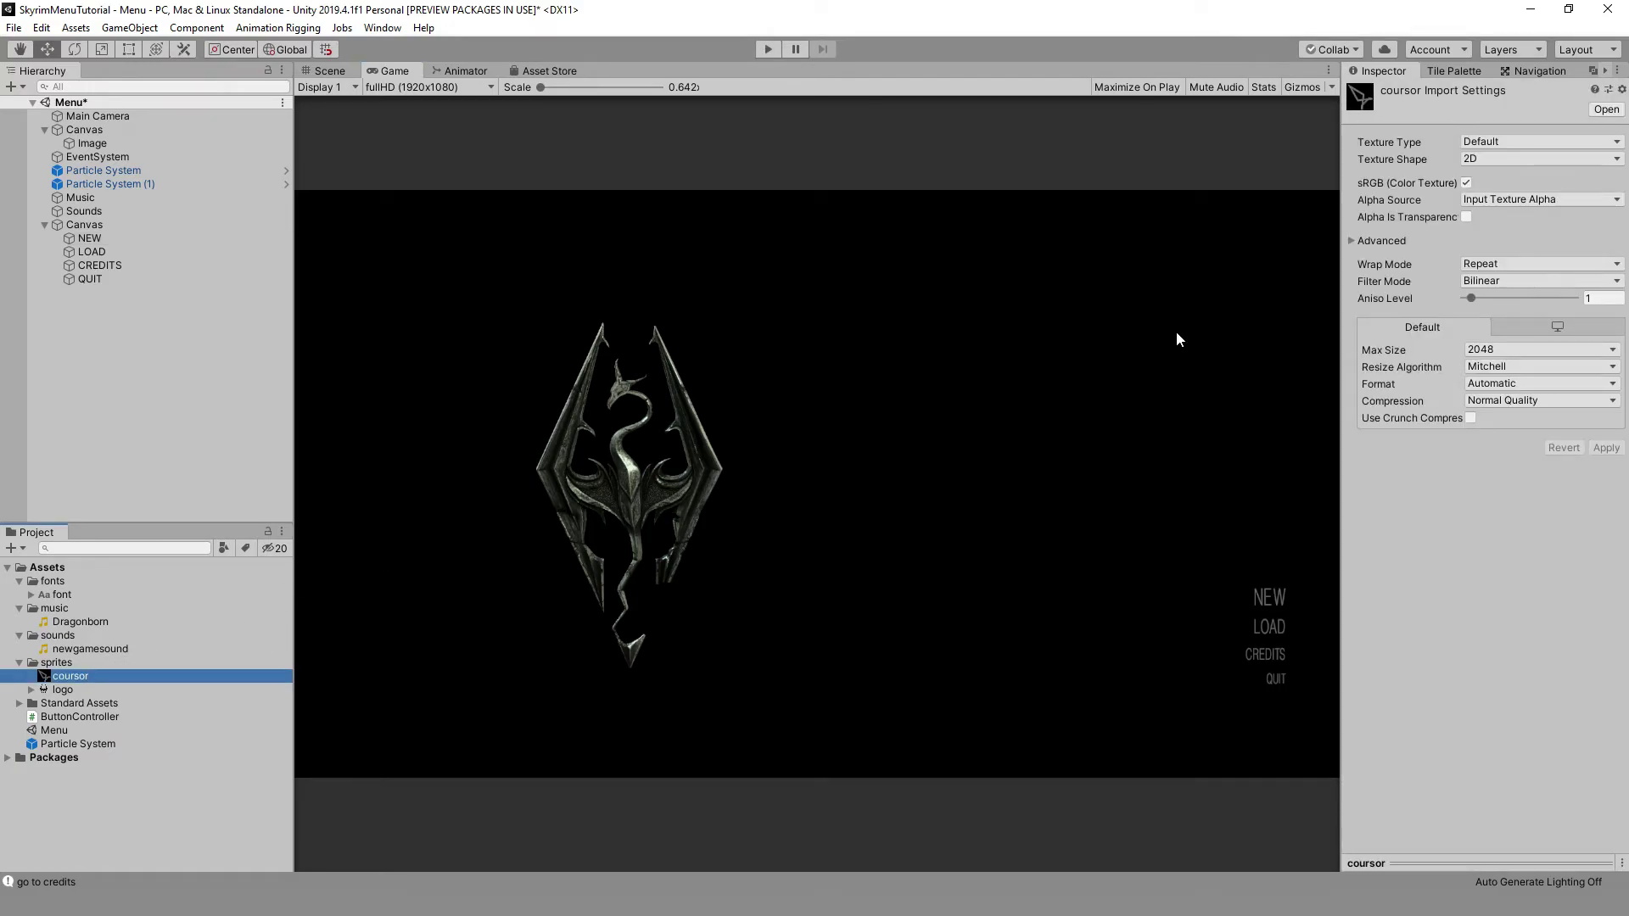
pyautogui.click(1477, 142)
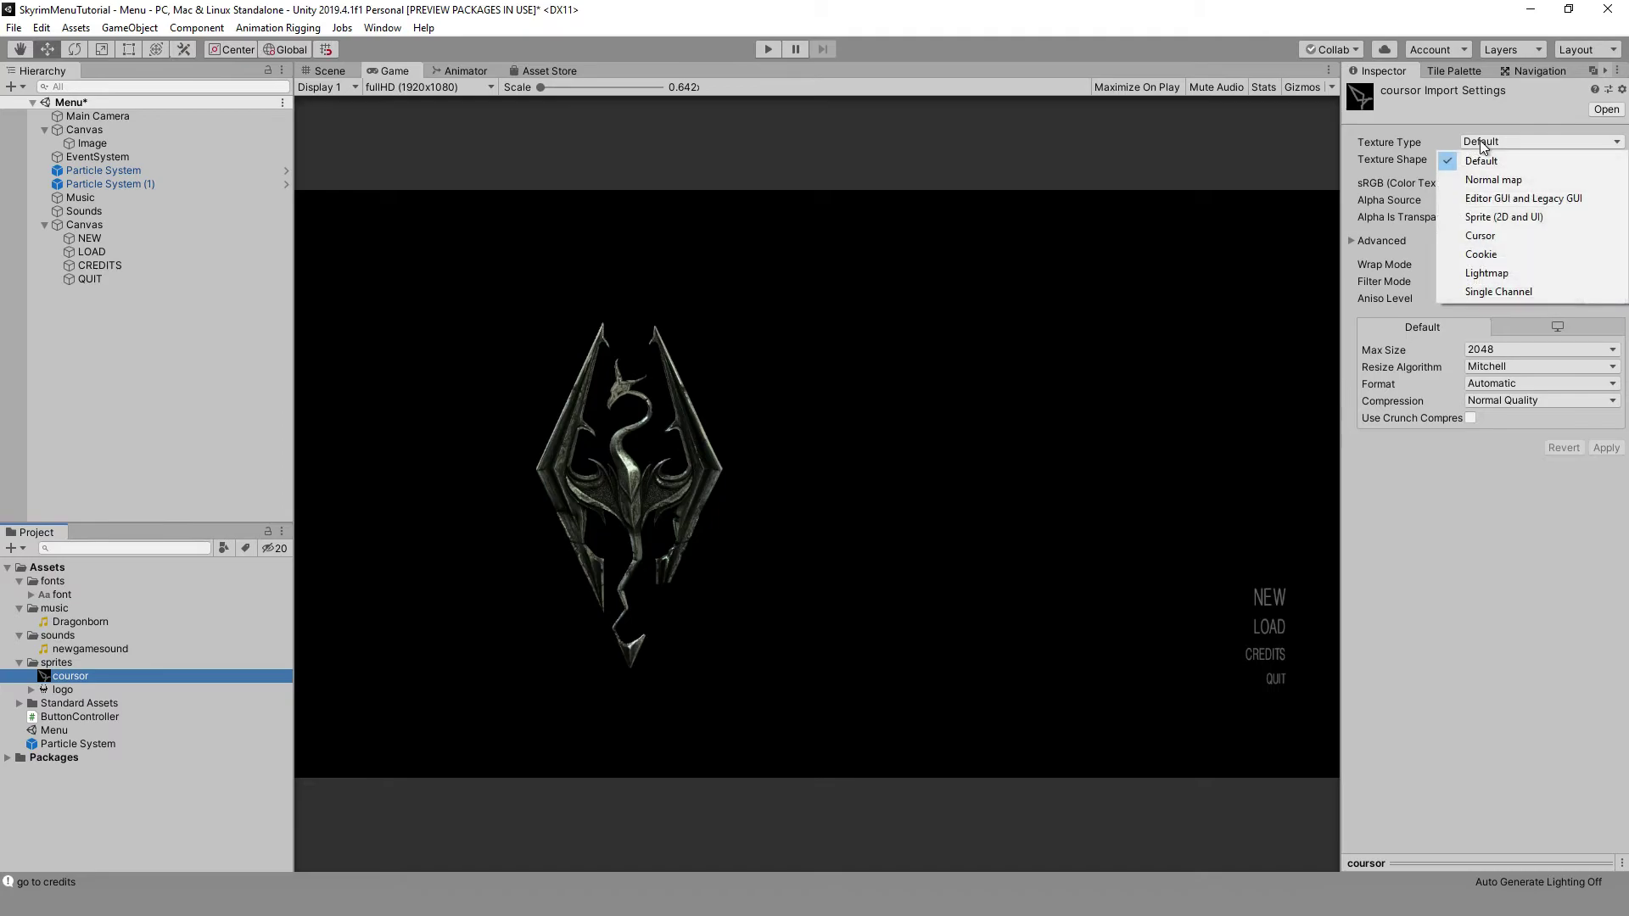
pyautogui.click(1494, 238)
pyautogui.click(1494, 297)
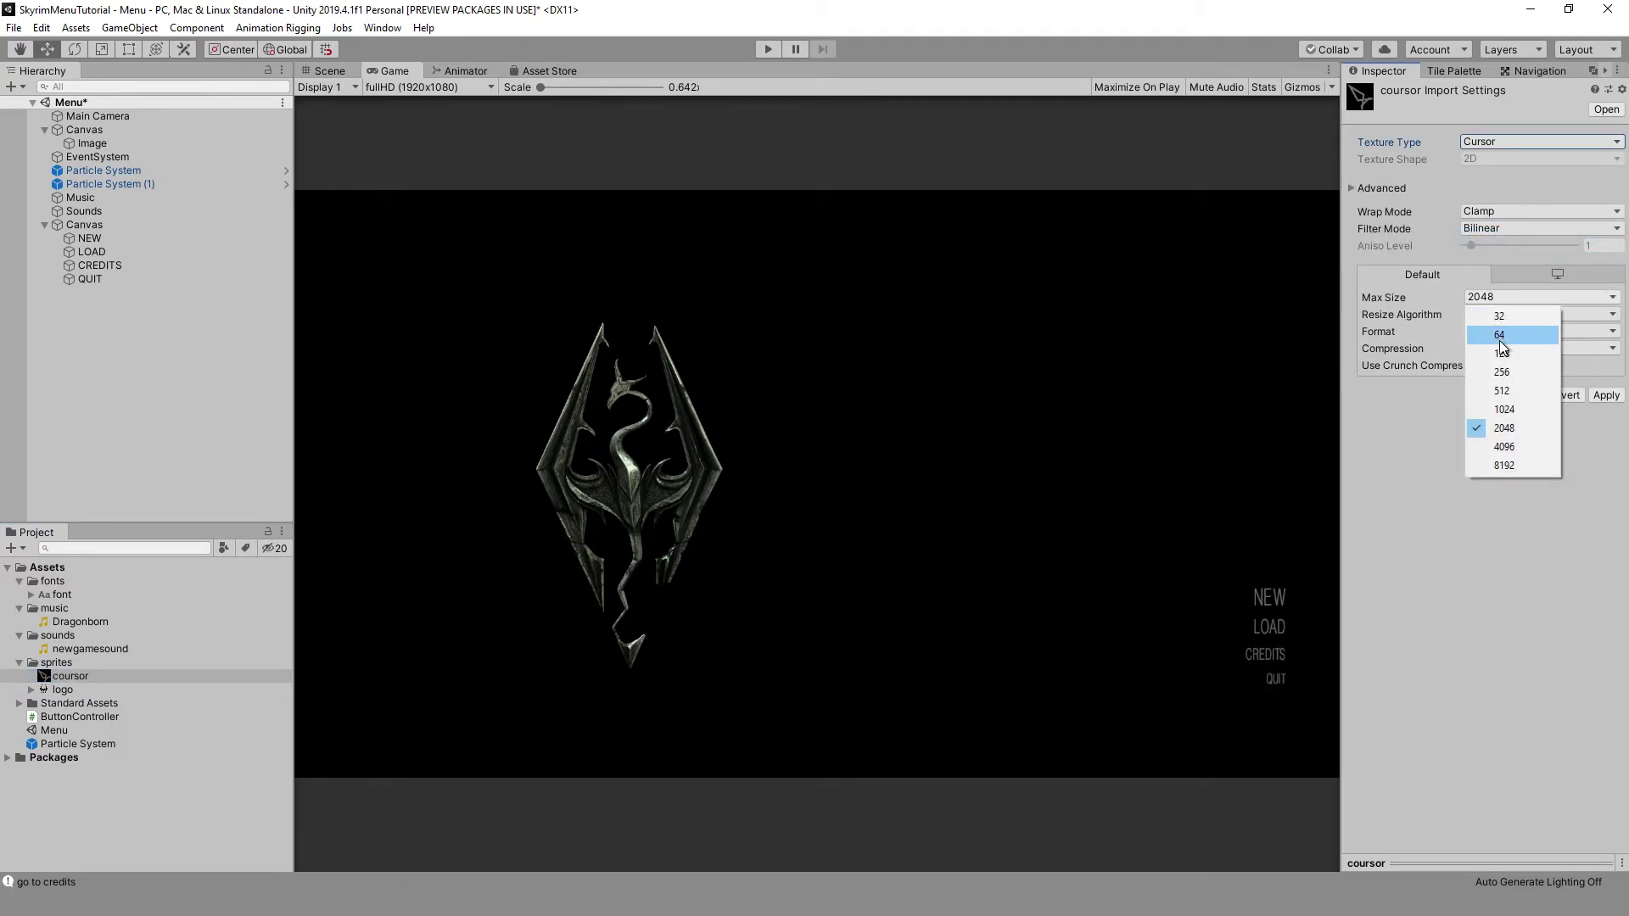
pyautogui.click(1501, 371)
pyautogui.click(1599, 396)
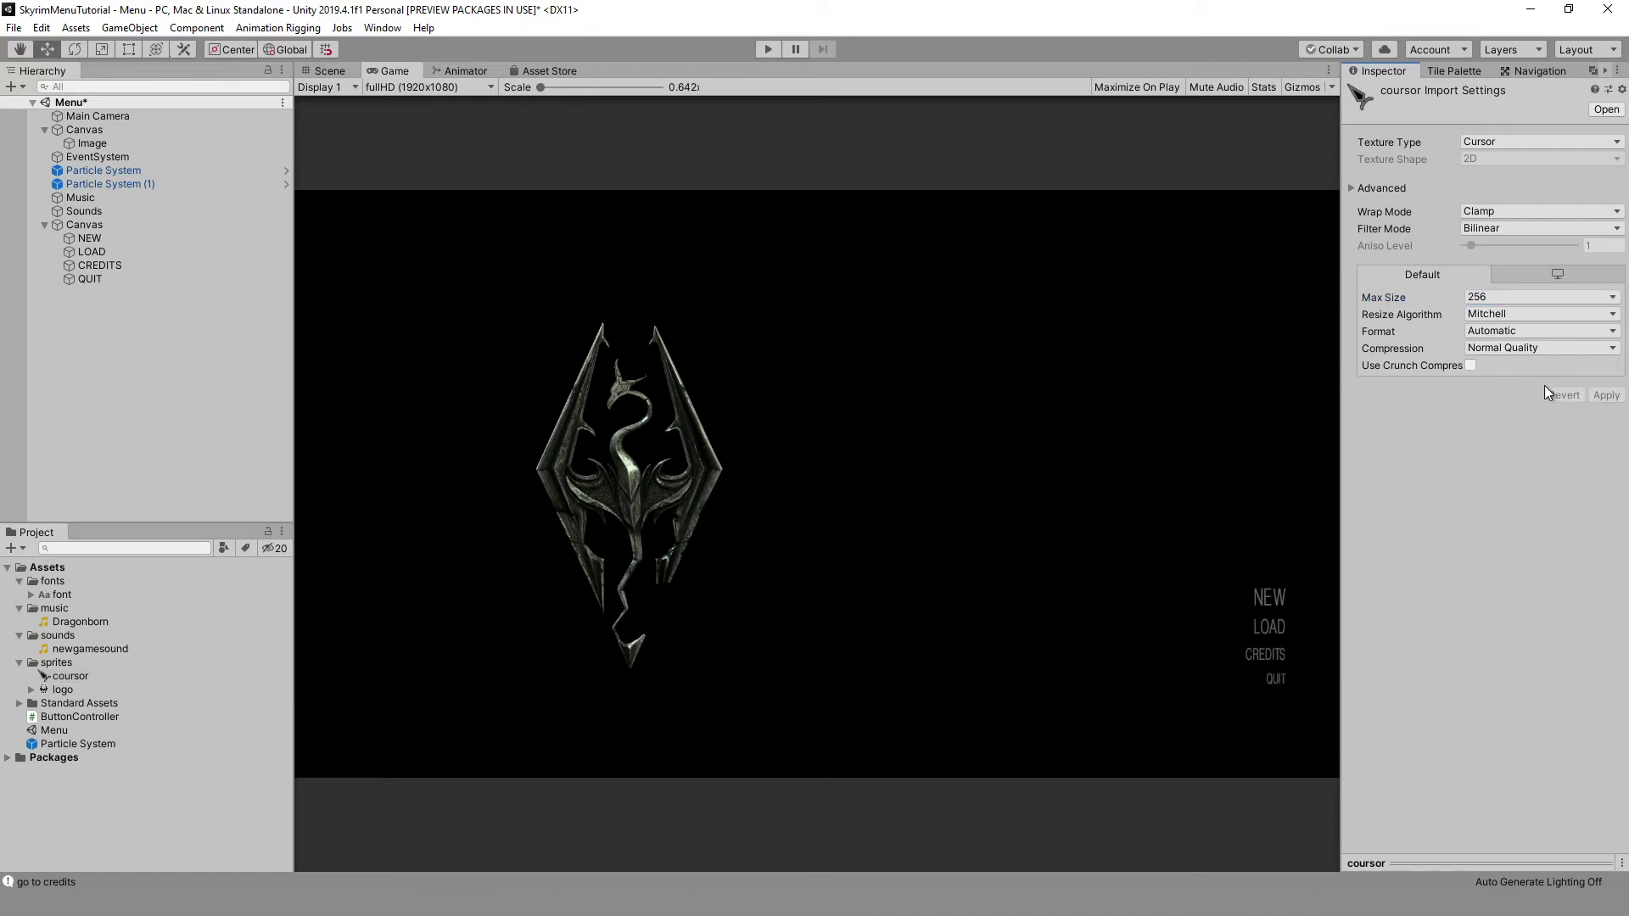
# - Assign the coursor texture as the Default Cursor in the project's Player settings
pyautogui.click(13, 27)
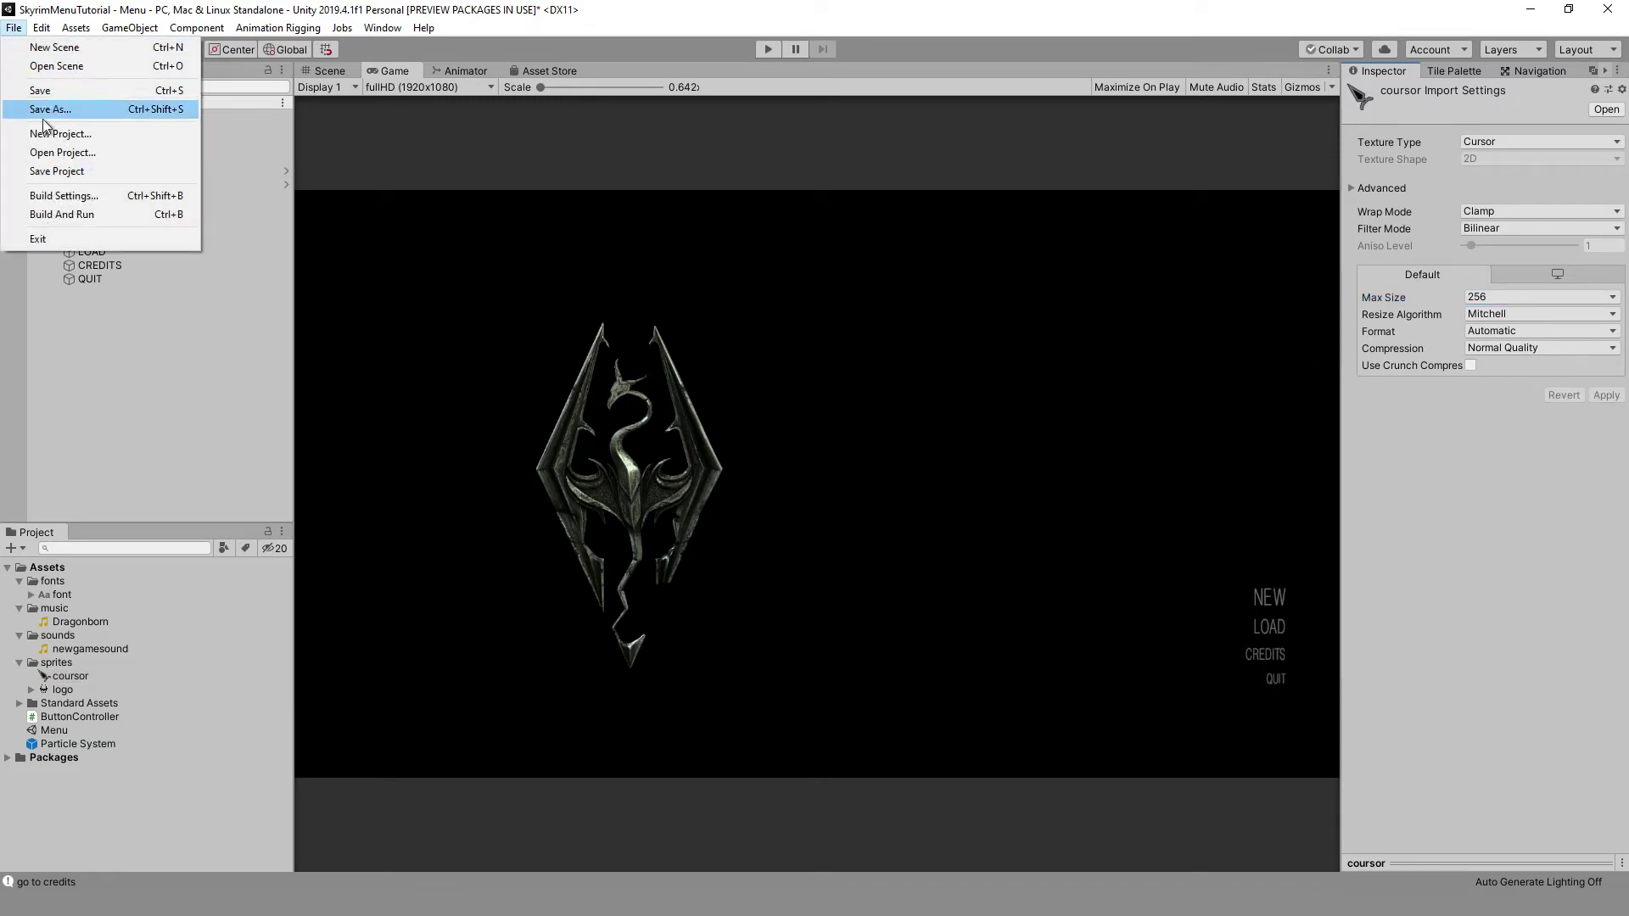
pyautogui.click(64, 196)
pyautogui.click(506, 779)
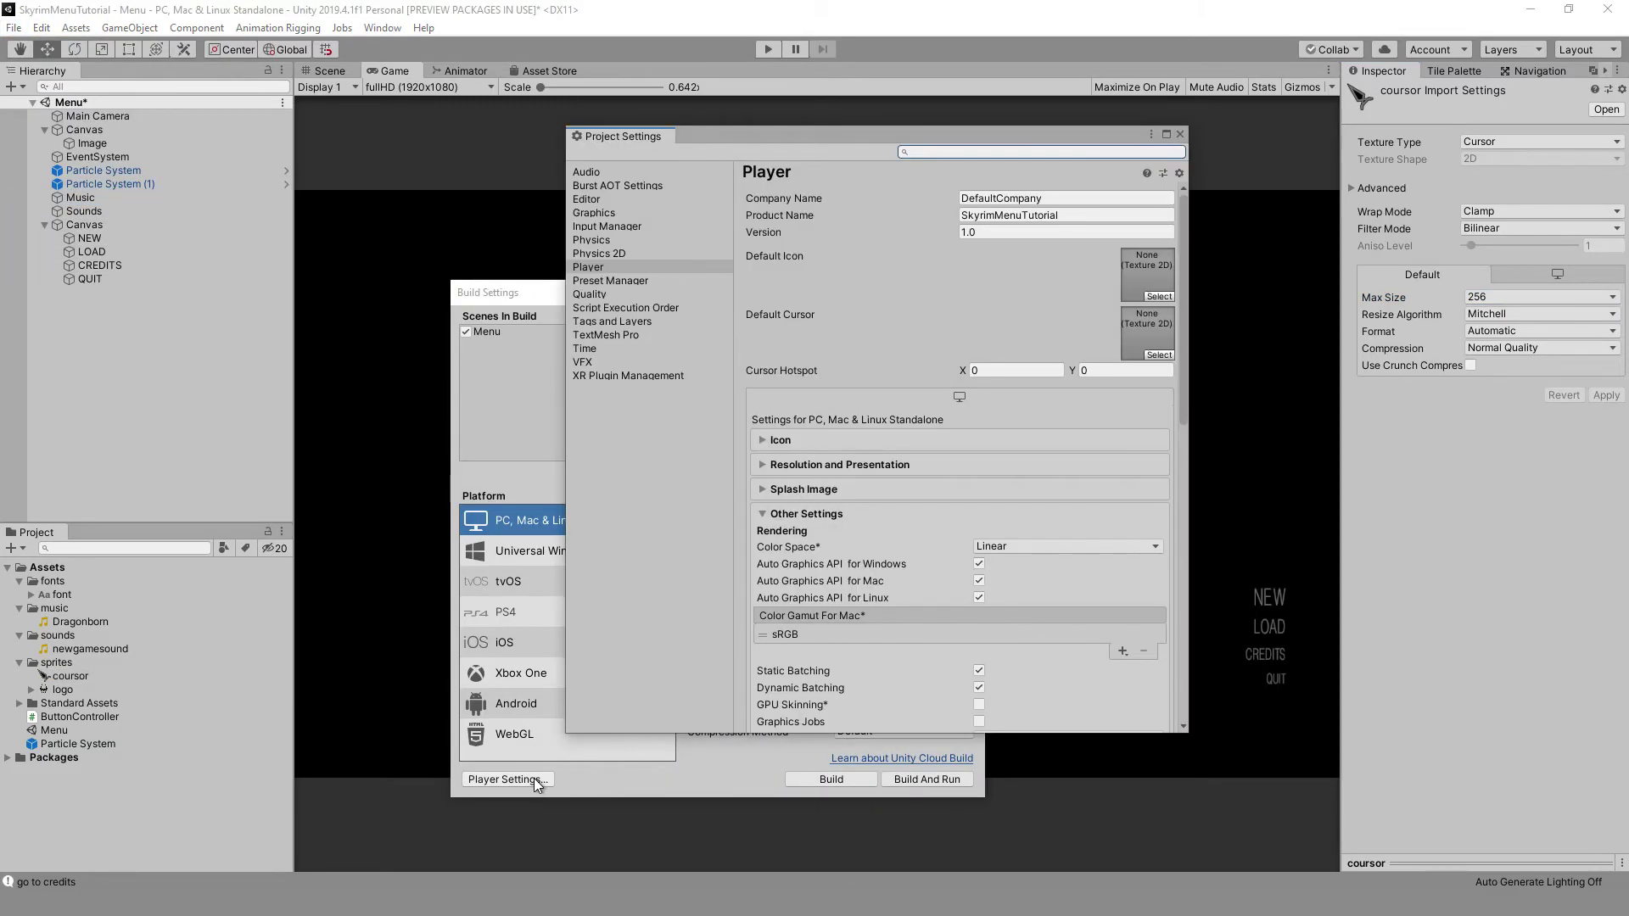
pyautogui.moveTo(61, 683); pyautogui.dragTo(1175, 357)
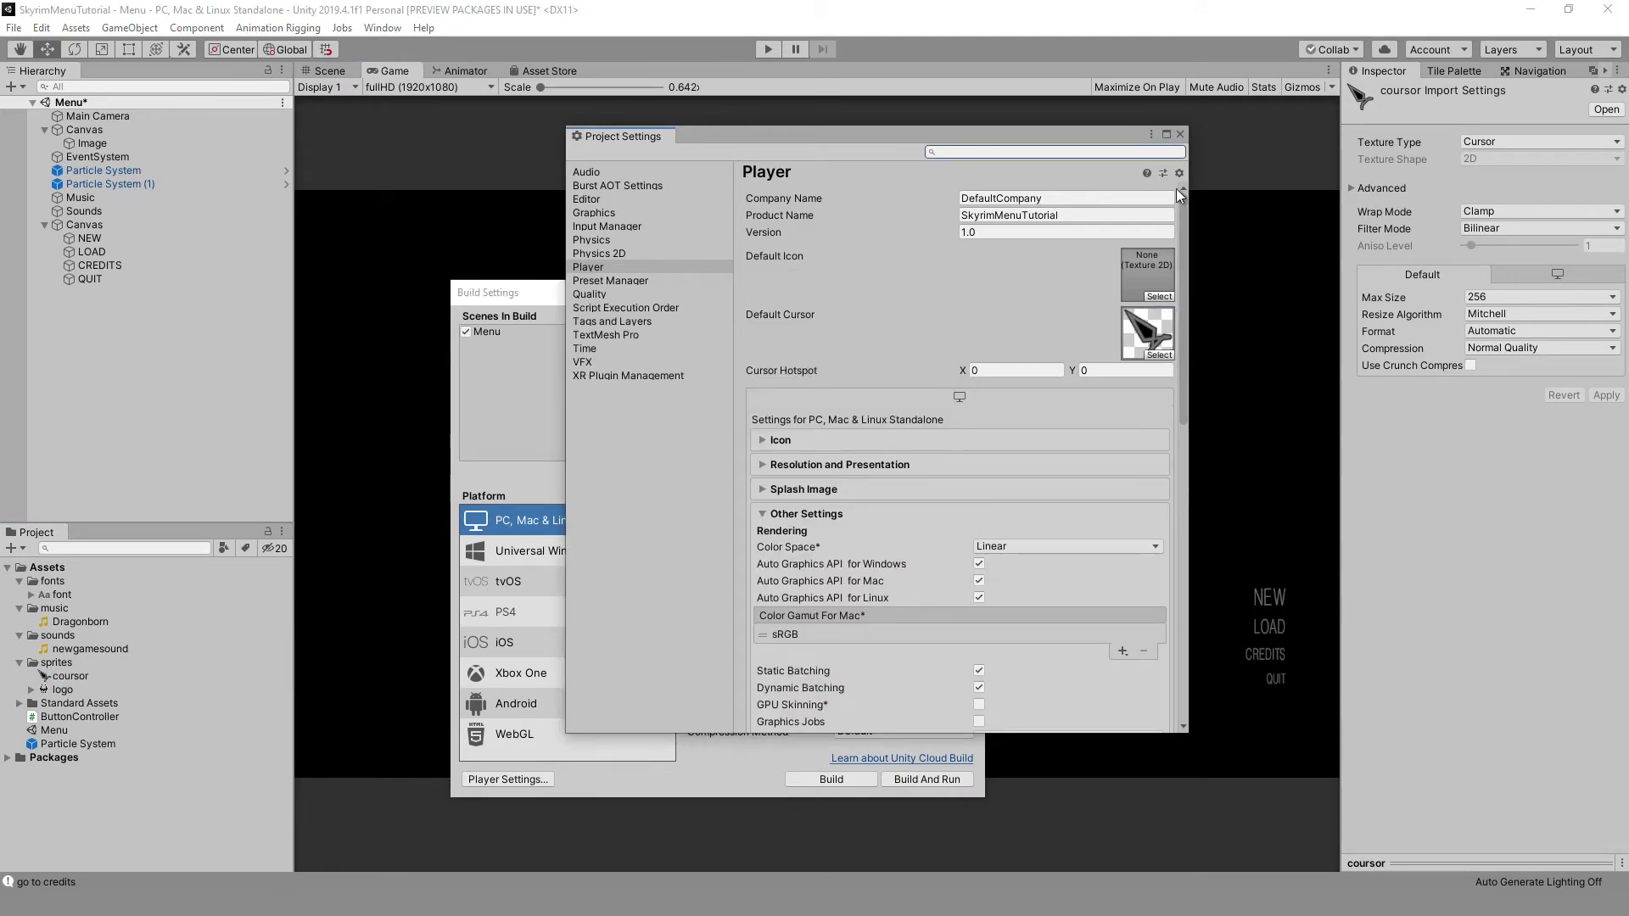